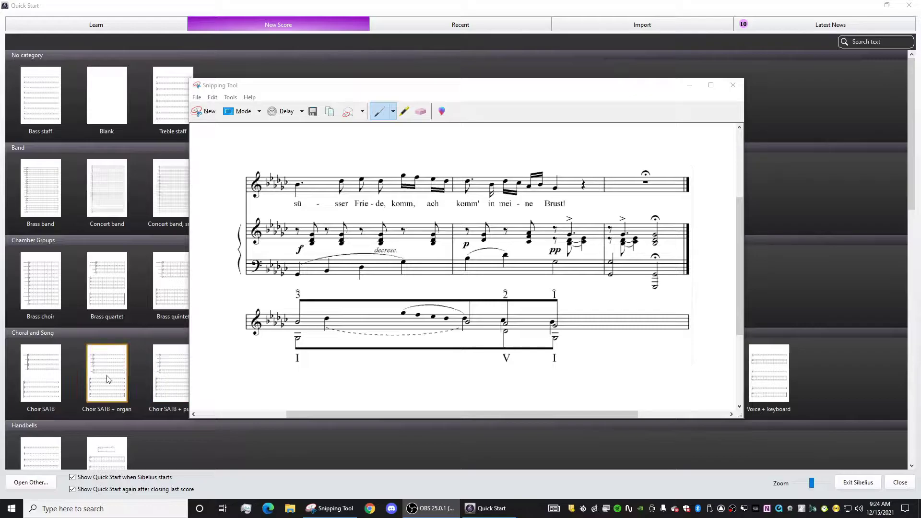
# Start a new score from the Piano template under Solo Instruments
pyautogui.click(398, 111)
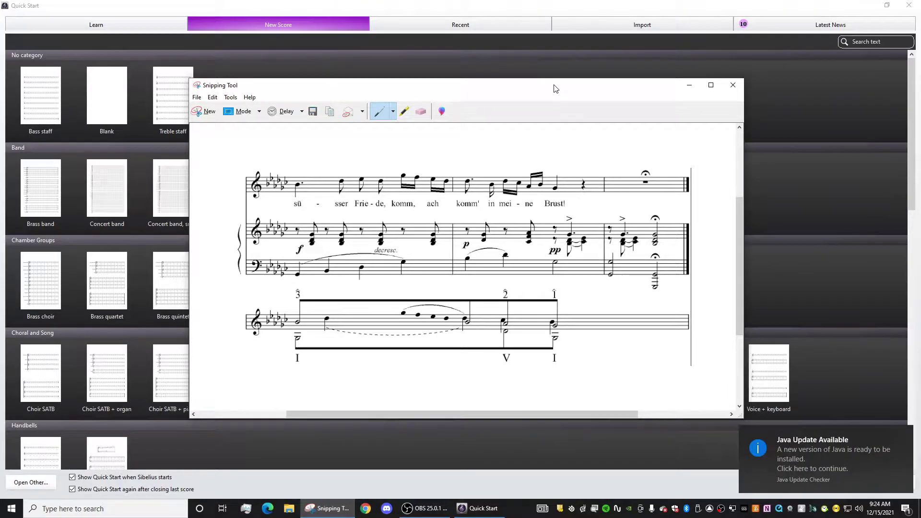
pyautogui.click(645, 56)
pyautogui.scroll(-10, 462, 388)
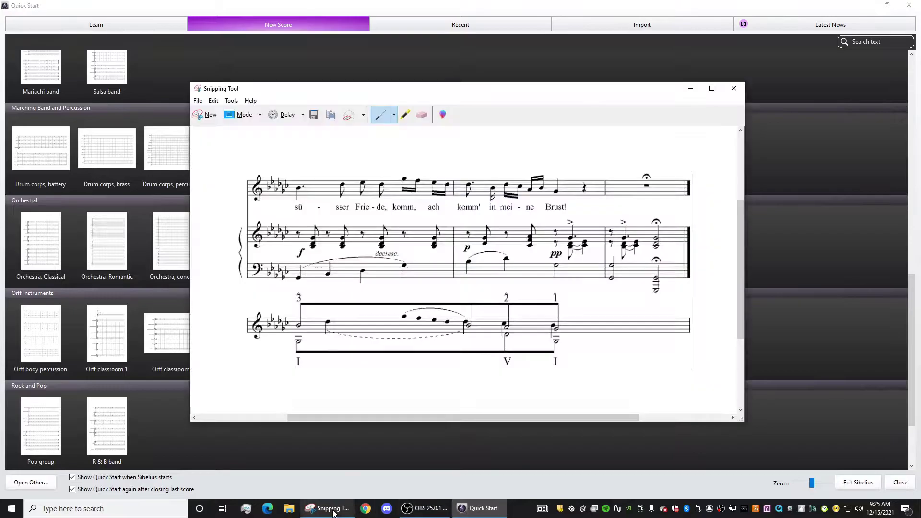
pyautogui.click(329, 509)
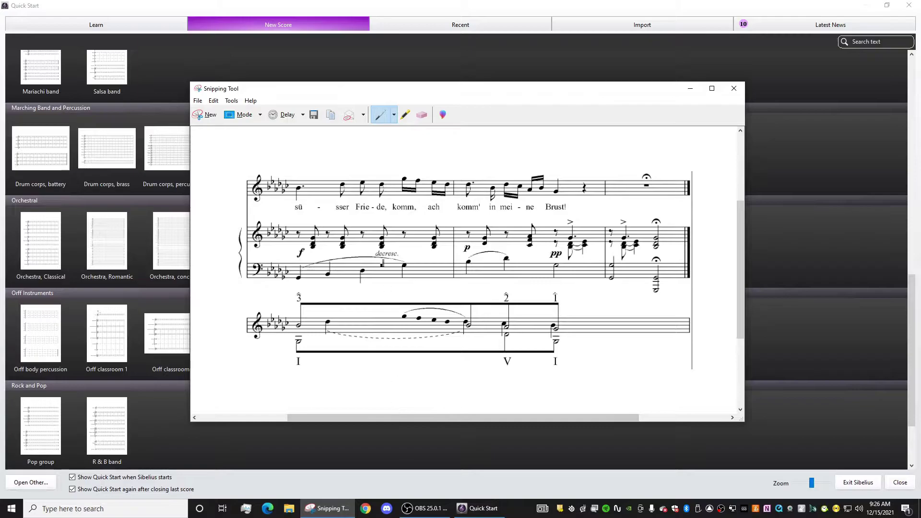
pyautogui.click(407, 439)
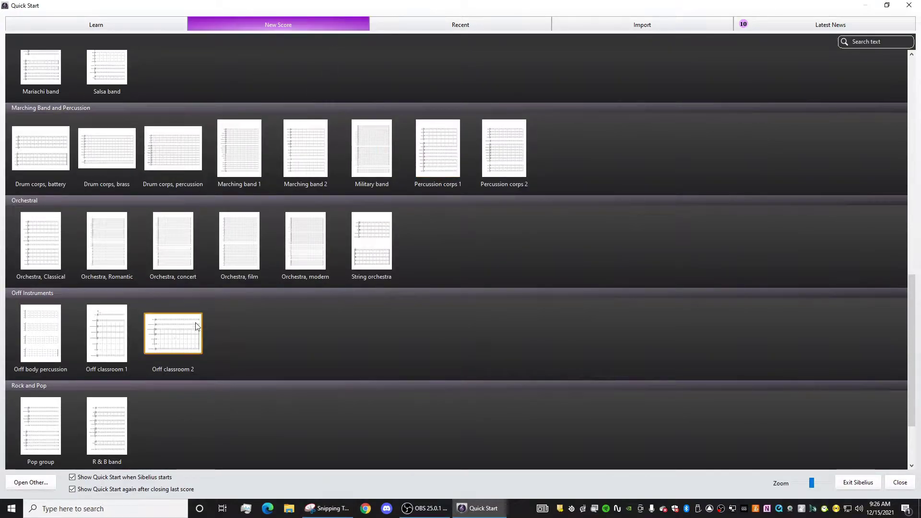
pyautogui.scroll(-2, 912, 293)
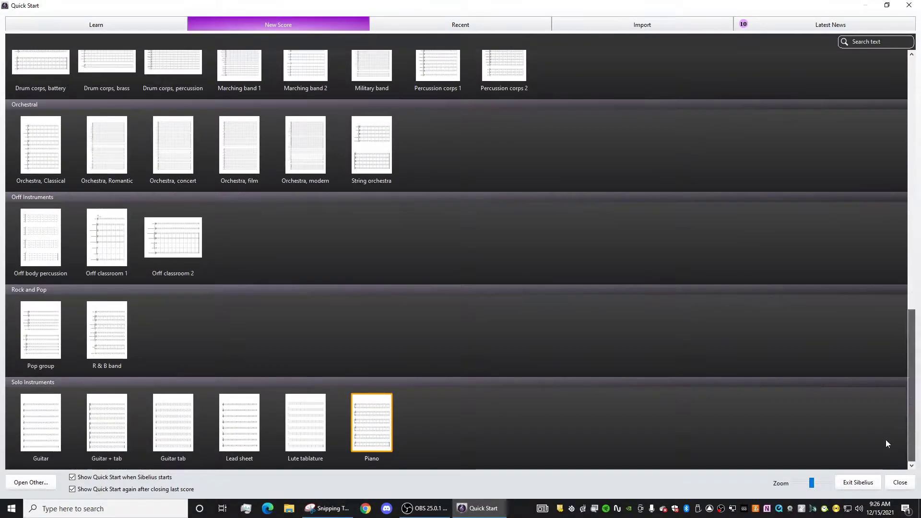
pyautogui.doubleClick(377, 428)
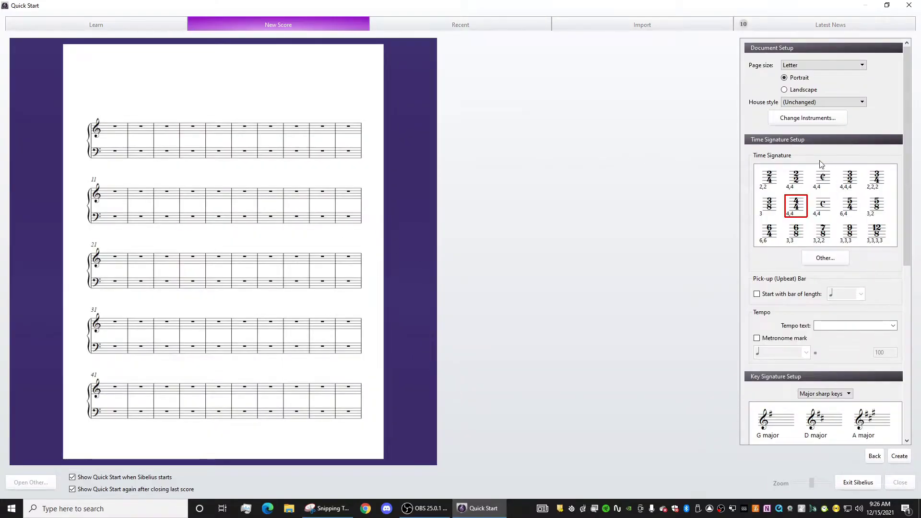
# Add a Soprano staff to the new score's instruments and move it above the two piano staves
pyautogui.click(808, 117)
pyautogui.write('s')
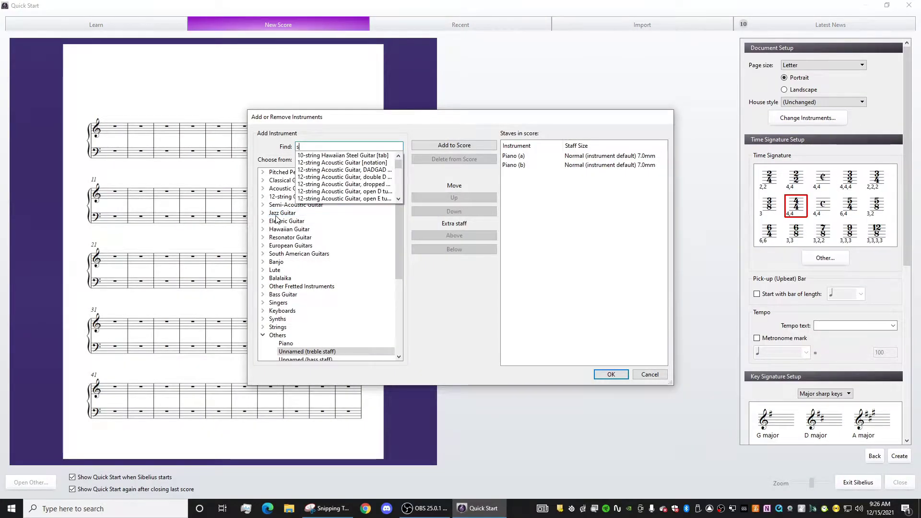
pyautogui.write('oprano')
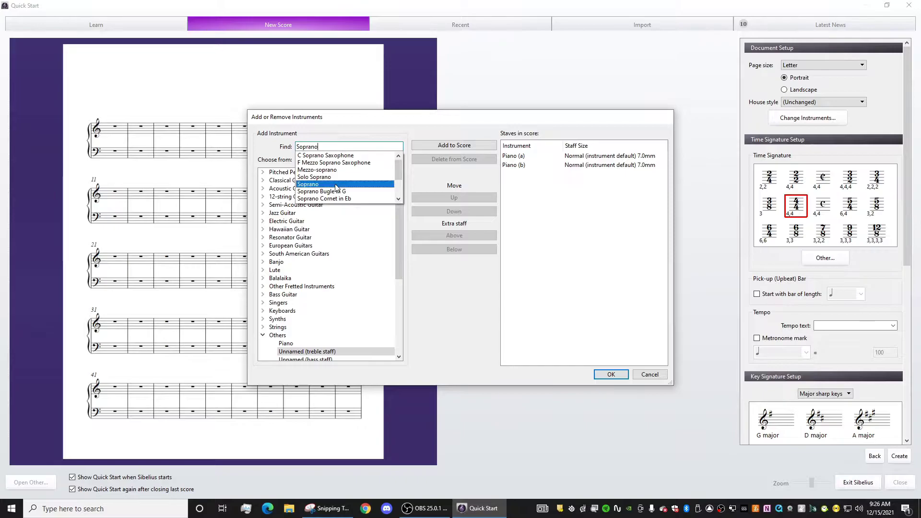
pyautogui.click(337, 184)
pyautogui.click(454, 145)
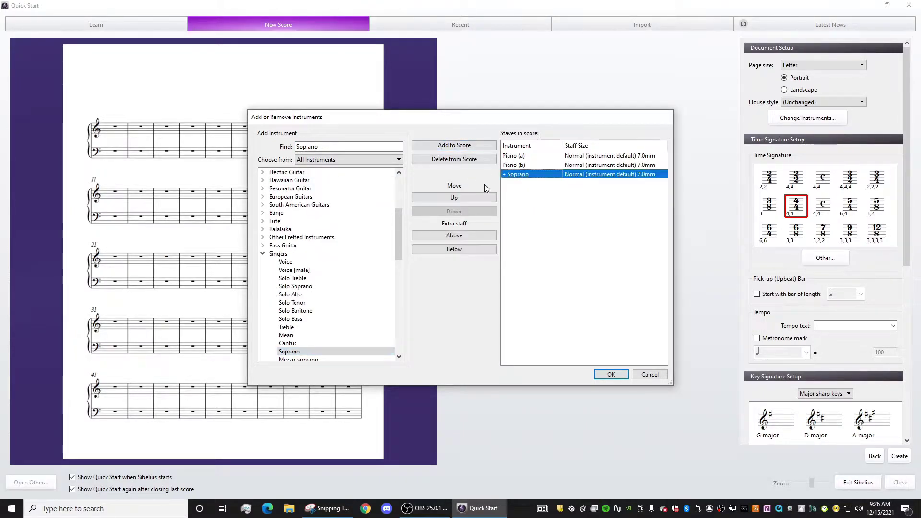
pyautogui.click(454, 198)
pyautogui.click(455, 198)
# Add an Unnamed (treble staff) instrument below the piano and accept the instrument list
pyautogui.click(331, 146)
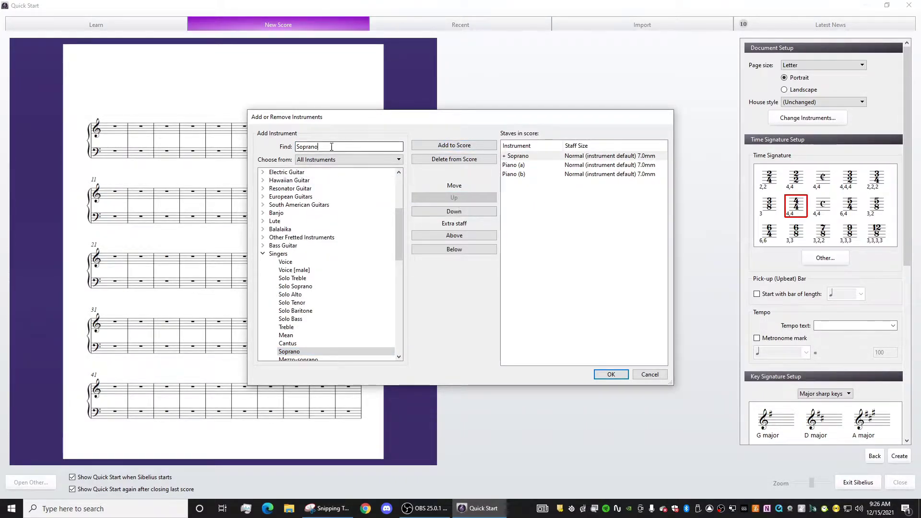
pyautogui.doubleClick(331, 146)
pyautogui.write('unnam')
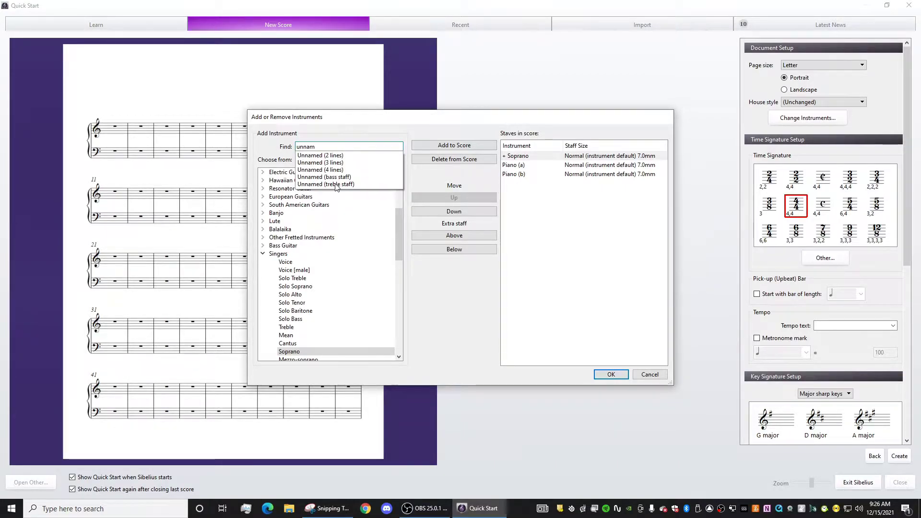
pyautogui.click(336, 184)
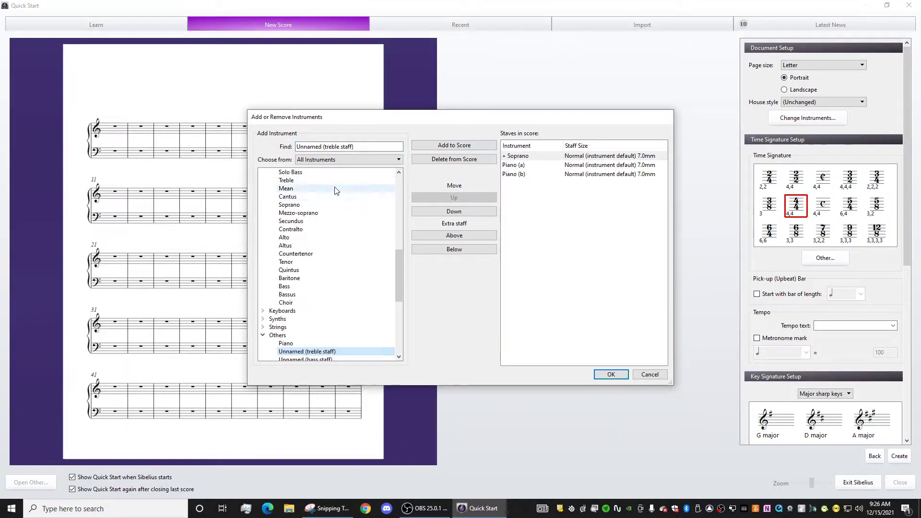
pyautogui.click(437, 146)
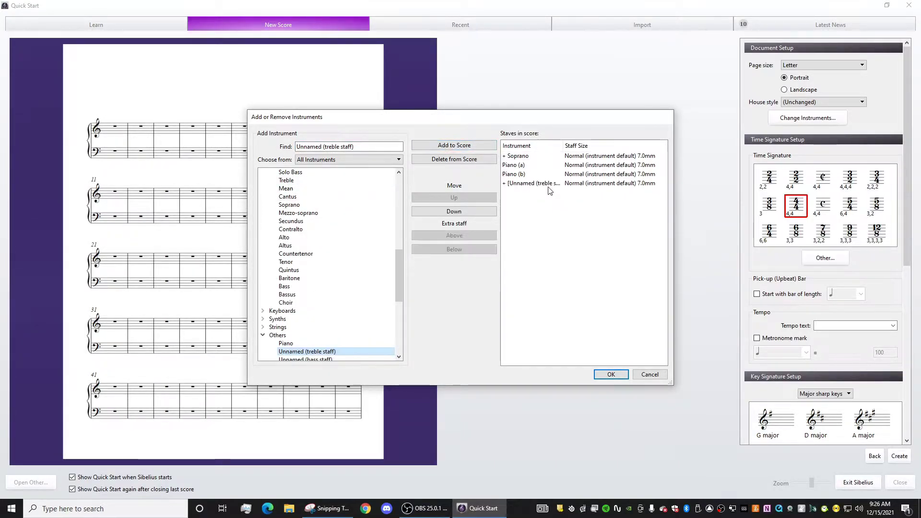
pyautogui.click(611, 375)
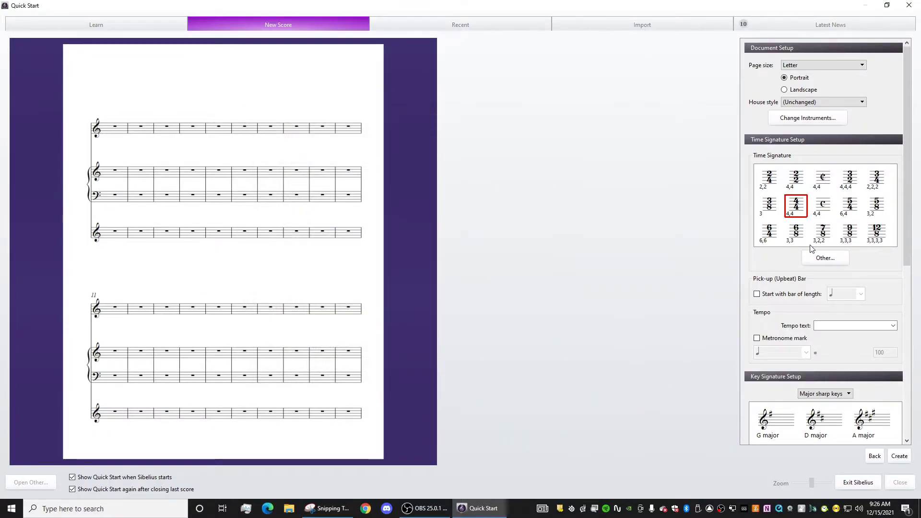
# Set the key signature to Gb major and create the score
pyautogui.click(328, 509)
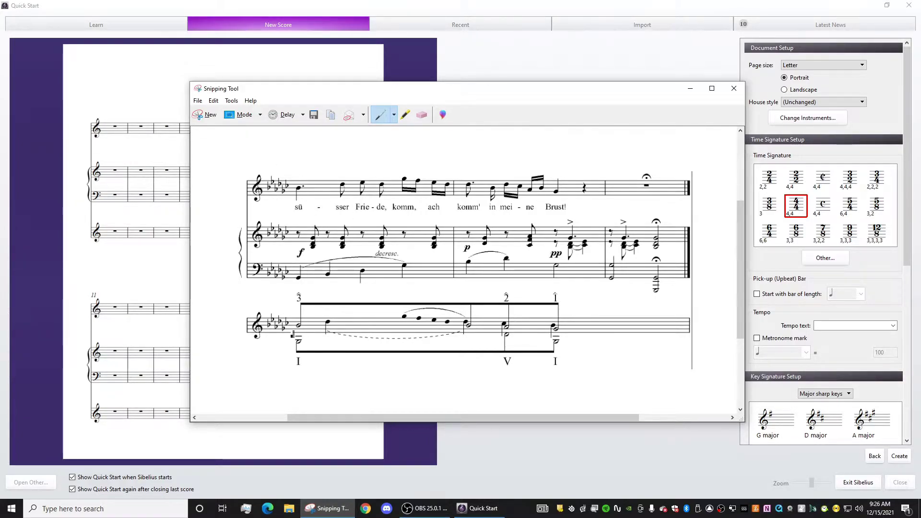
pyautogui.click(127, 237)
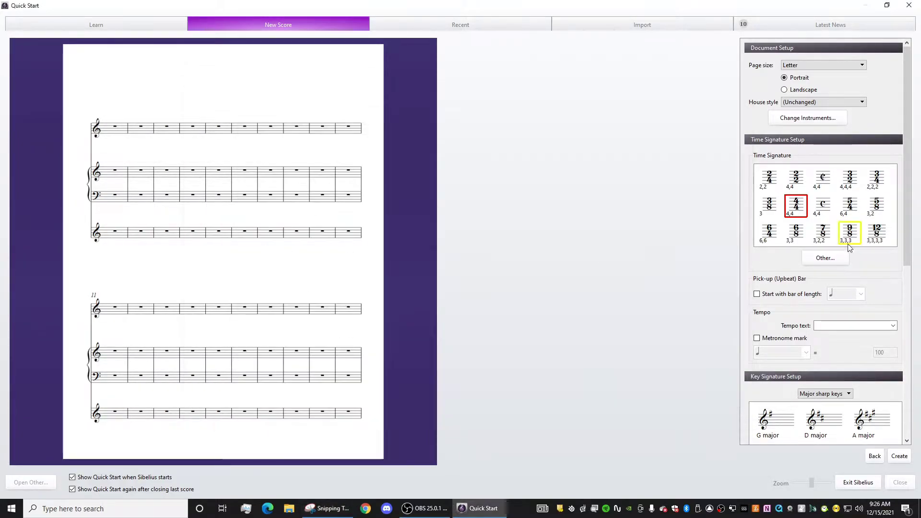
pyautogui.scroll(-5, 863, 326)
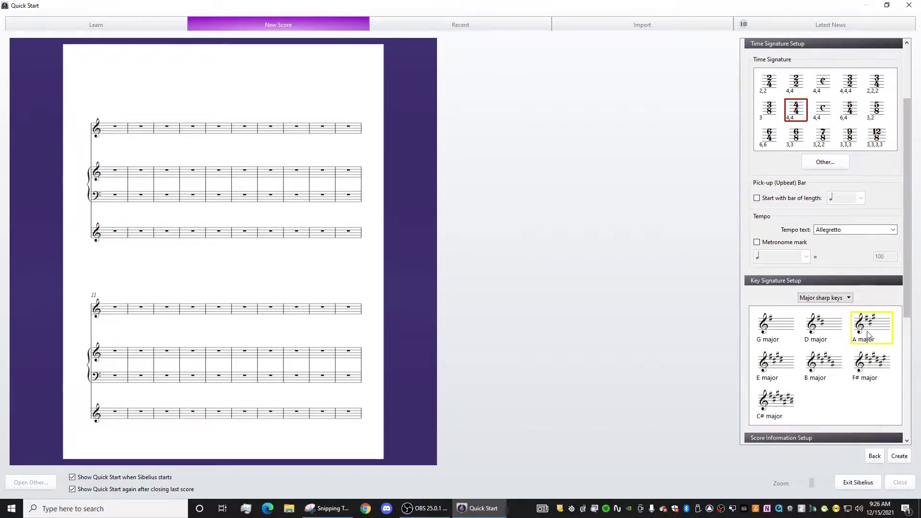
pyautogui.click(825, 298)
pyautogui.click(826, 322)
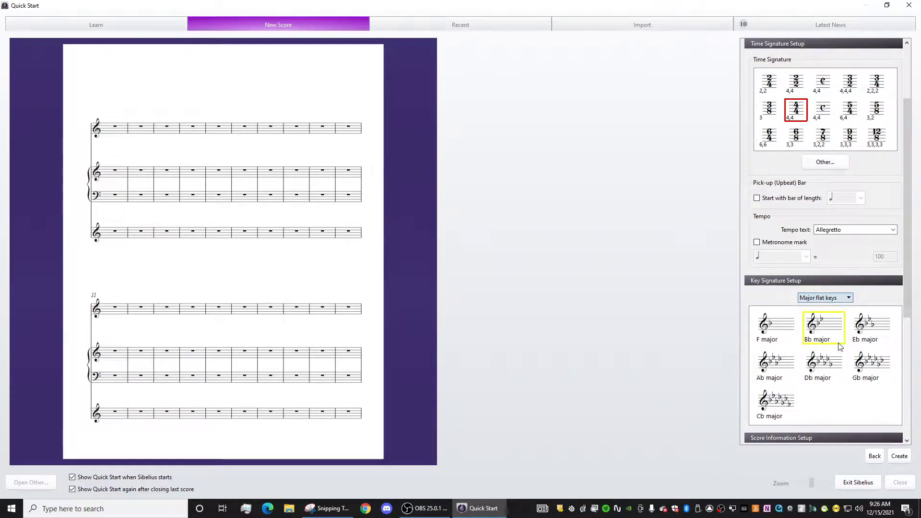
pyautogui.click(872, 366)
pyautogui.moveTo(908, 280); pyautogui.dragTo(908, 358)
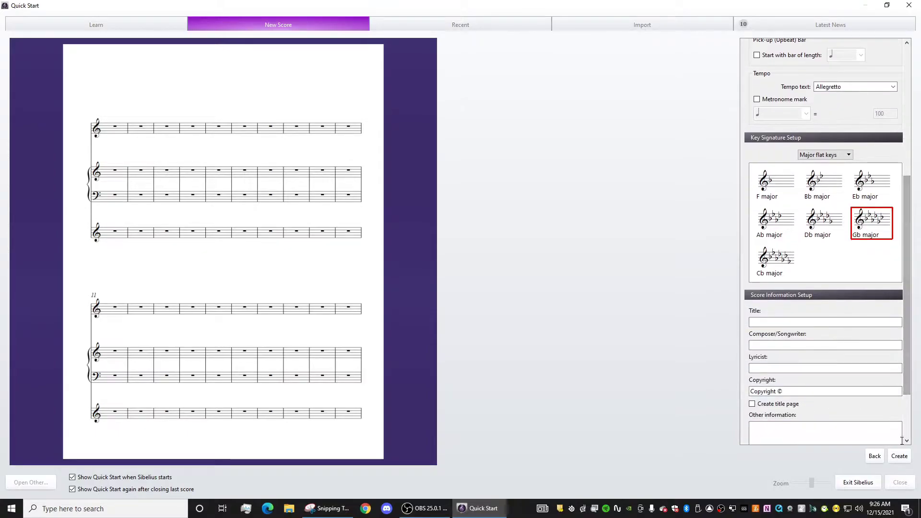
pyautogui.scroll(-2, 807, 322)
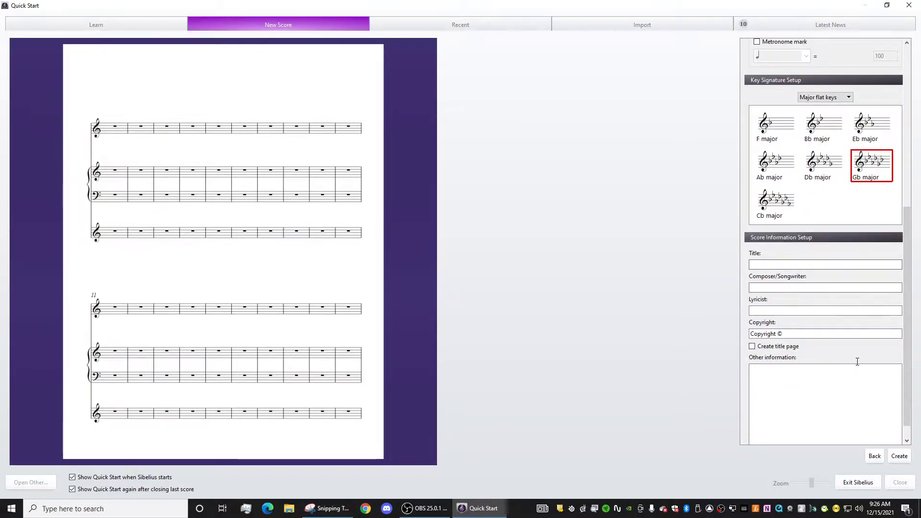
pyautogui.click(899, 456)
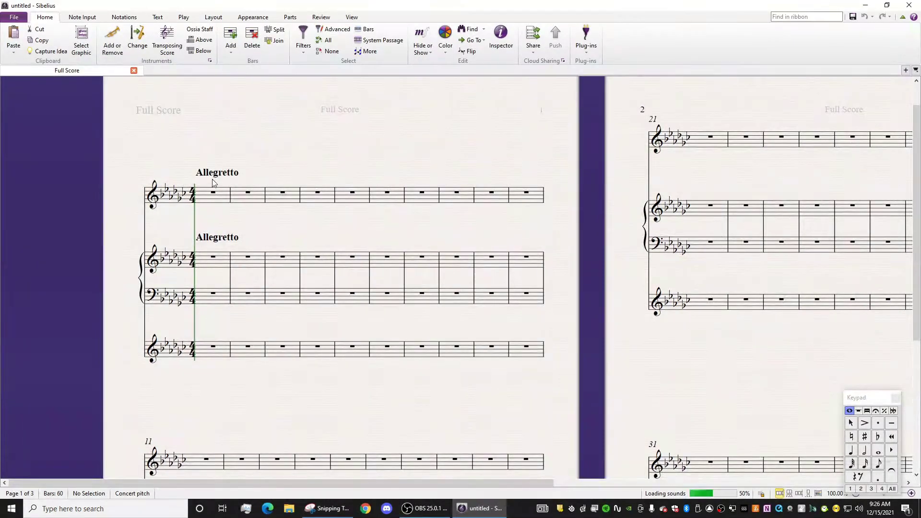
# Delete the Allegretto tempo text above the first bar
pyautogui.click(219, 176)
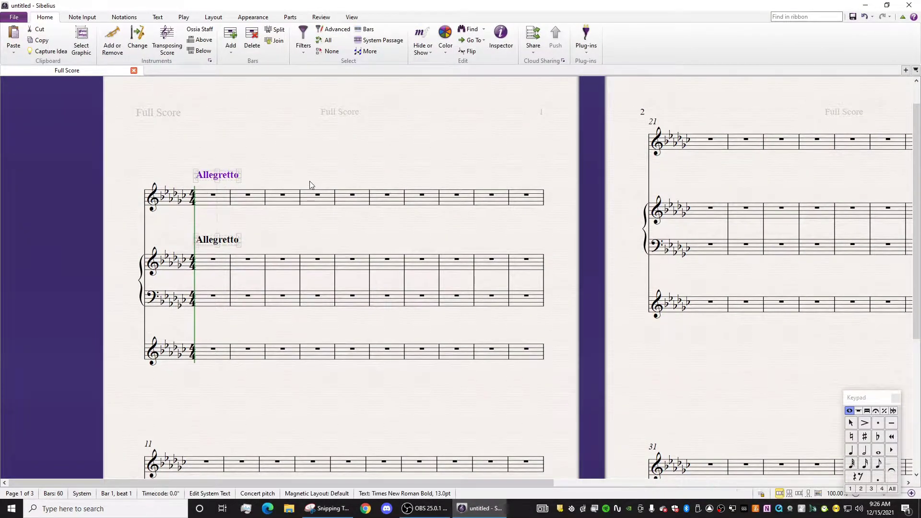
pyautogui.press('Delete')
pyautogui.moveTo(272, 225); pyautogui.dragTo(333, 178)
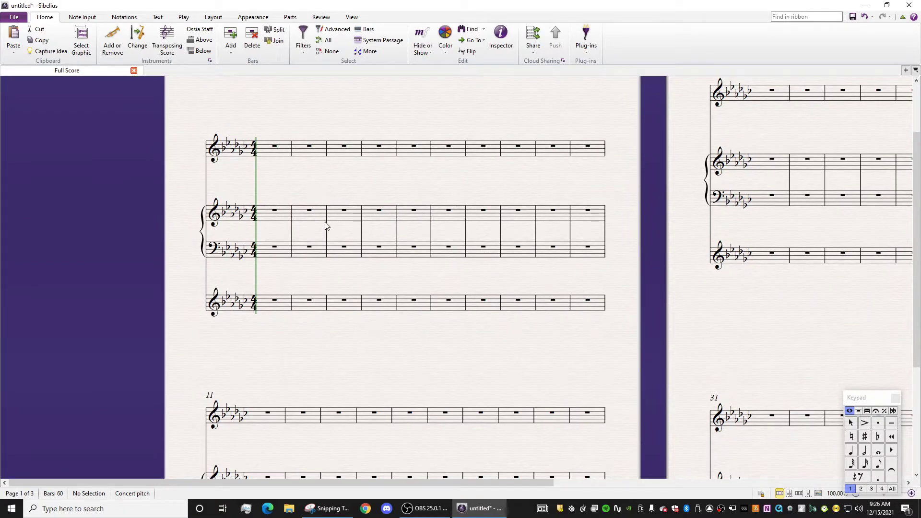
pyautogui.hotkey('ctrl', '=')
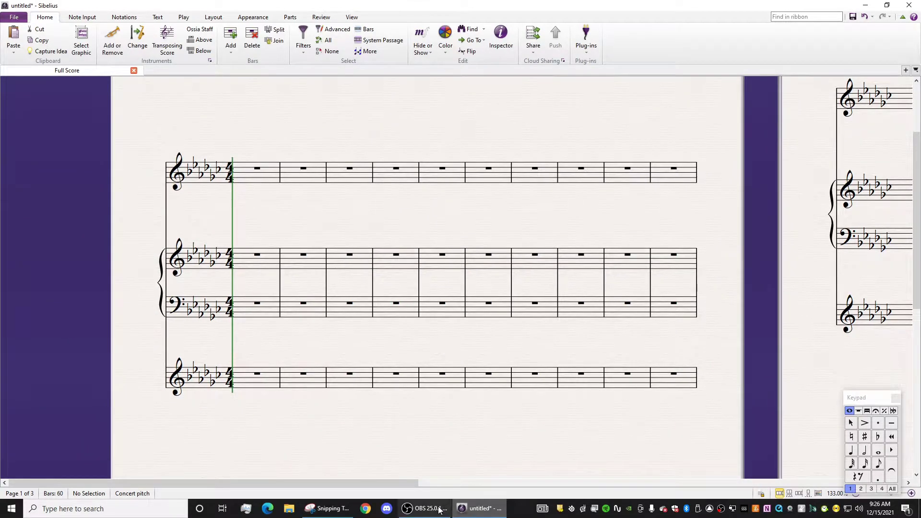
# Delete bars 4 to 60 from all staves of the score
pyautogui.click(327, 509)
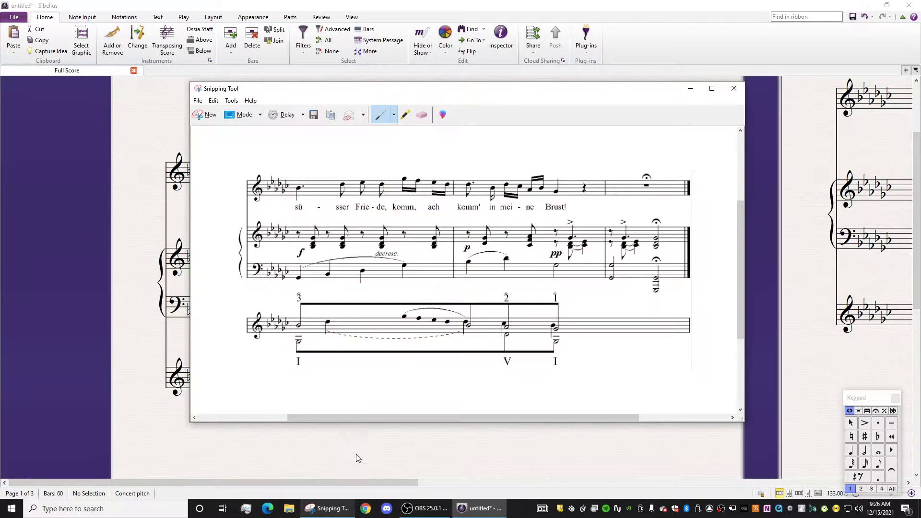
pyautogui.click(565, 439)
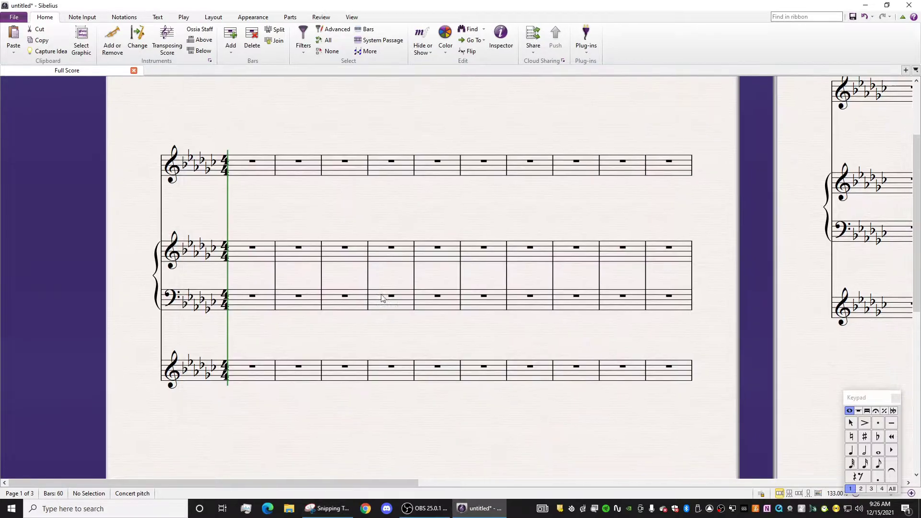
pyautogui.click(393, 166)
pyautogui.moveTo(529, 223); pyautogui.dragTo(9, 177)
pyautogui.moveTo(676, 302); pyautogui.dragTo(120, 245)
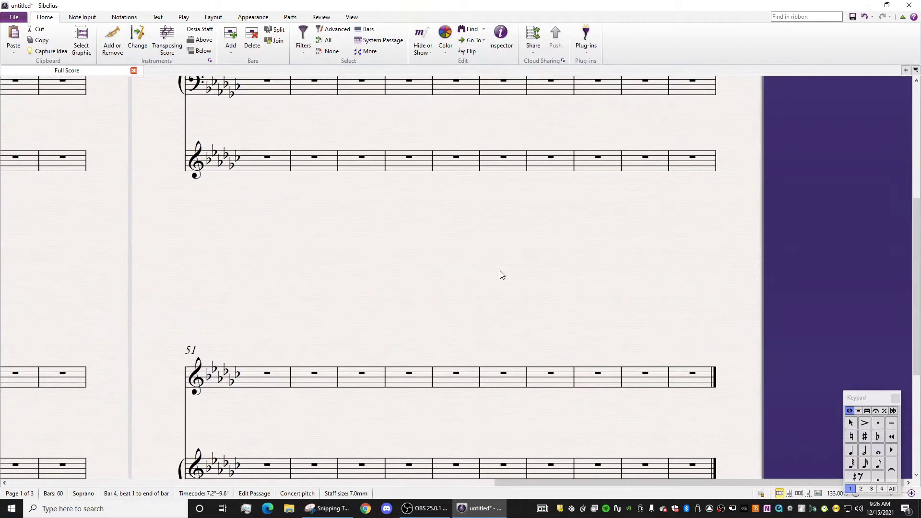
pyautogui.scroll(-1, 528, 278)
pyautogui.moveTo(707, 319); pyautogui.dragTo(499, 173)
pyautogui.keyDown('shift'); pyautogui.click(627, 434); pyautogui.keyUp('shift')
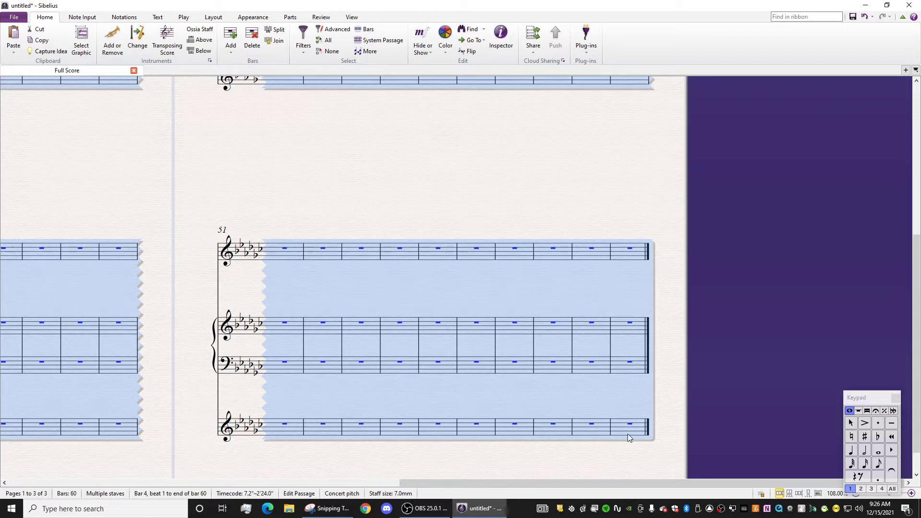
pyautogui.hotkey('ctrl', 'BackSpace')
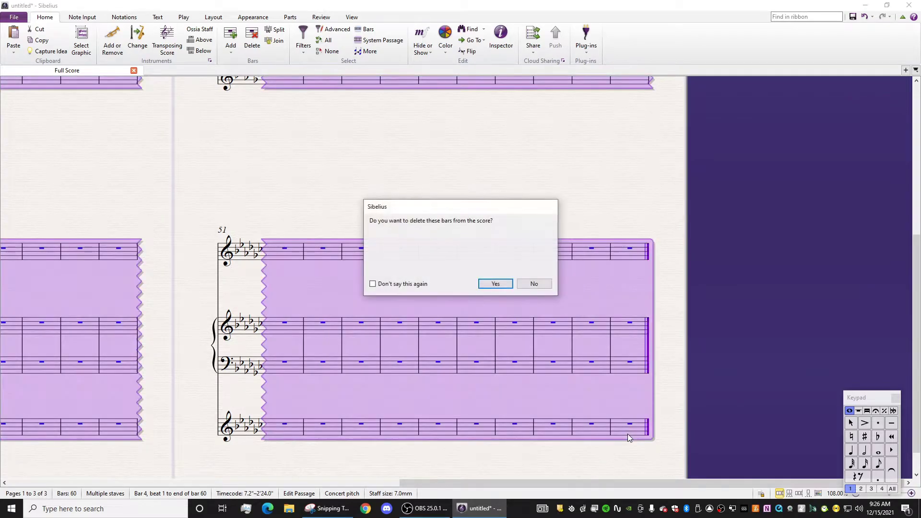
pyautogui.click(486, 287)
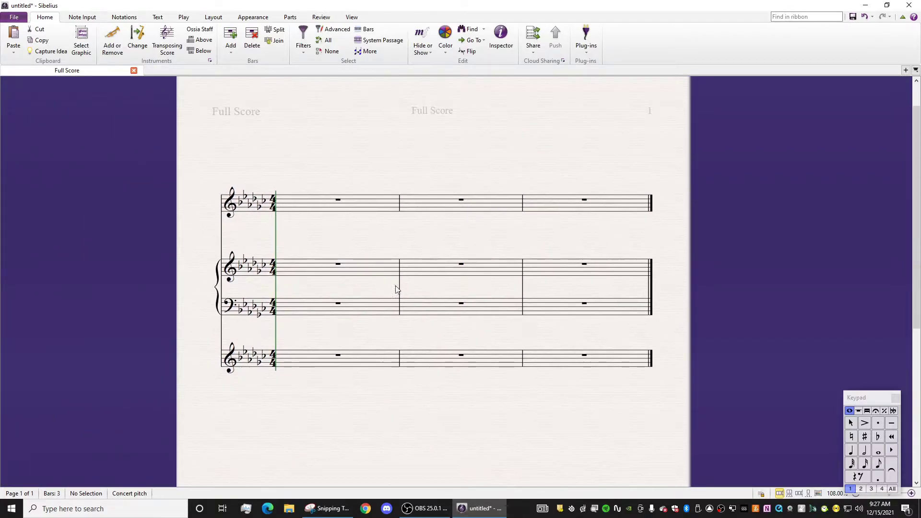
# Enter a dotted quarter note Bb4 on beat 1 of bar 1 in the Soprano staff
pyautogui.click(327, 508)
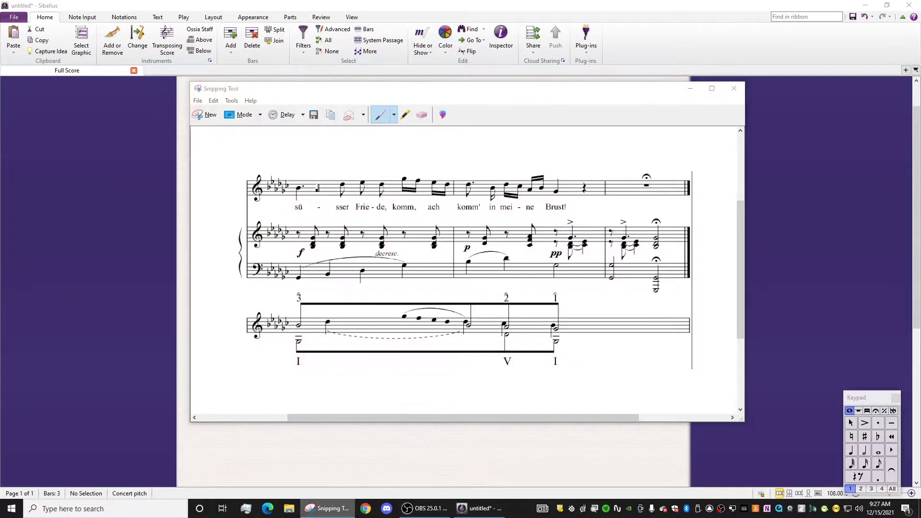
pyautogui.rightClick(327, 509)
pyautogui.click(302, 489)
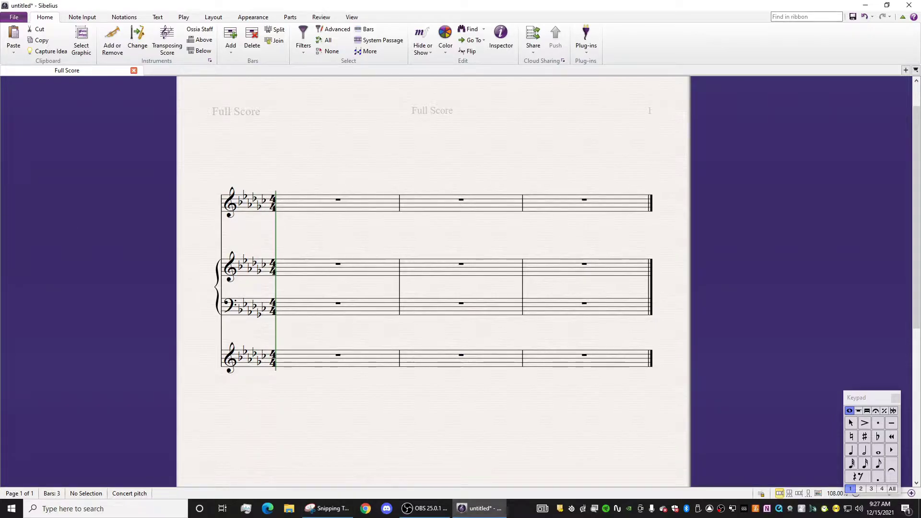
pyautogui.moveTo(0, 114); pyautogui.dragTo(0, 66)
pyautogui.click(326, 160)
pyautogui.press('4')
pyautogui.moveTo(864, 397); pyautogui.dragTo(762, 299)
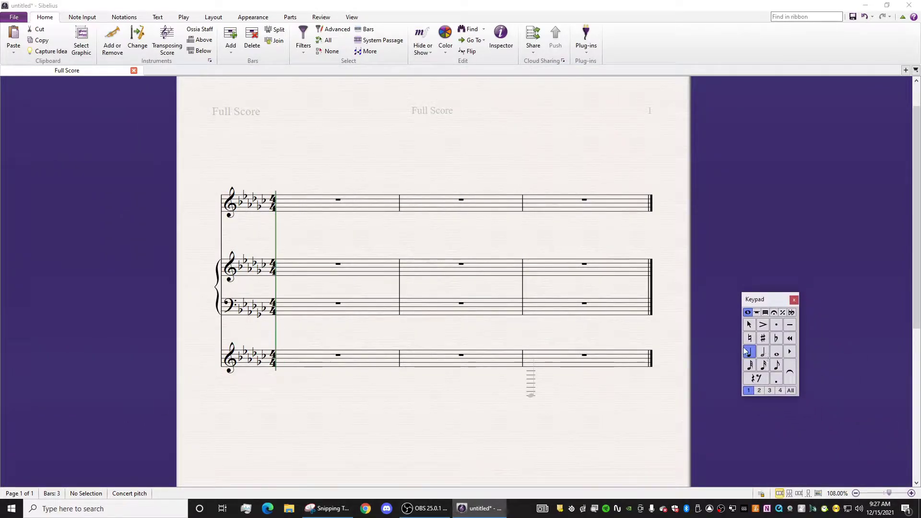
pyautogui.click(777, 381)
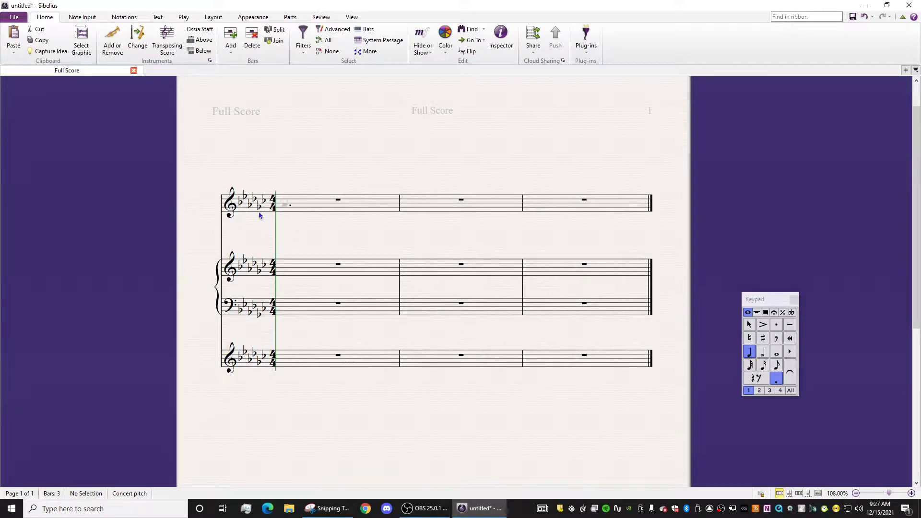
pyautogui.click(285, 204)
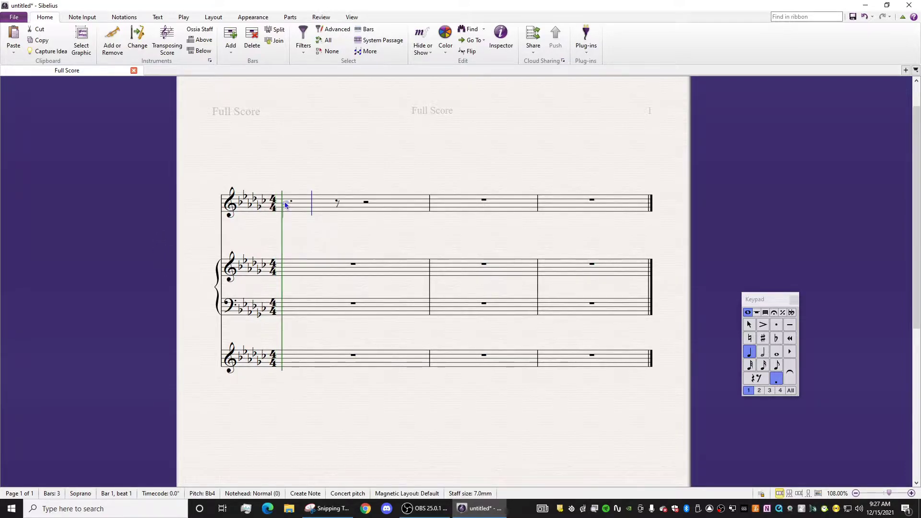
# Complete bar 1 of the Soprano staff with eighth notes Db5, Eb5, Db5 and sixteenths Gb5, F5, Eb5, Db5
pyautogui.press('KP_3')
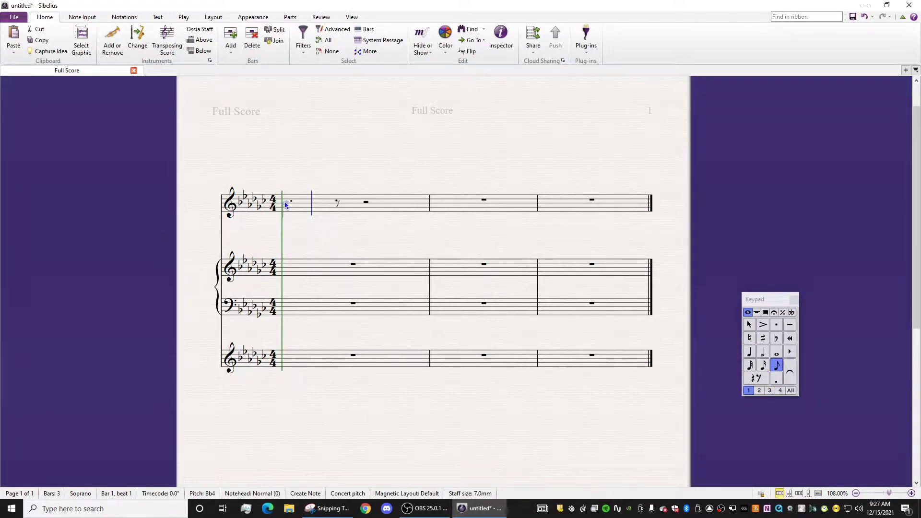
pyautogui.press('d')
pyautogui.press('e')
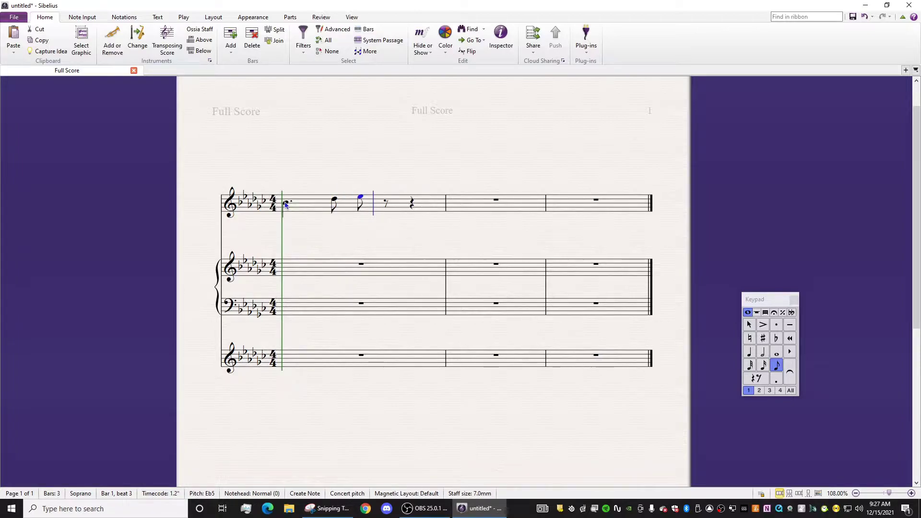
pyautogui.press('d')
pyautogui.press('KP_2')
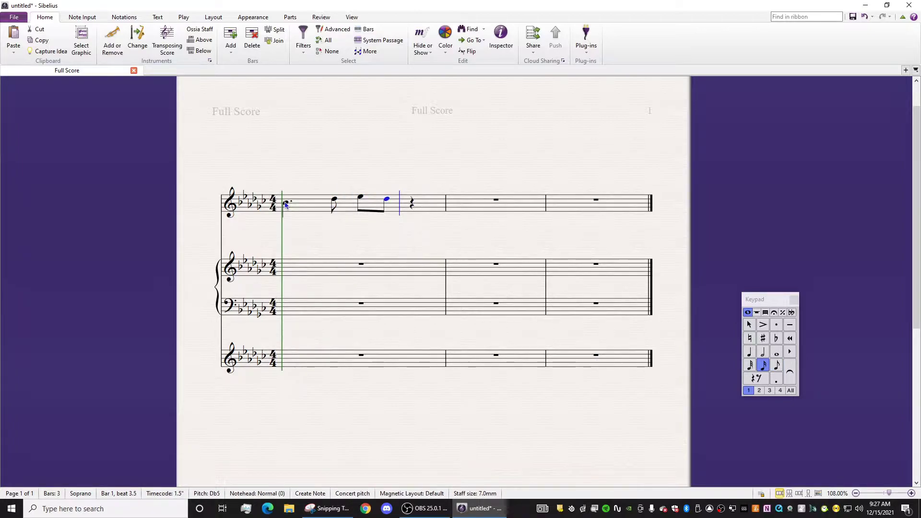
pyautogui.press('g')
pyautogui.press('f')
pyautogui.press('e')
pyautogui.press('d')
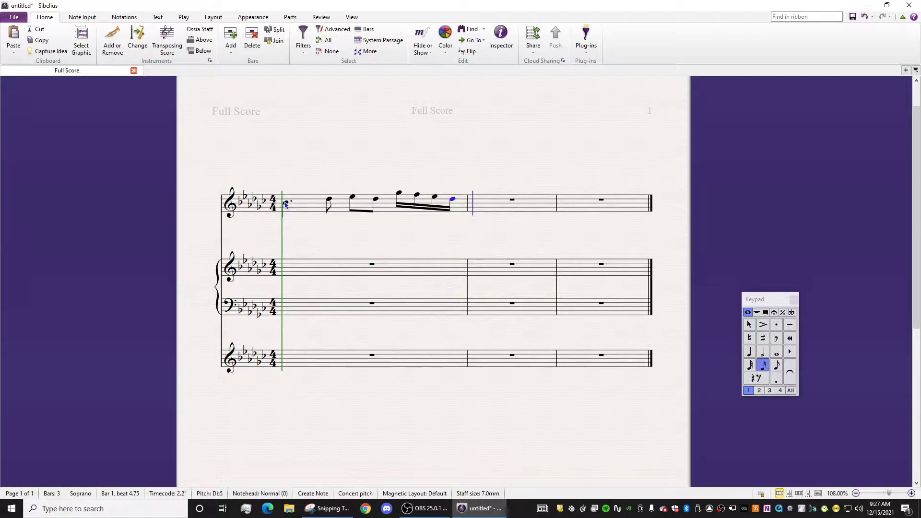
# Enter in Soprano bar 2 a dotted eighth Db5, sixteenths Bb4, Db5, Cb5, Ab4, Bb4 and a quarter note Gb4
pyautogui.press('KP_3')
pyautogui.press('KP_Decimal')
pyautogui.press('d')
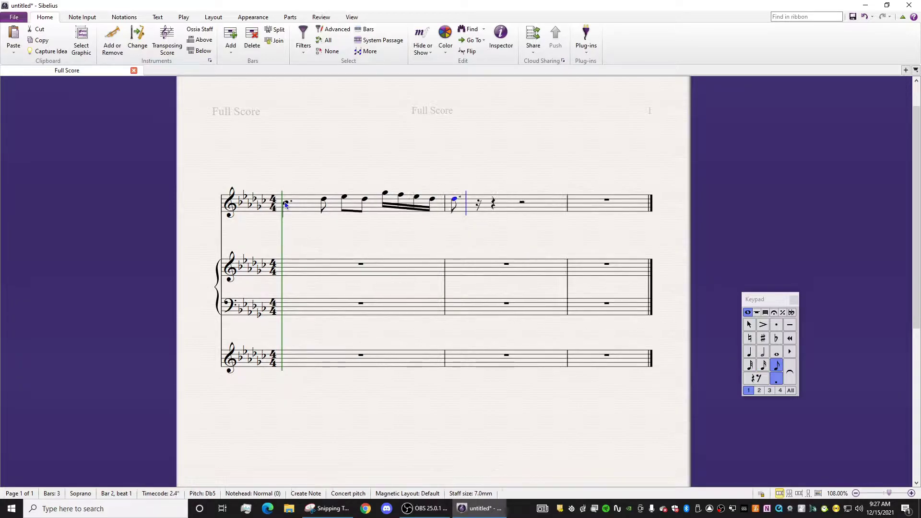
pyautogui.press('b')
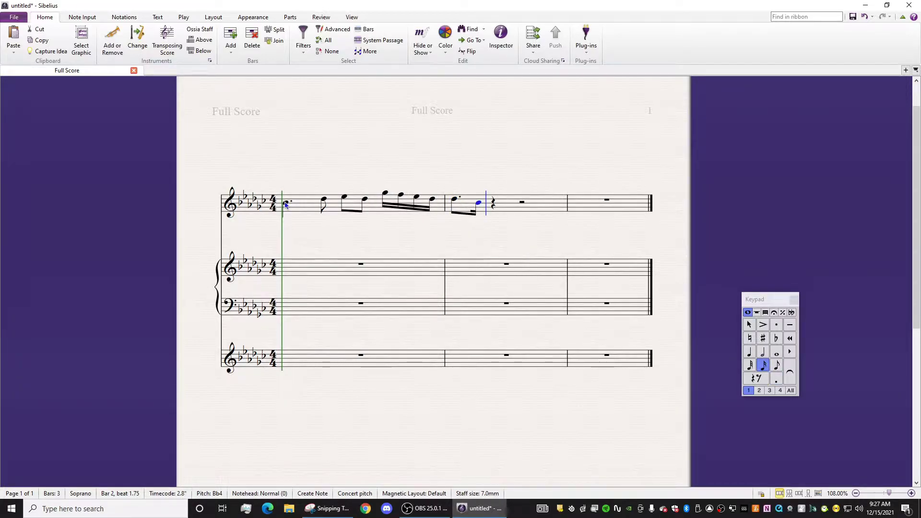
pyautogui.press('d')
pyautogui.press('c')
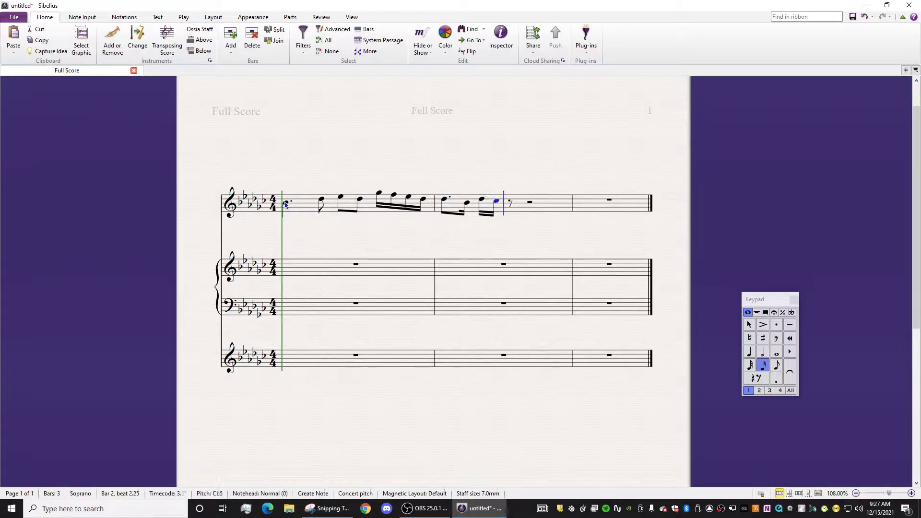
pyautogui.press('a')
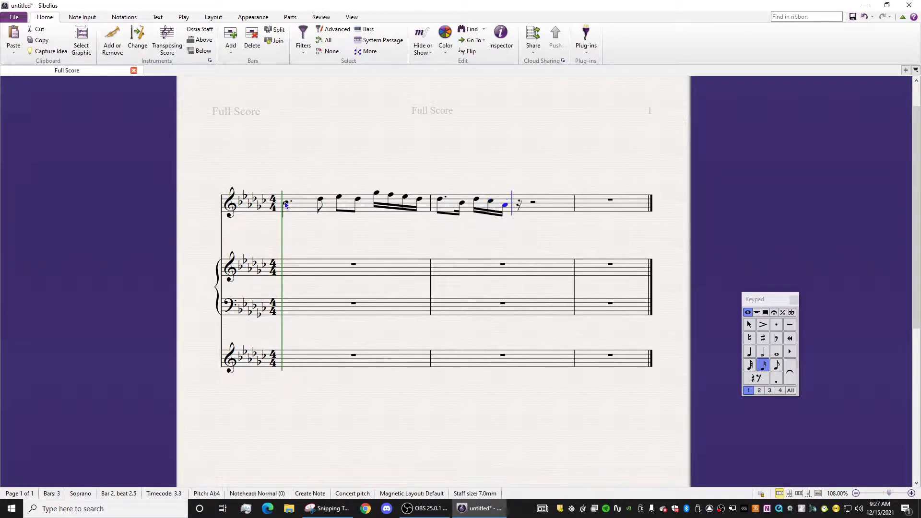
pyautogui.press('b')
pyautogui.press('4')
pyautogui.press('g')
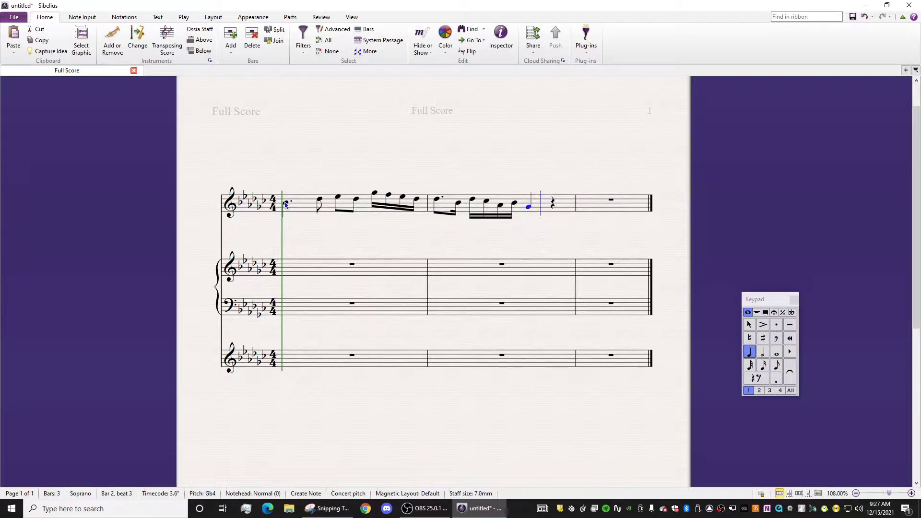
pyautogui.click(639, 205)
pyautogui.click(774, 313)
pyautogui.click(749, 366)
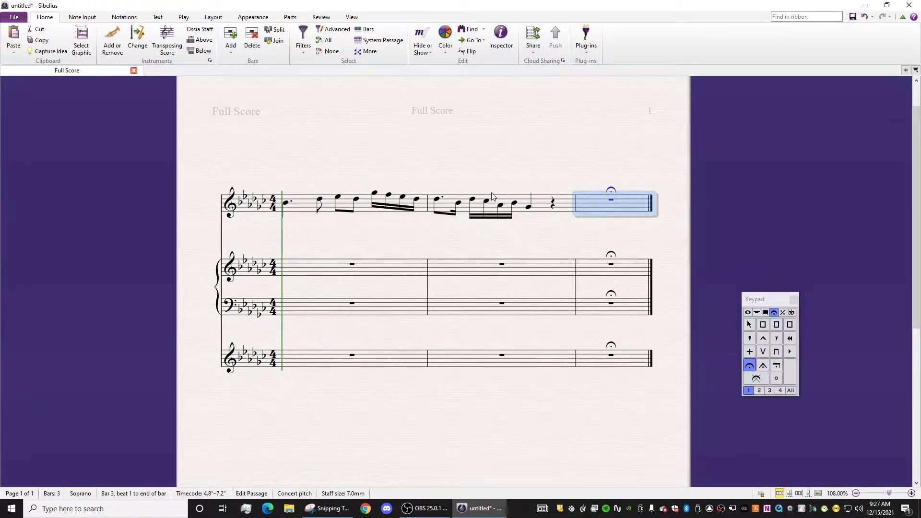
pyautogui.click(611, 255)
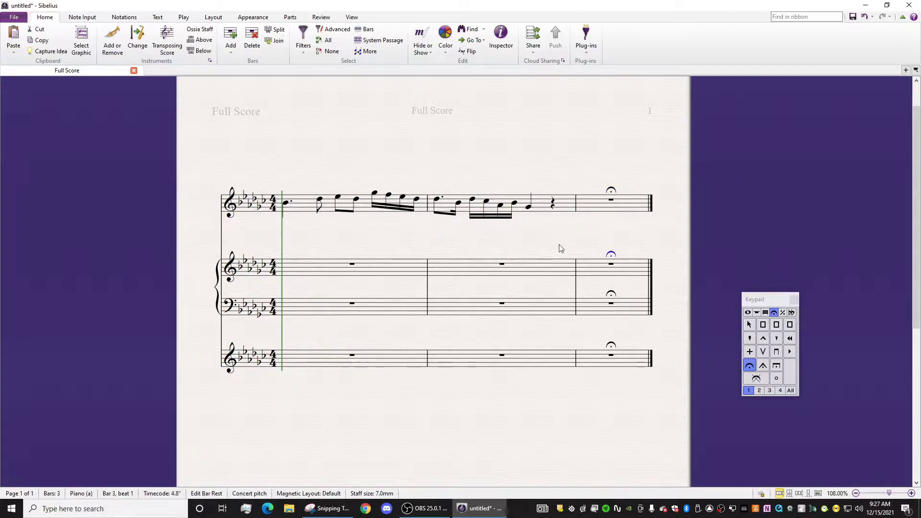
pyautogui.press('Delete')
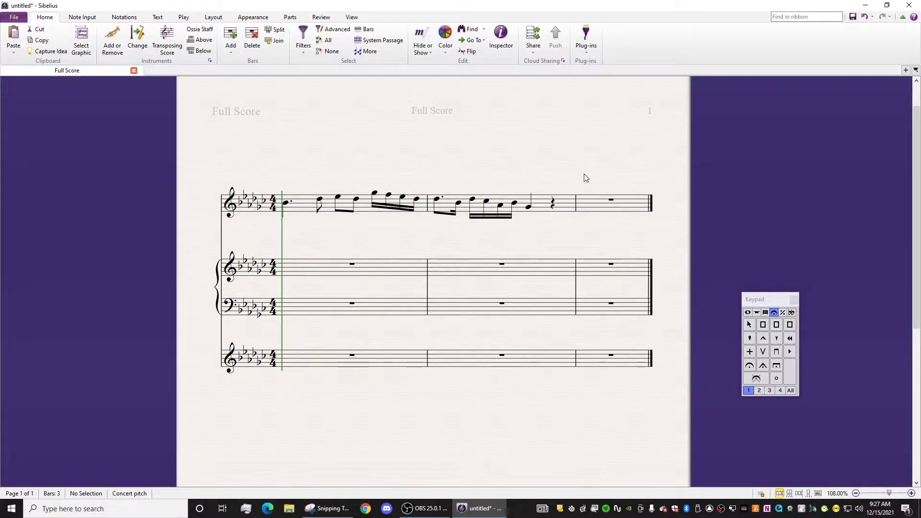
# Enter quarter notes Gb2, Bb2, Db3, Gb3 in bar 1 and Bb3, Db4 in bar 2 of the piano's bass staff
pyautogui.moveTo(475, 174); pyautogui.dragTo(488, 173)
pyautogui.moveTo(368, 235); pyautogui.dragTo(427, 207)
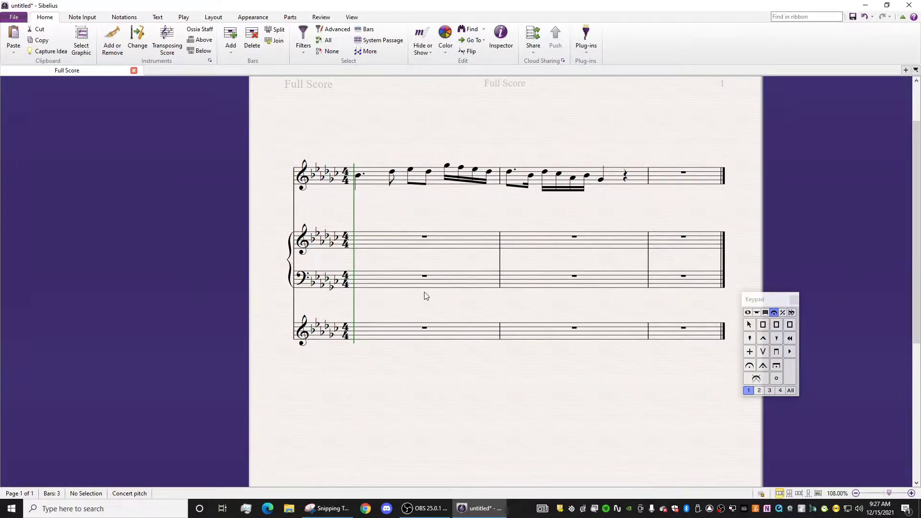
pyautogui.click(748, 312)
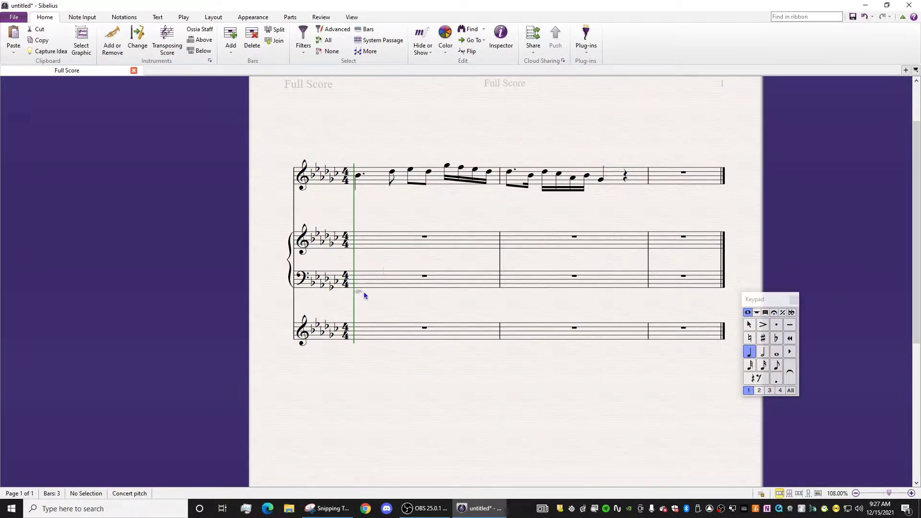
pyautogui.click(364, 287)
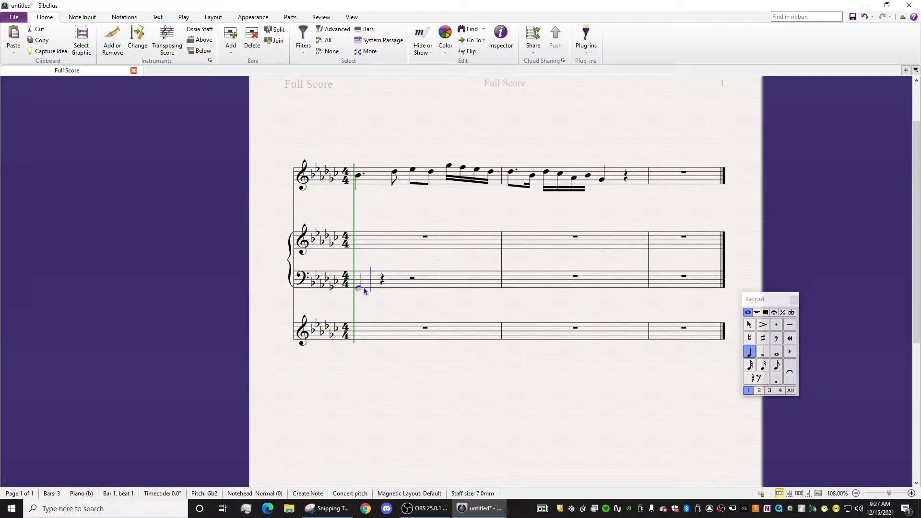
pyautogui.press('b')
pyautogui.press('d')
pyautogui.press('g')
pyautogui.press('b')
pyautogui.press('d')
# Add a half note Gb3 in bar 2 and half-note octaves Gb3-Gb2 and Gb2-Gb1 in bar 3 of the piano's bass staff
pyautogui.press('5')
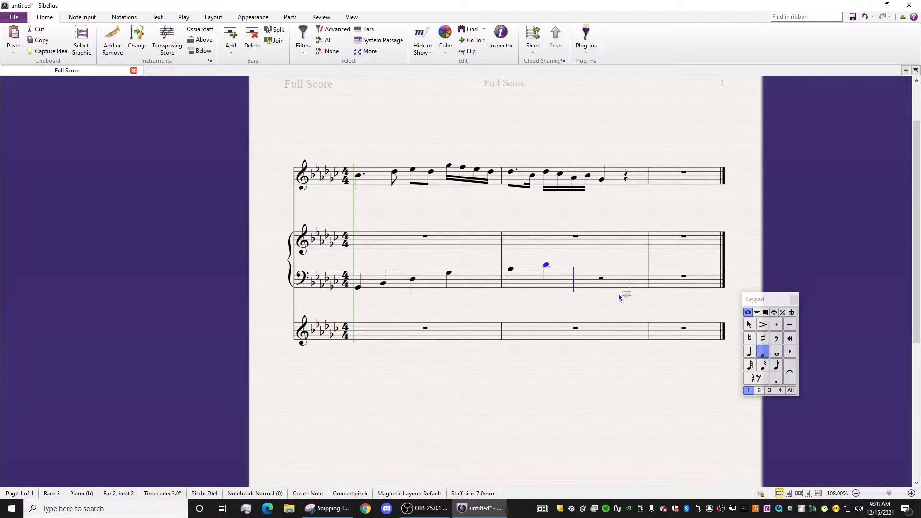
pyautogui.press('g')
pyautogui.hotkey('ctrl', 'Down')
pyautogui.press('g')
pyautogui.hotkey('shift', '8')
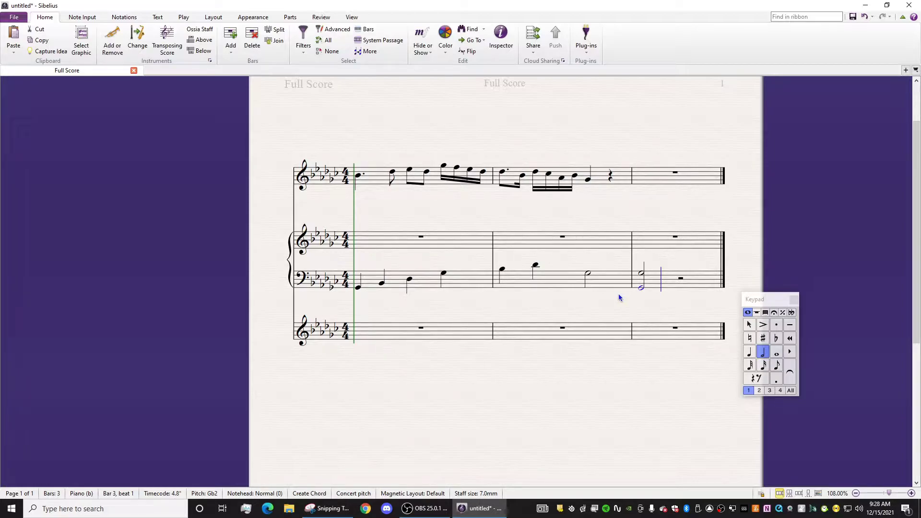
pyautogui.press('g')
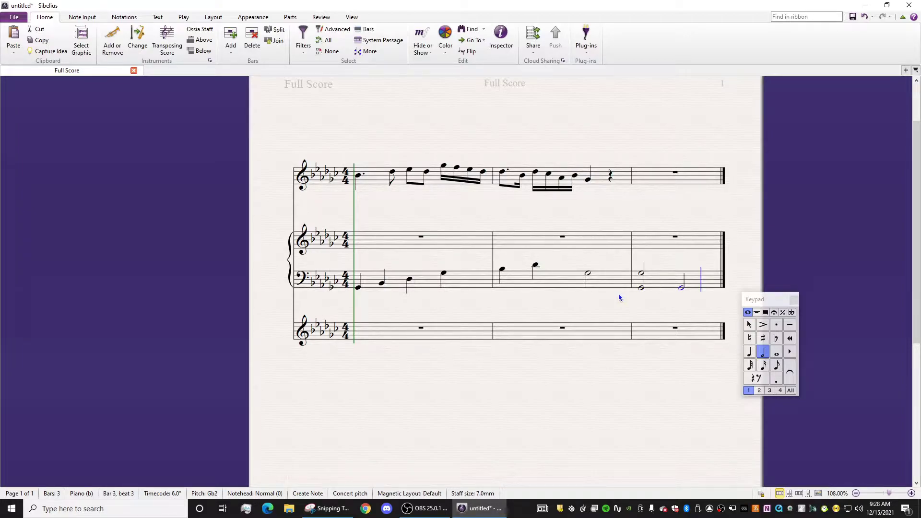
pyautogui.hotkey('shift', '8')
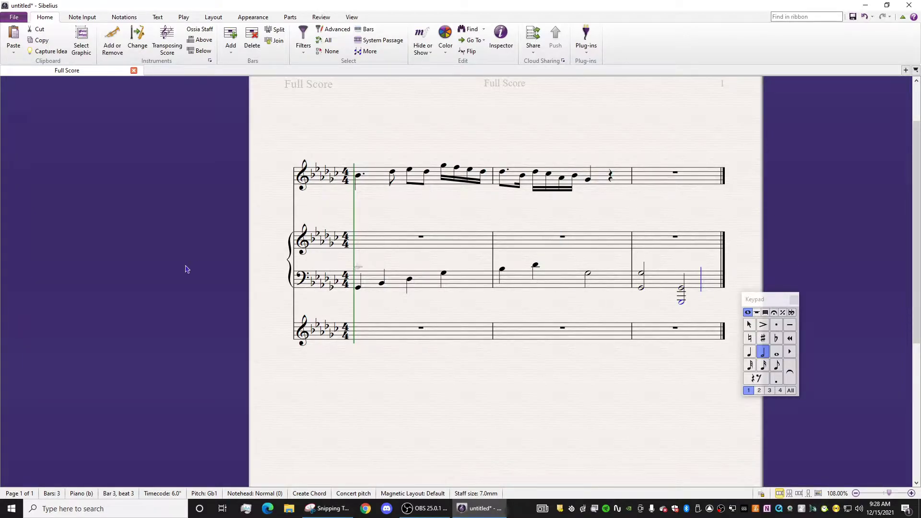
pyautogui.press('Escape')
# Enter an eighth rest and an eighth-note chord Bb3, Db4, Gb4 on beat 1 of bar 1 in the piano's treble staff
pyautogui.click(431, 238)
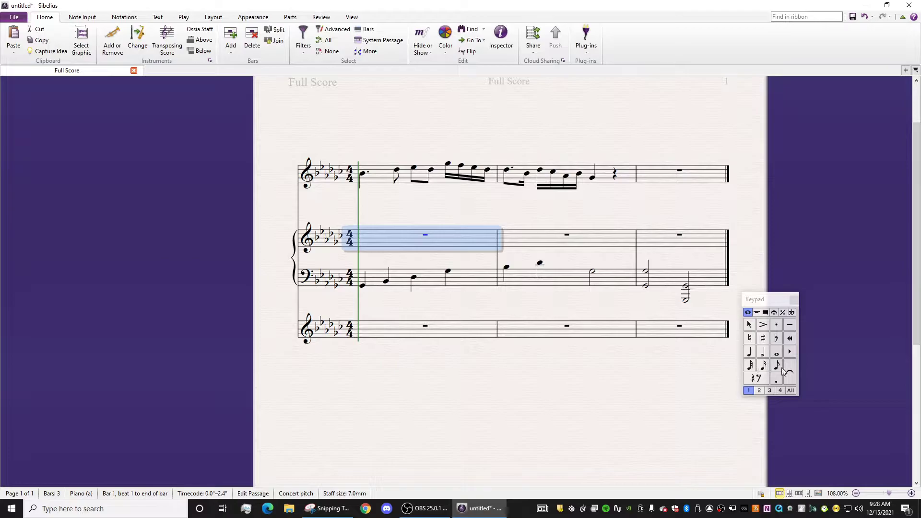
pyautogui.press('n')
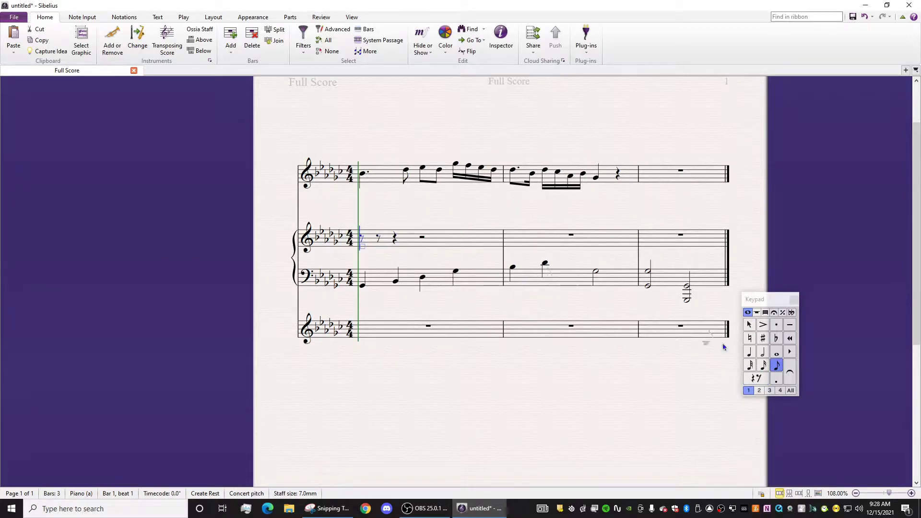
pyautogui.click(378, 250)
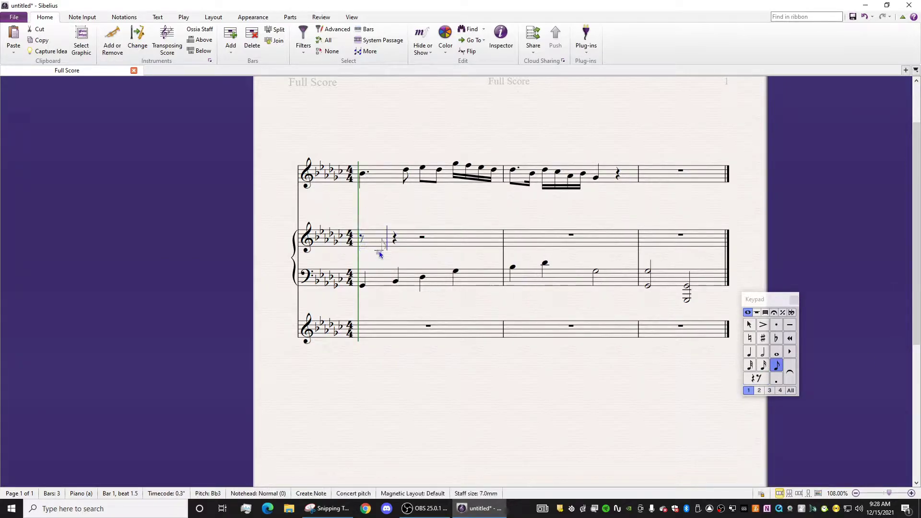
pyautogui.press('4')
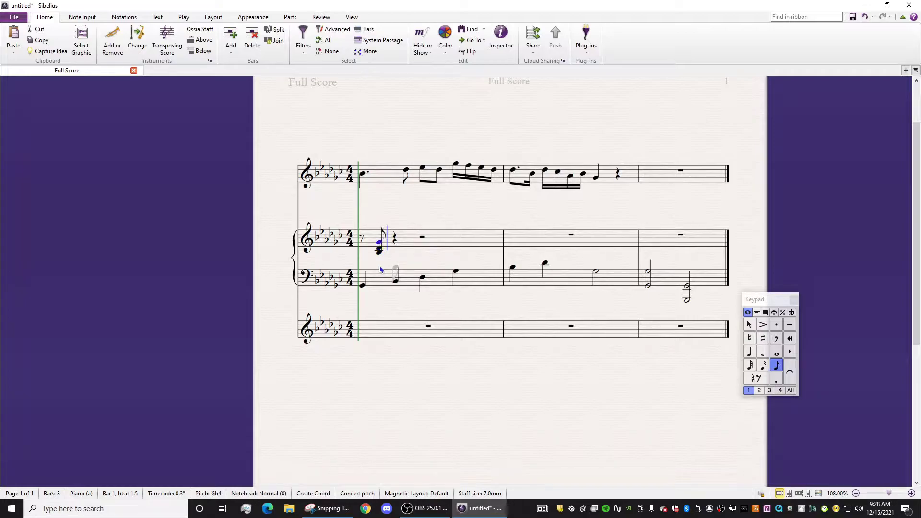
# Repeat the eighth rest and chord on beats 2, 3 and 4 of bar 1 in the piano's treble staff
pyautogui.keyDown('shift'); pyautogui.click(364, 241); pyautogui.keyUp('shift')
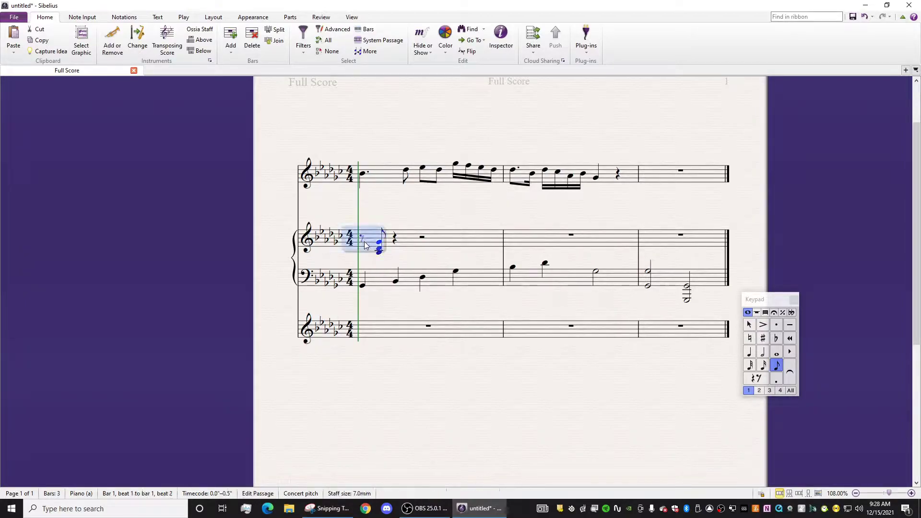
pyautogui.press('r')
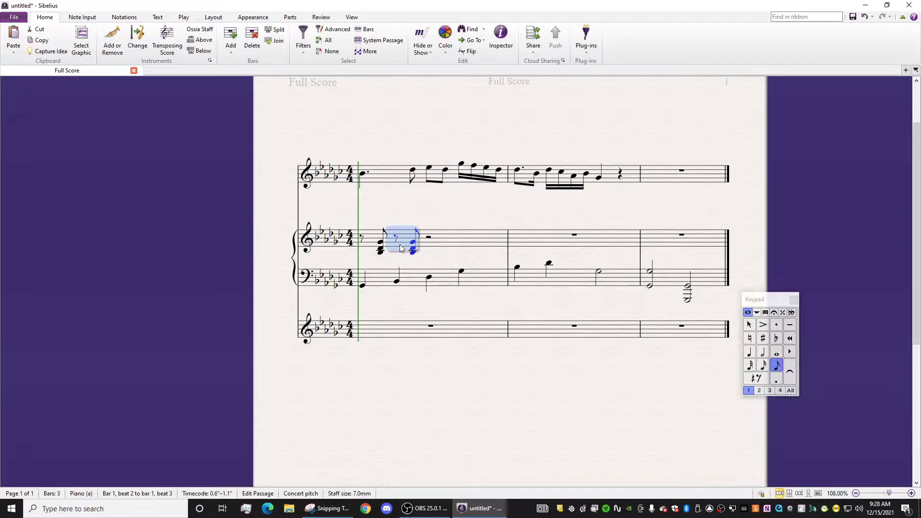
pyautogui.press('r')
pyautogui.press('Right')
pyautogui.hotkey('ctrl', 'v')
pyautogui.press('Right')
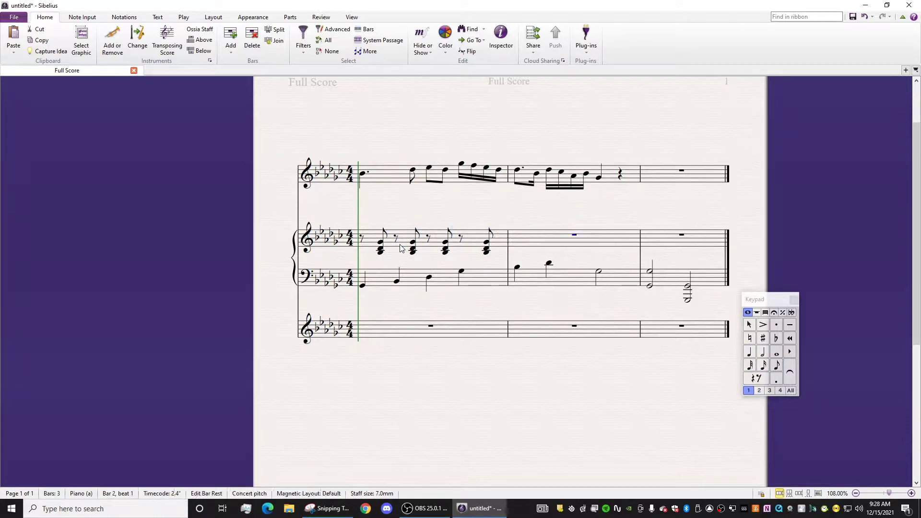
# Enter off-beat eighth-note chords Db4-Gb4 and Cb4-F4-Ab4, each after an eighth rest, on beats 1 and 2 of bar 2 in the piano's treble staff
pyautogui.click(777, 365)
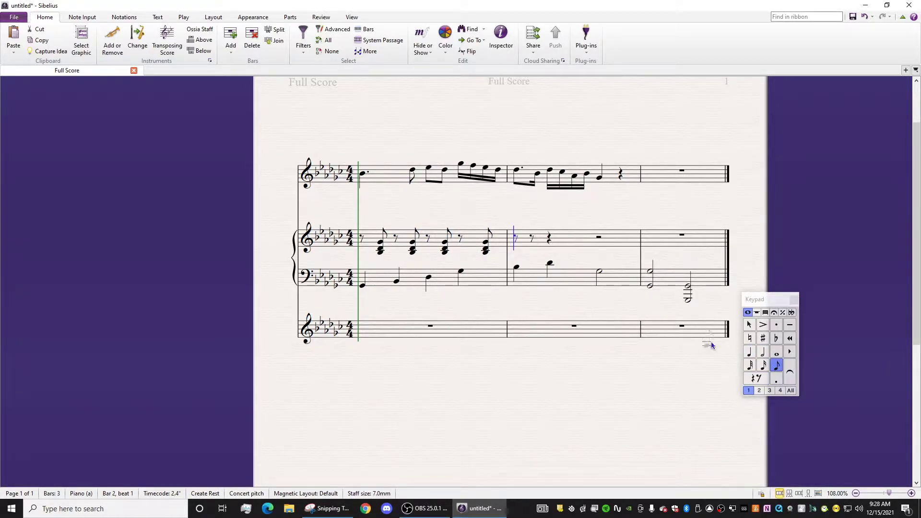
pyautogui.click(534, 249)
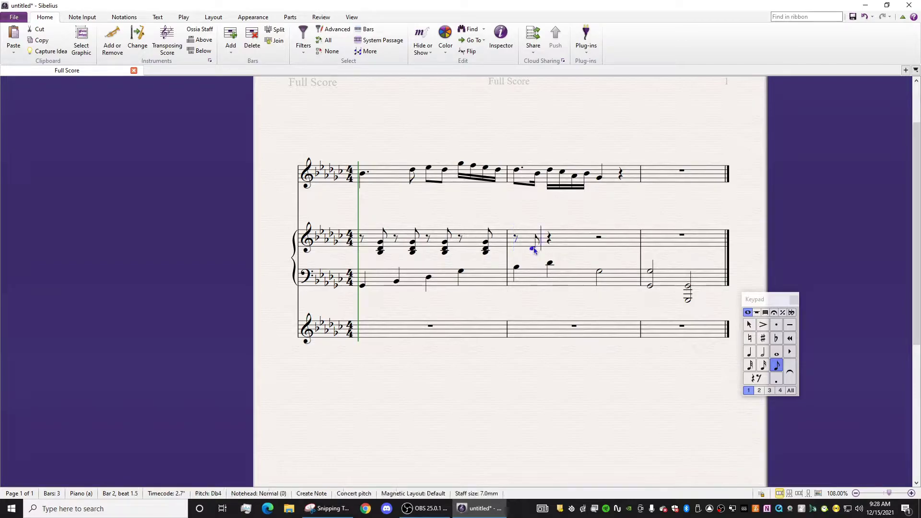
pyautogui.click(533, 243)
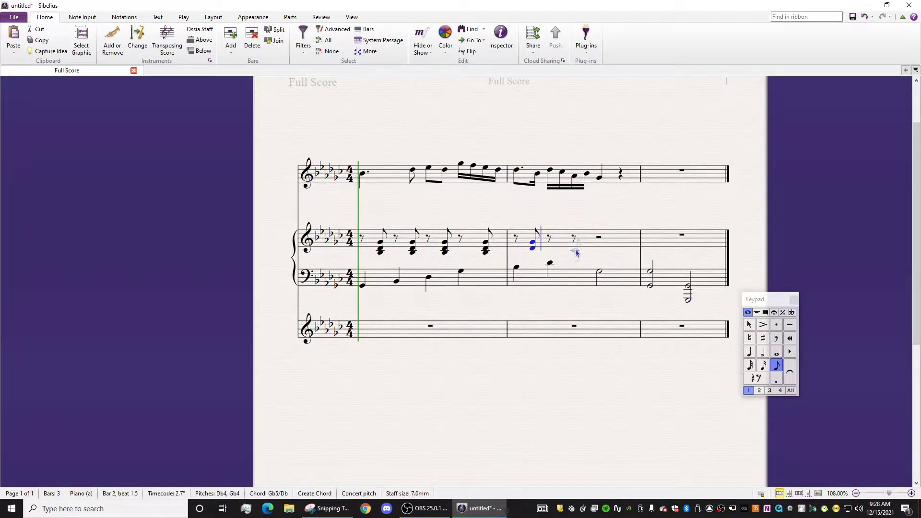
pyautogui.click(576, 248)
pyautogui.press('5')
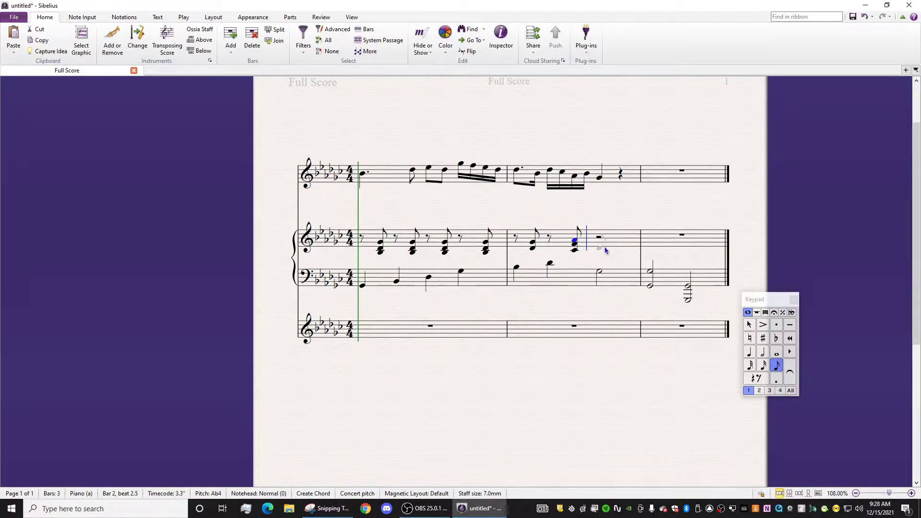
pyautogui.click(604, 249)
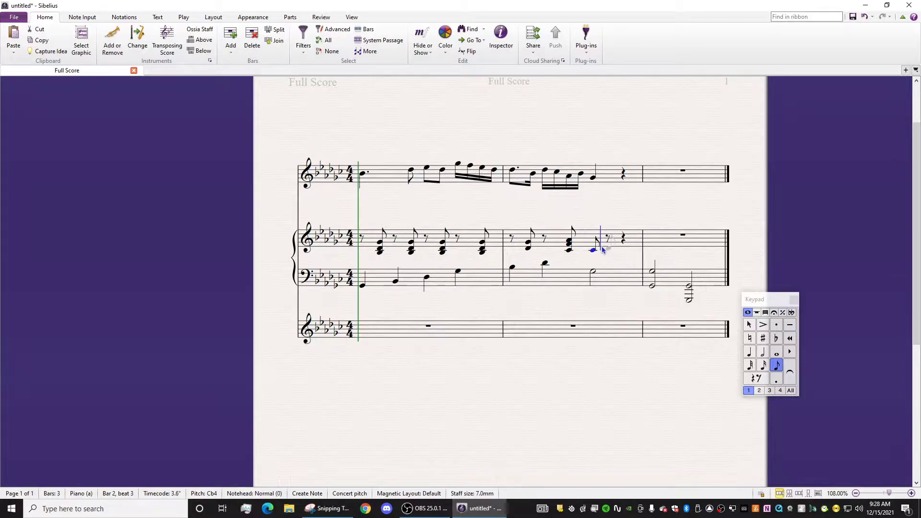
pyautogui.press('BackSpace')
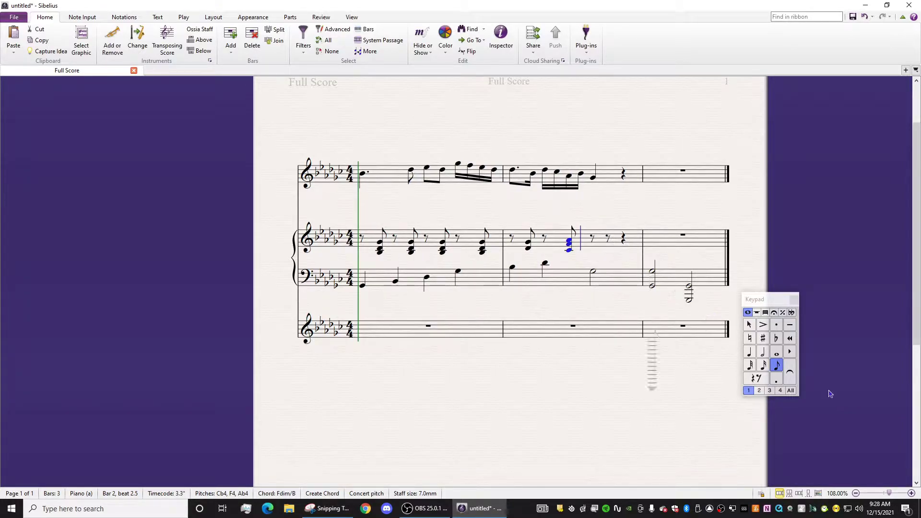
# Enter a dotted quarter note Gb4 on beat 3.5 of bar 2 in the piano's treble staff
pyautogui.press('4')
pyautogui.click(776, 380)
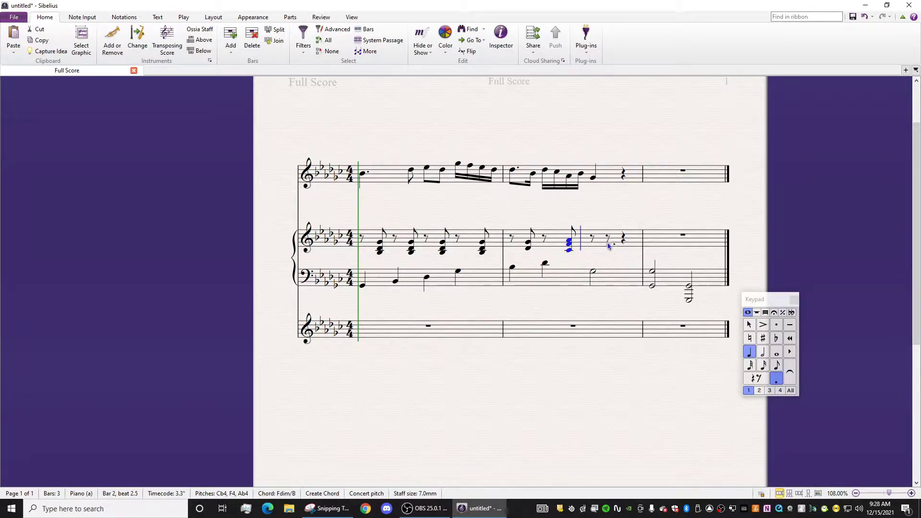
pyautogui.click(609, 241)
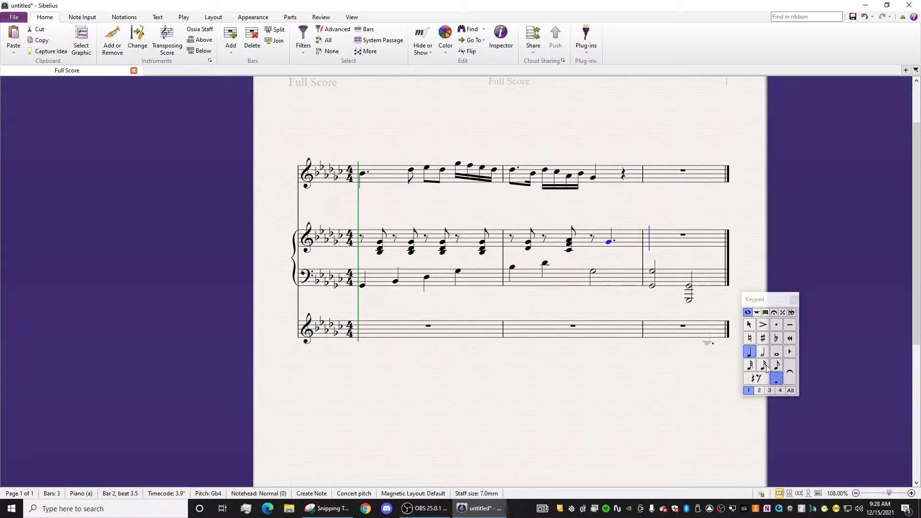
# Enter a voice 2 eighth-note chord Bb3-Db4 on beat 3.5, slurred to a quarter-note chord Cb4-Eb4, in bar 2 of the piano's treble staff
pyautogui.click(760, 393)
pyautogui.click(776, 365)
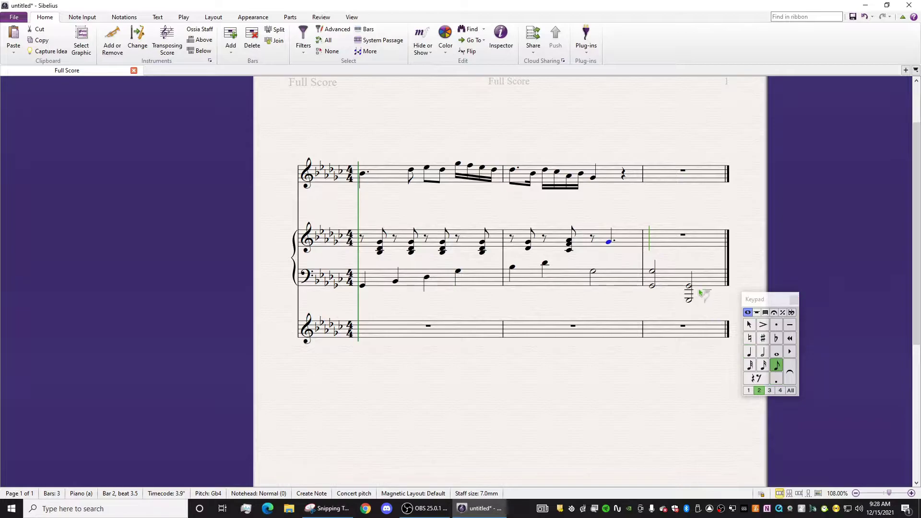
pyautogui.click(610, 252)
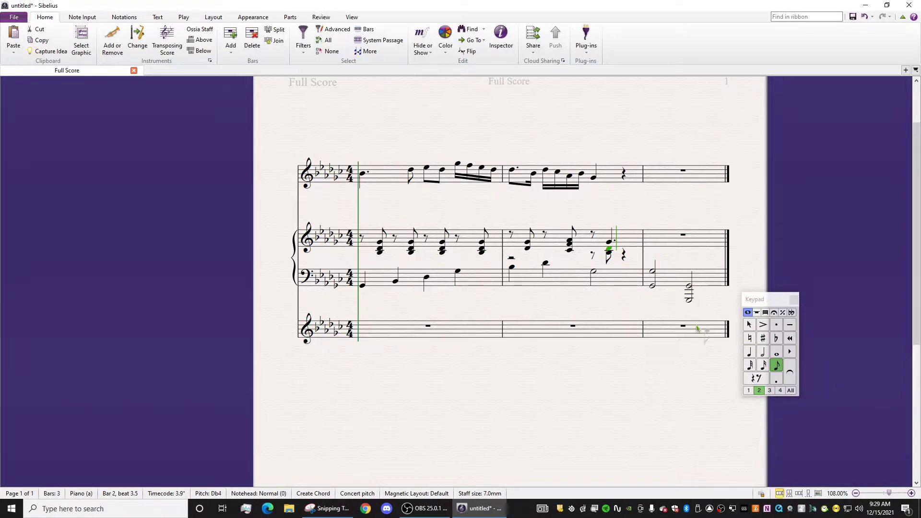
pyautogui.click(624, 252)
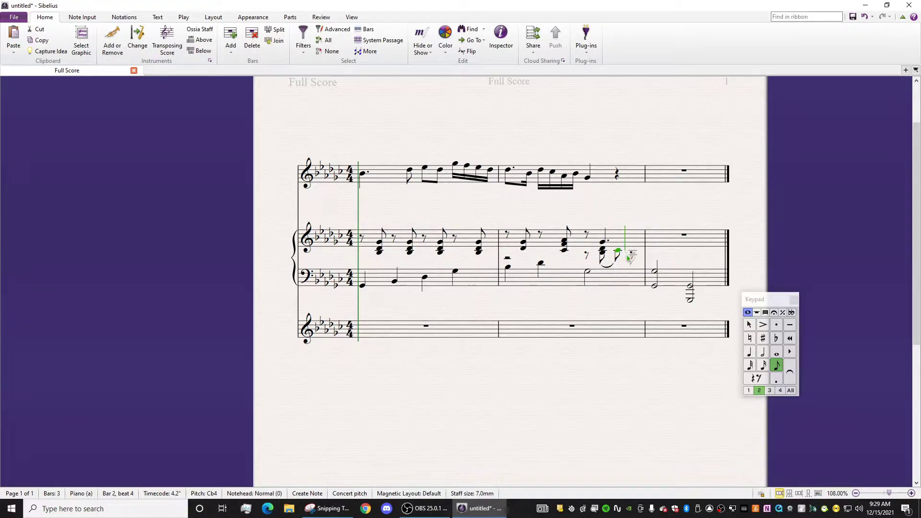
pyautogui.press('Escape')
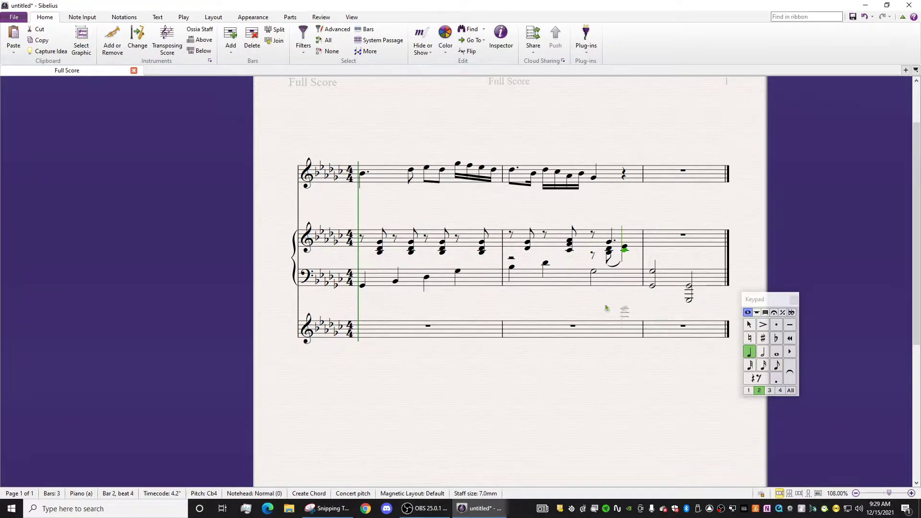
# Hide the surplus voice 2 half rest and eighth rest in bar 2 of the piano's treble staff
pyautogui.click(511, 260)
pyautogui.press('Delete')
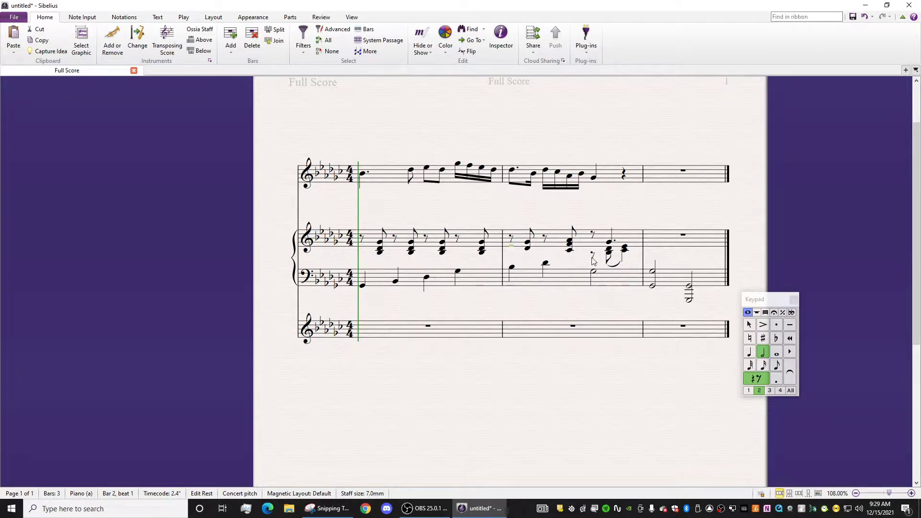
pyautogui.press('Escape')
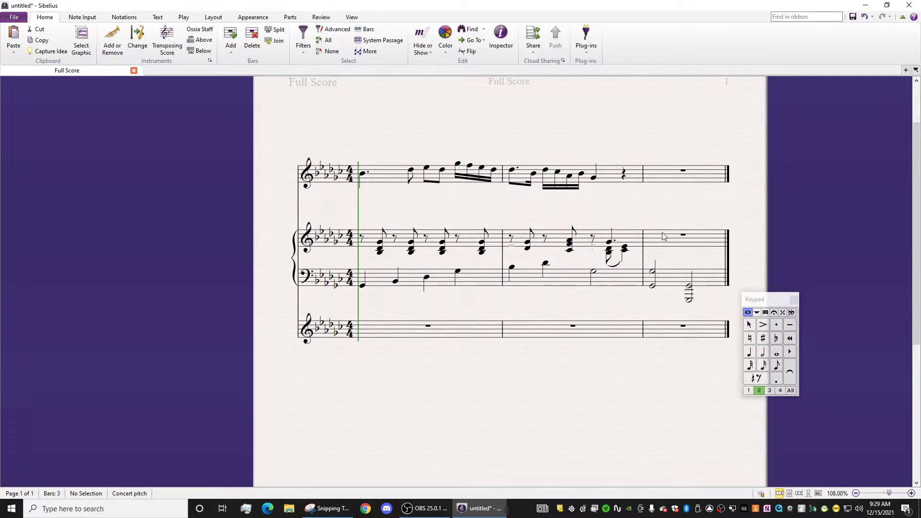
# Enter an eighth rest, a dotted quarter note Gb4 and a half-note chord Bb3-Db4-Gb4 in bar 3 of the piano's treble staff
pyautogui.press('n')
pyautogui.click(659, 238)
pyautogui.press('BackSpace')
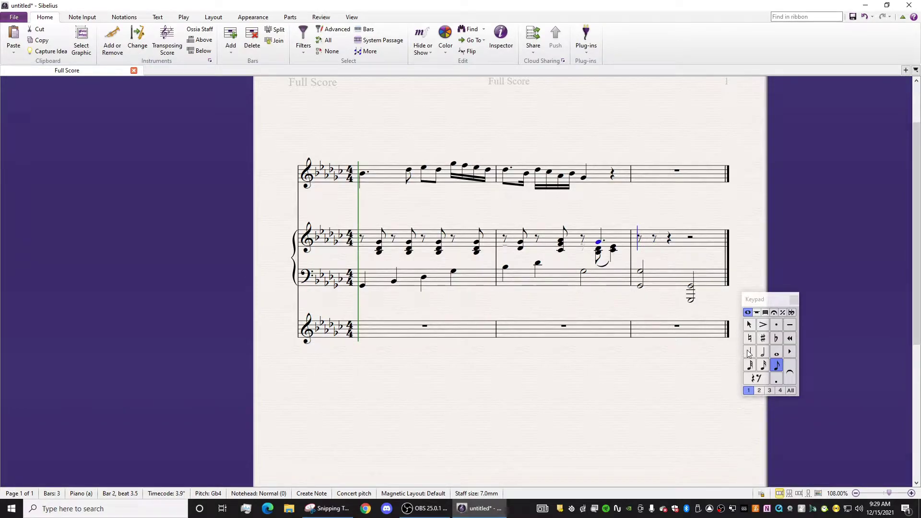
pyautogui.click(656, 243)
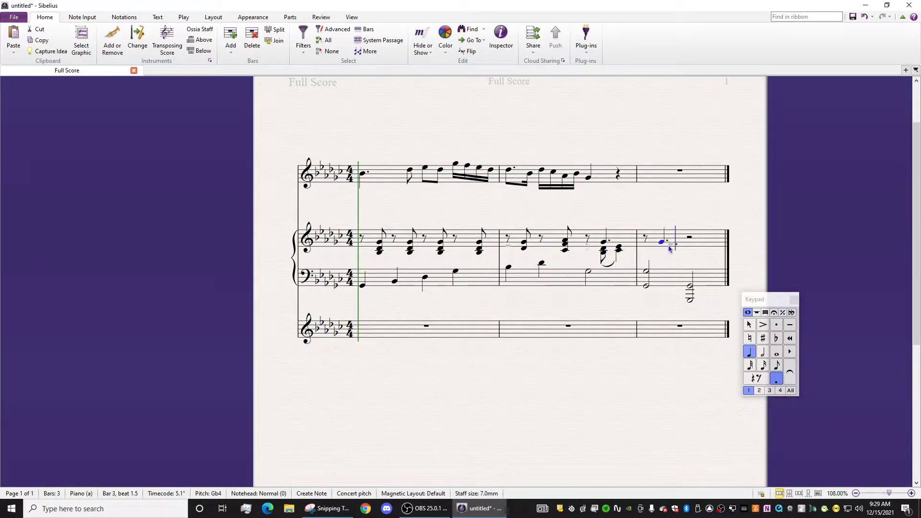
pyautogui.click(763, 353)
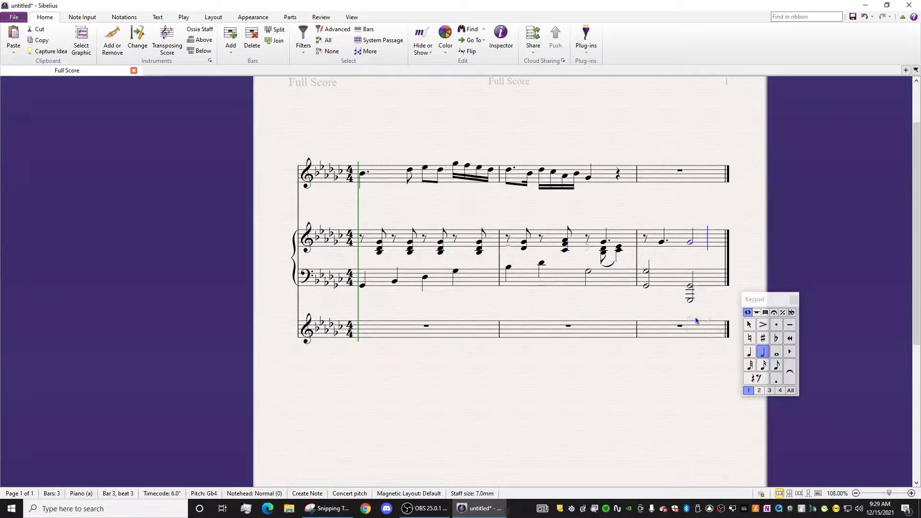
pyautogui.press('d')
pyautogui.hotkey('shift', '3')
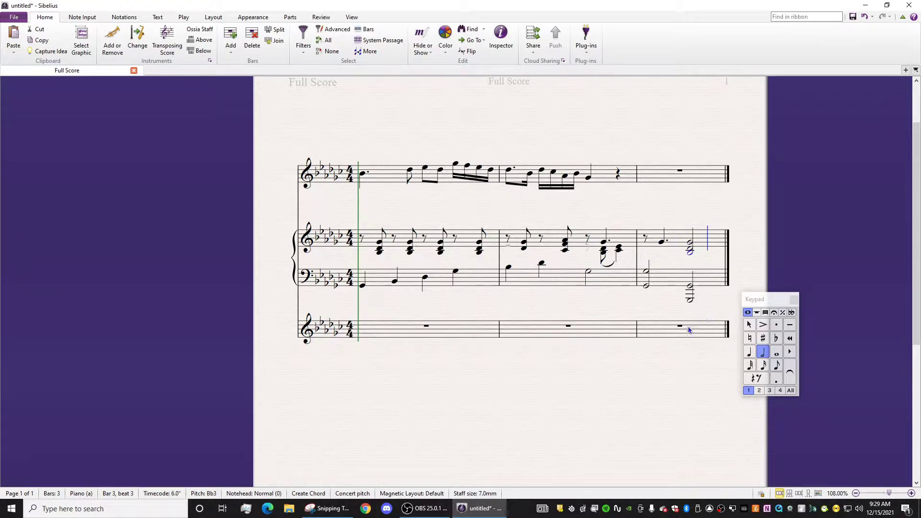
# Add voice 2 chords to bar 3 of the piano's treble staff: eighth-note Bb3-Db4 on beat 1.5 and quarter-note Cb4-Eb4 on beat 2
pyautogui.click(645, 241)
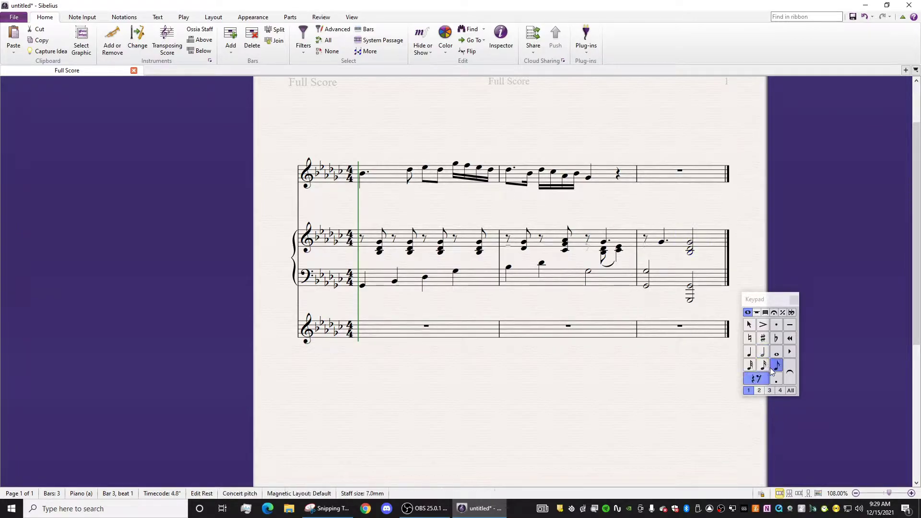
pyautogui.click(760, 391)
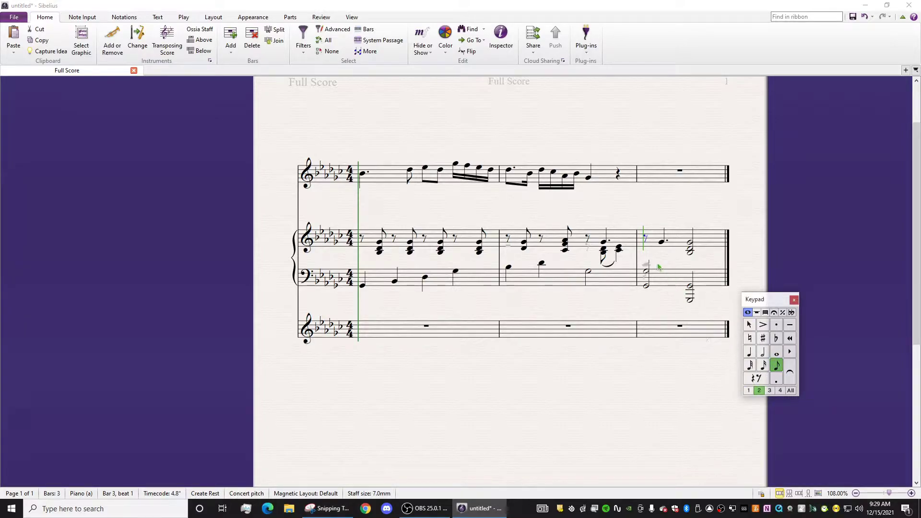
pyautogui.click(645, 251)
pyautogui.press('BackSpace')
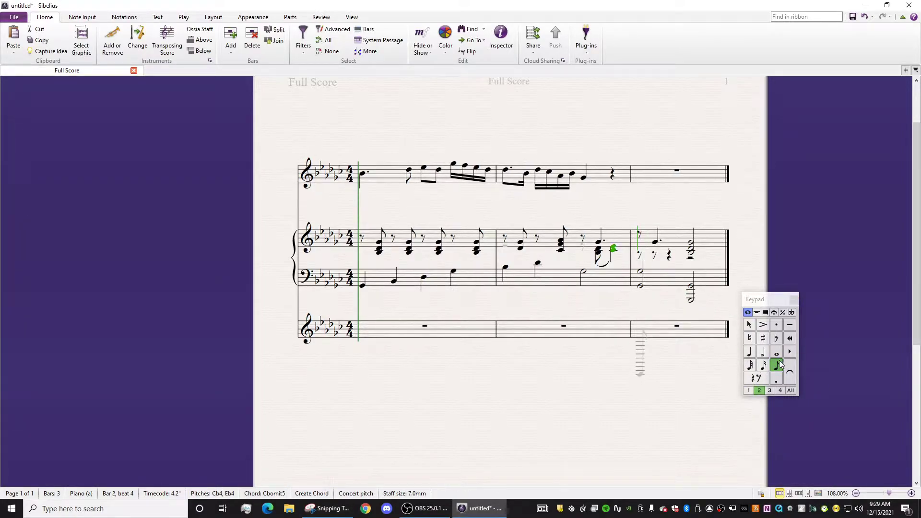
pyautogui.keyDown('ctrl'); pyautogui.click(599, 250); pyautogui.keyUp('ctrl')
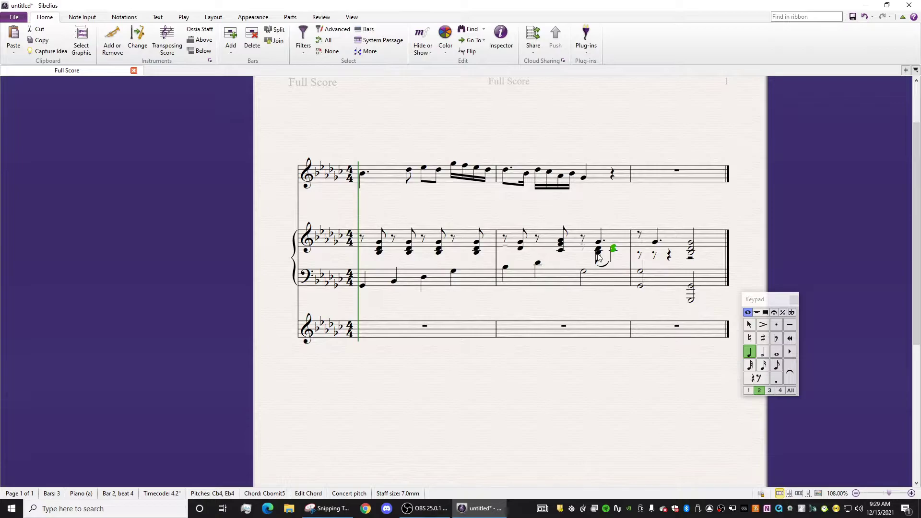
pyautogui.keyDown('alt'); pyautogui.click(656, 257); pyautogui.keyUp('alt')
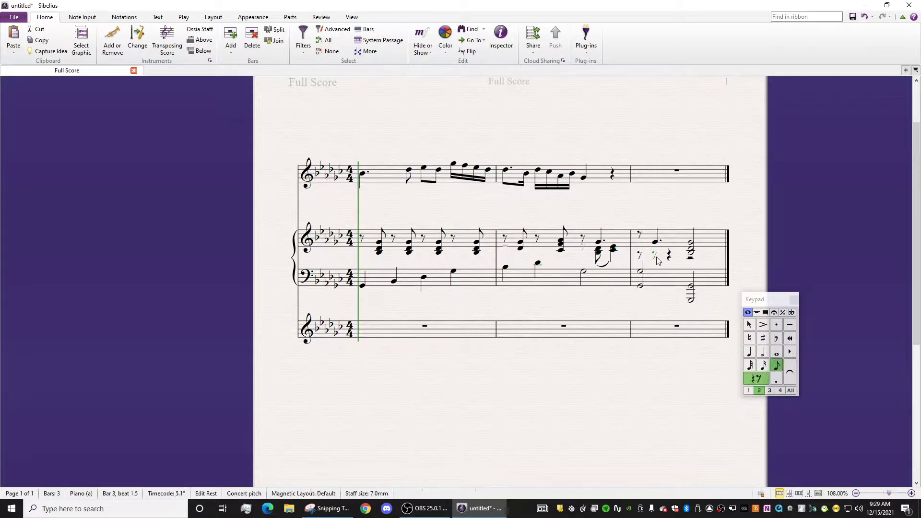
# Slur the two voice 2 chords in bar 3 beneath the notes, deleting the extra slur that reaches beat 3
pyautogui.press('s')
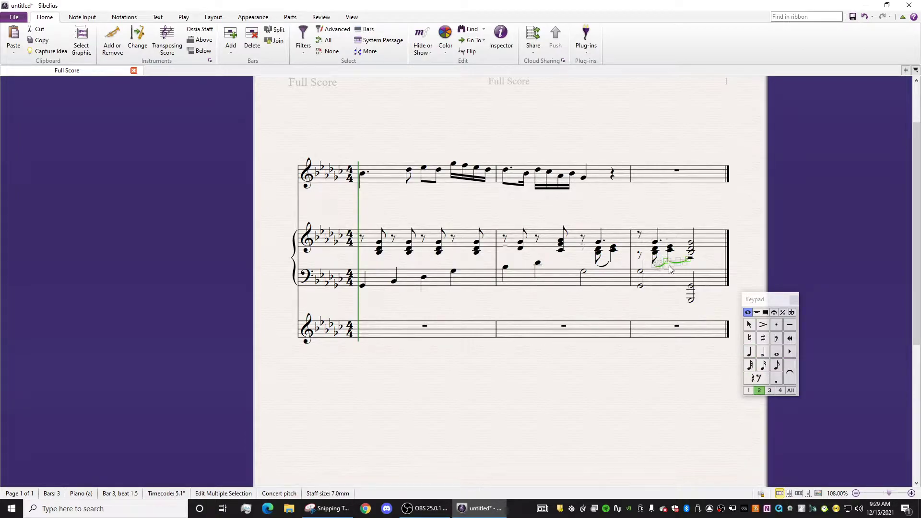
pyautogui.click(673, 264)
pyautogui.press('Delete')
pyautogui.click(657, 248)
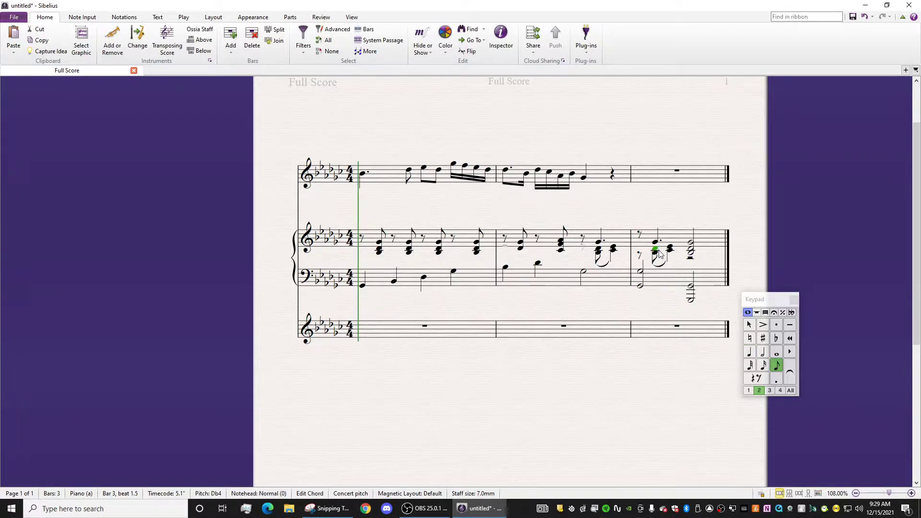
pyautogui.moveTo(659, 262); pyautogui.dragTo(665, 268)
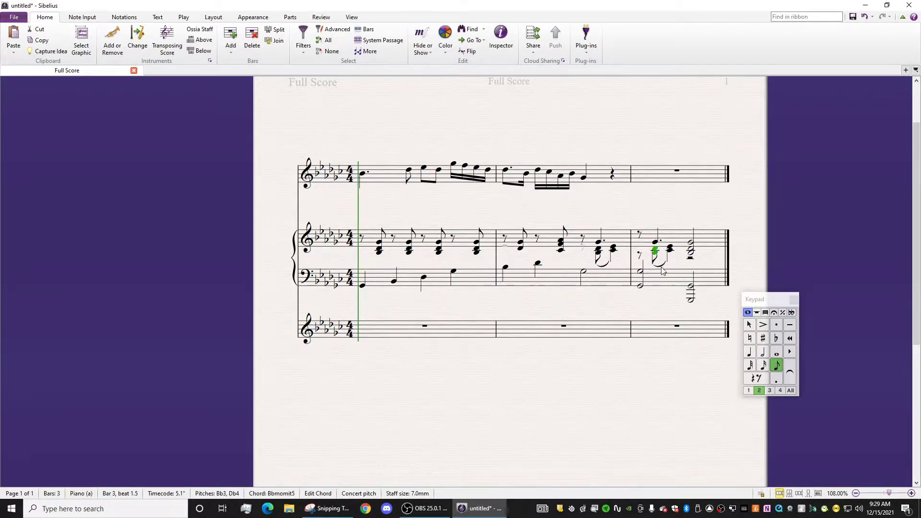
pyautogui.press('x')
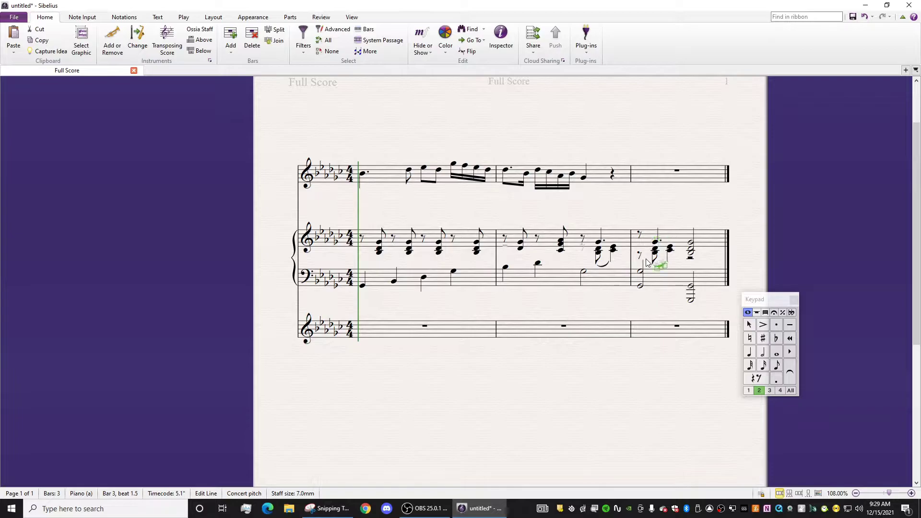
# Compare the entered piano notes with the reference image in Snipping Tool and check its dynamic markings
pyautogui.click(614, 287)
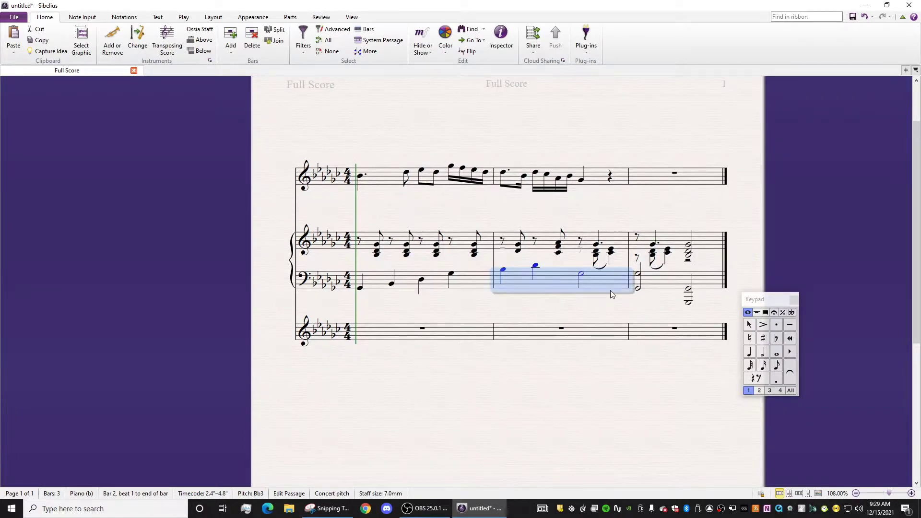
pyautogui.moveTo(611, 291); pyautogui.dragTo(615, 307)
pyautogui.click(394, 385)
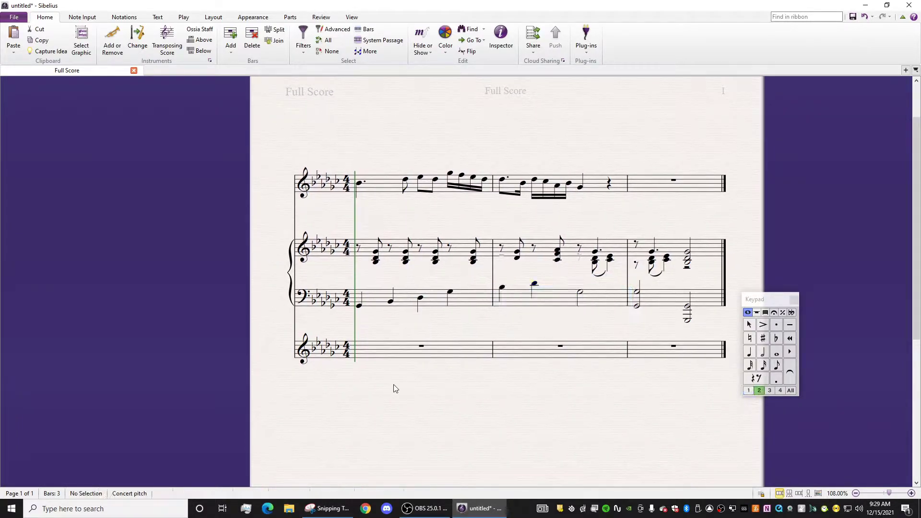
pyautogui.moveTo(356, 381); pyautogui.dragTo(366, 362)
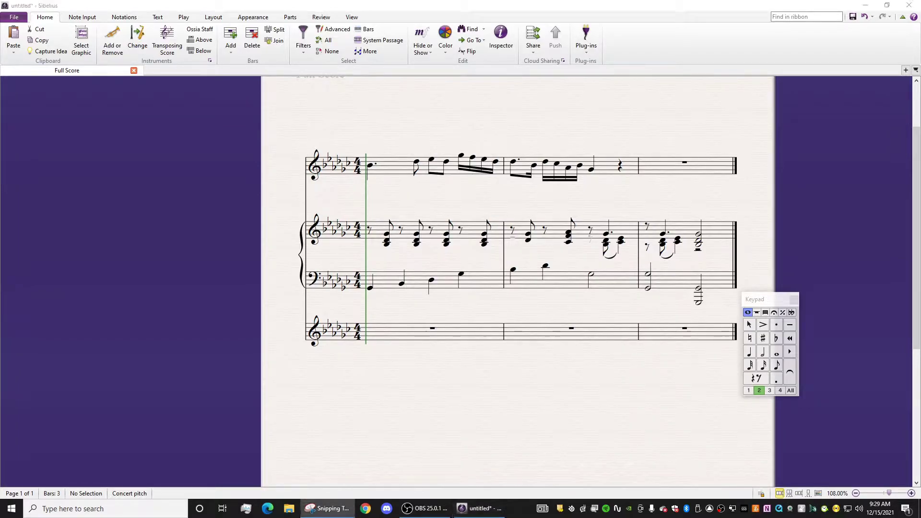
pyautogui.moveTo(0, 76); pyautogui.dragTo(368, 85)
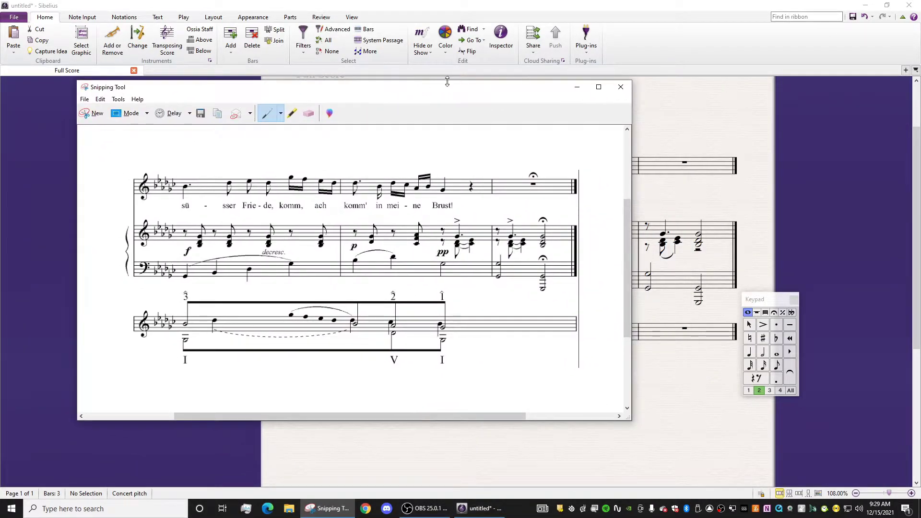
pyautogui.moveTo(447, 80); pyautogui.dragTo(443, 154)
pyautogui.moveTo(358, 160); pyautogui.dragTo(469, 278)
pyautogui.click(492, 136)
pyautogui.scroll(-1, 494, 362)
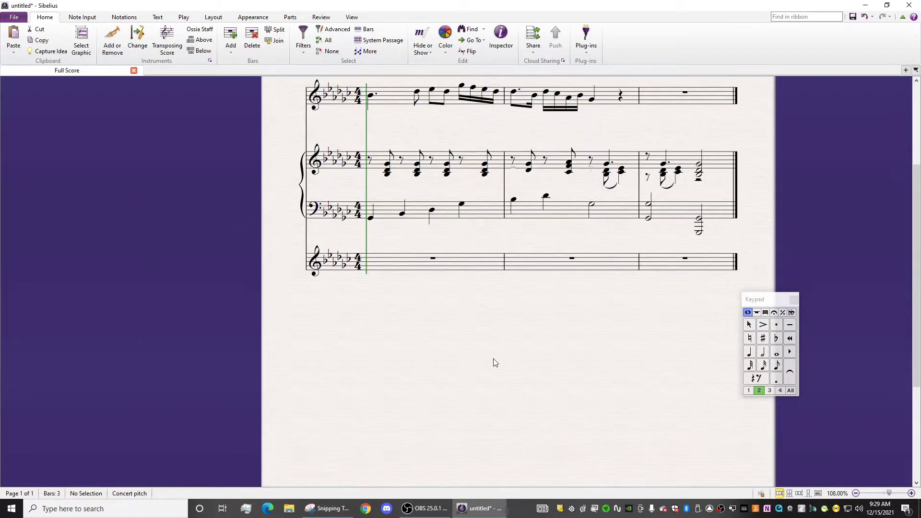
pyautogui.click(328, 508)
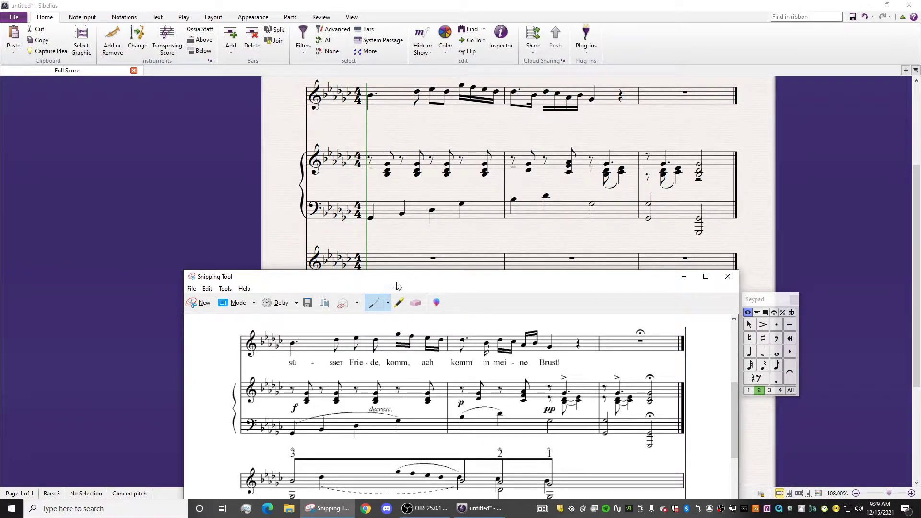
pyautogui.moveTo(397, 282); pyautogui.dragTo(1, 163)
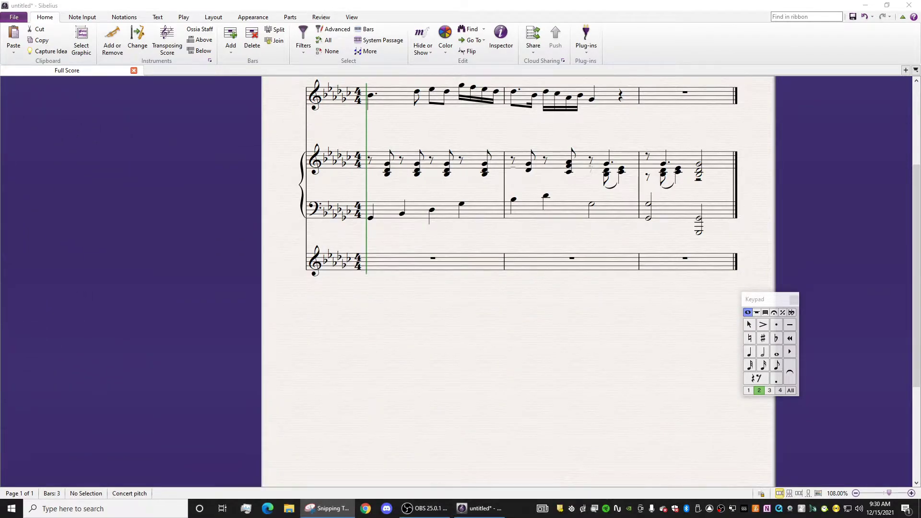
# Add an f dynamic below beat 1 of bar 1 in the piano's treble staff
pyautogui.click(373, 166)
pyautogui.hotkey('ctrl', 'e')
pyautogui.write('f')
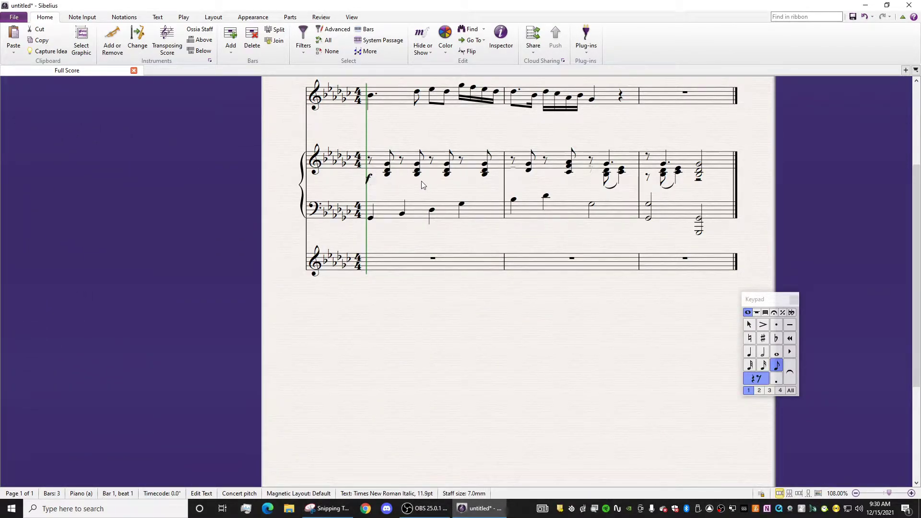
# Add the expression text "descresc." below beat 3.5 of bar 1 in the piano's treble staff and nudge it slightly earlier
pyautogui.click(447, 171)
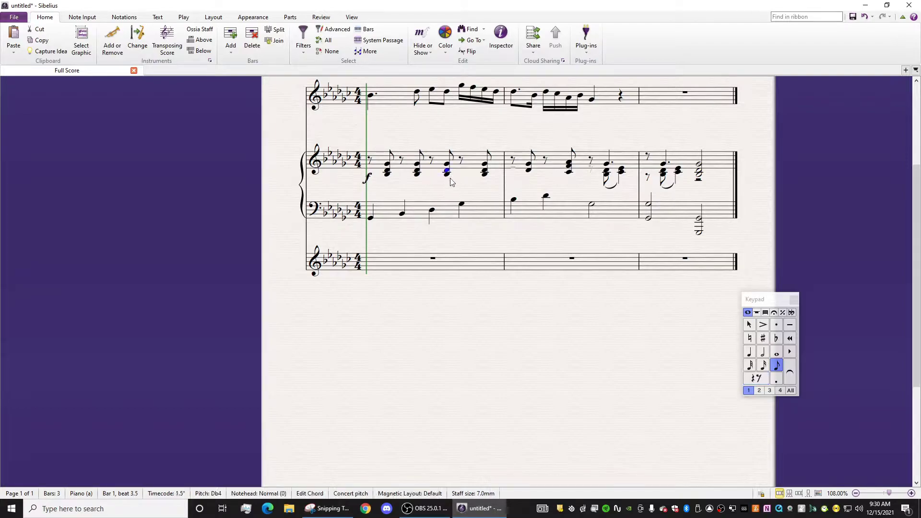
pyautogui.hotkey('ctrl', 'e')
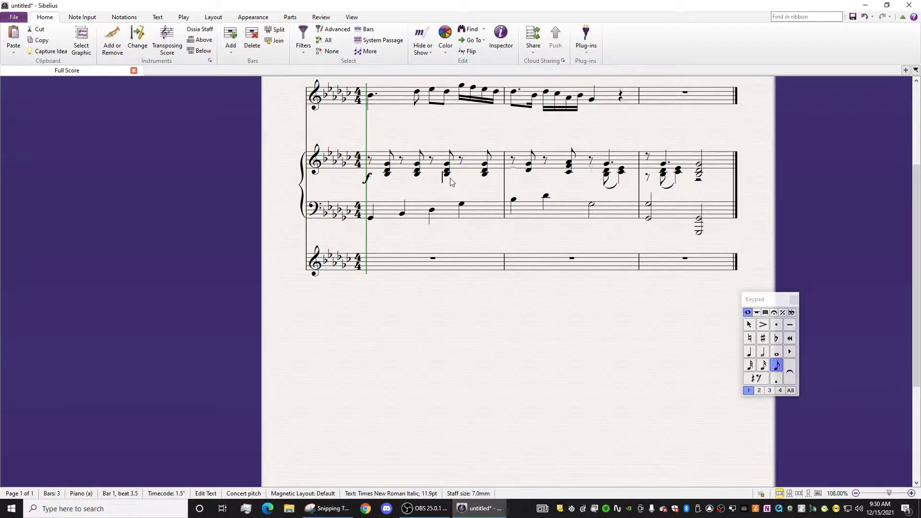
pyautogui.write('desctre')
pyautogui.press('Escape')
pyautogui.press('Escape')
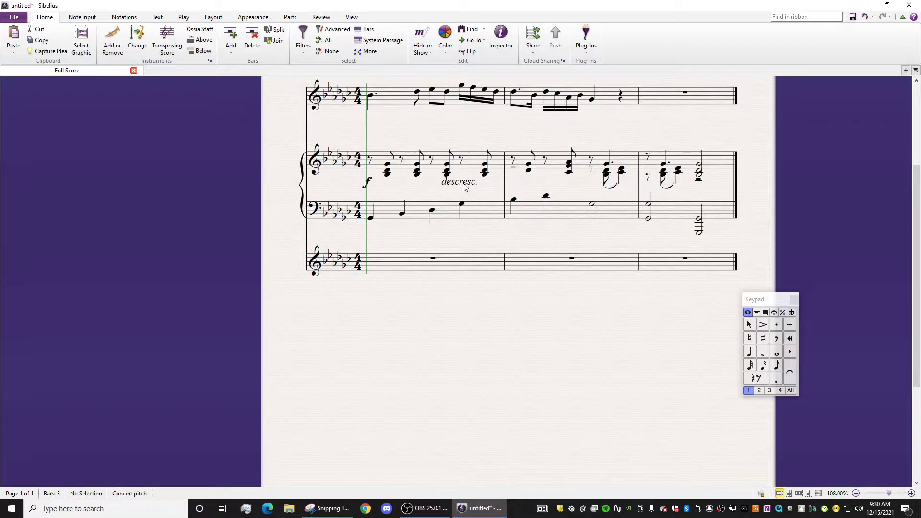
pyautogui.moveTo(465, 187); pyautogui.dragTo(456, 190)
pyautogui.doubleClick(365, 182)
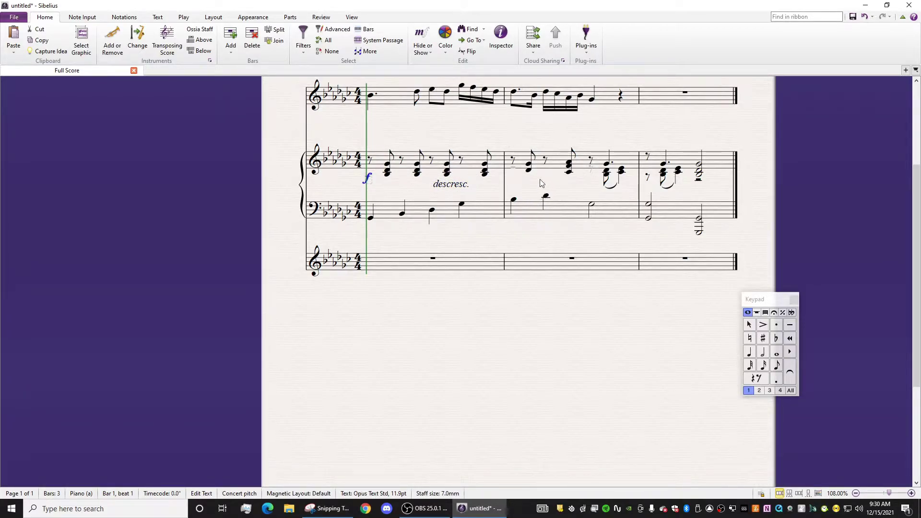
# Add a p dynamic below the eighth rest on beat 1 of bar 2 in the piano's treble staff
pyautogui.click(529, 171)
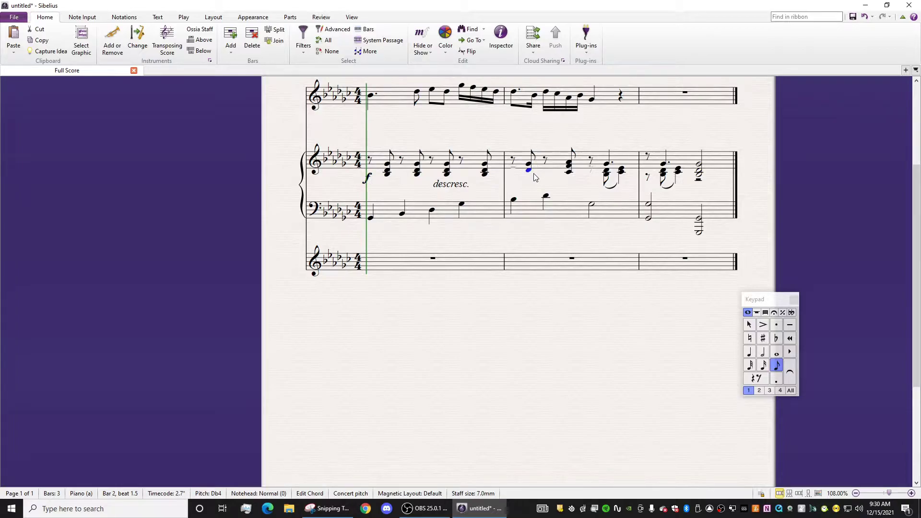
pyautogui.click(517, 168)
pyautogui.click(516, 163)
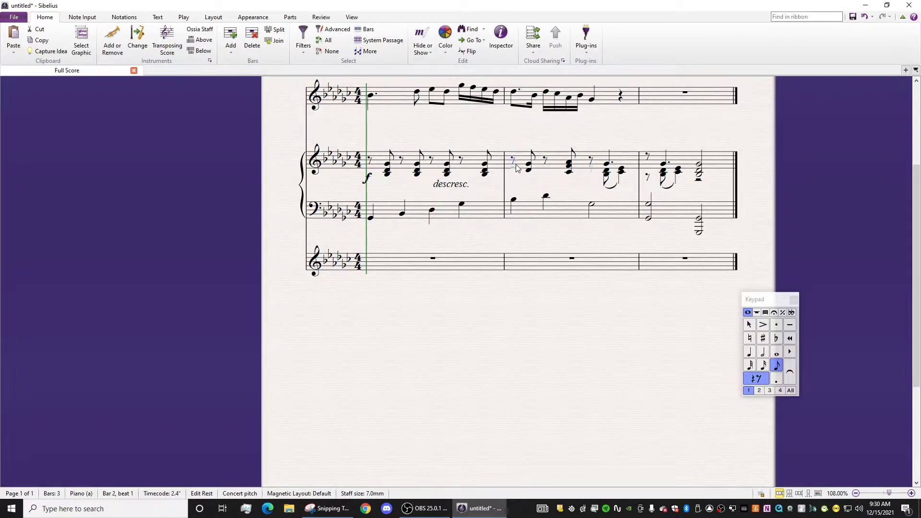
pyautogui.hotkey('ctrl', 'e')
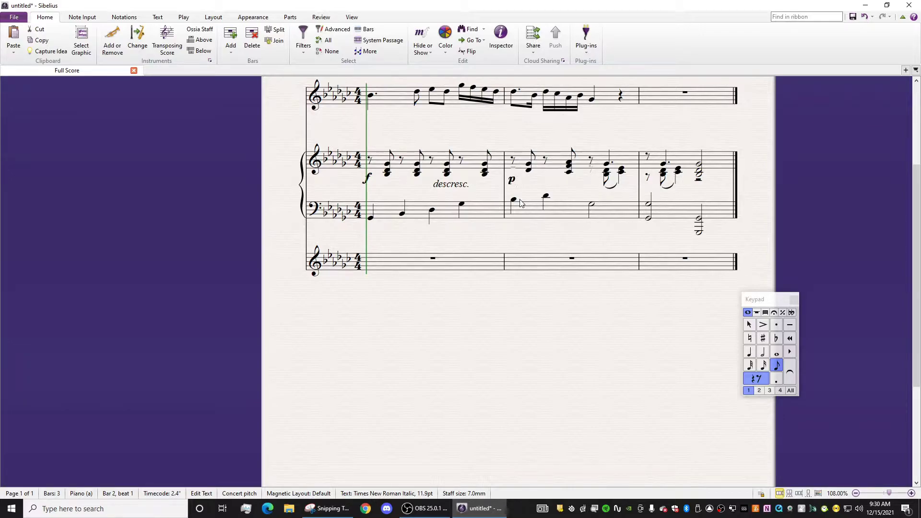
pyautogui.press('Escape')
pyautogui.press('Escape')
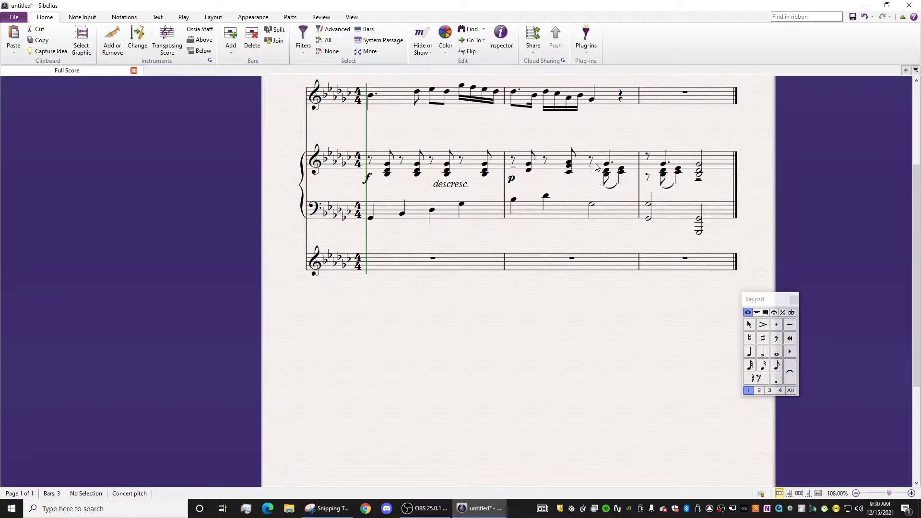
# Add a pp dynamic below the eighth rest on beat 3 of bar 2 in the piano's treble staff
pyautogui.click(592, 161)
pyautogui.hotkey('ctrl', 'e')
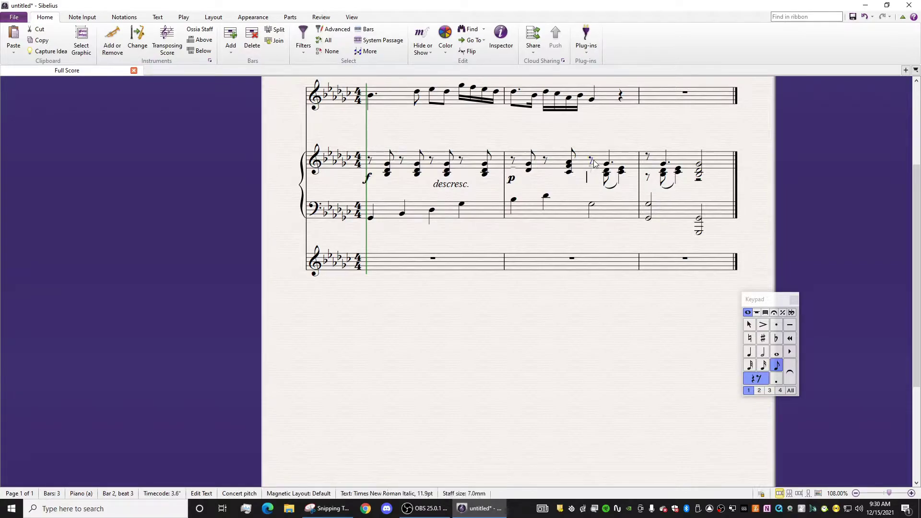
pyautogui.write('pp')
pyautogui.press('Escape')
pyautogui.press('Escape')
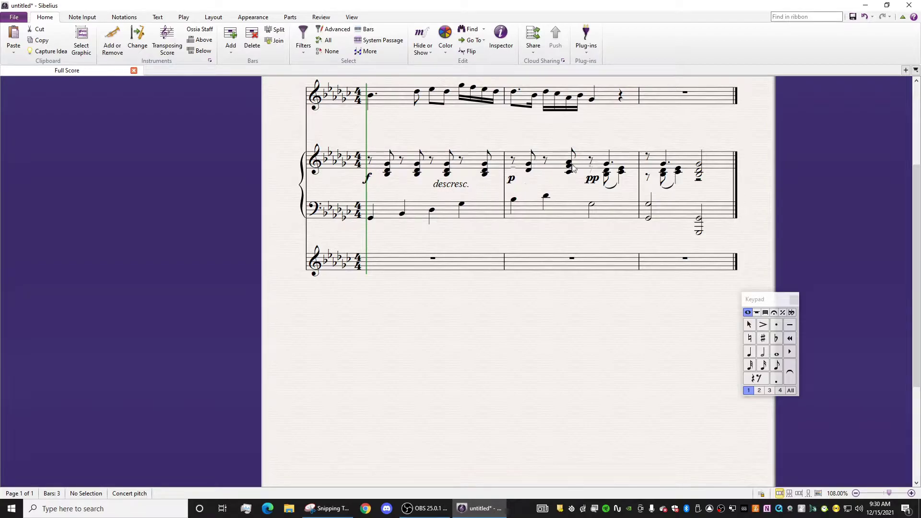
# Add accents to the upper voice's dotted quarter Gb notes in bars 2 and 3 of the piano's treble staff
pyautogui.click(607, 165)
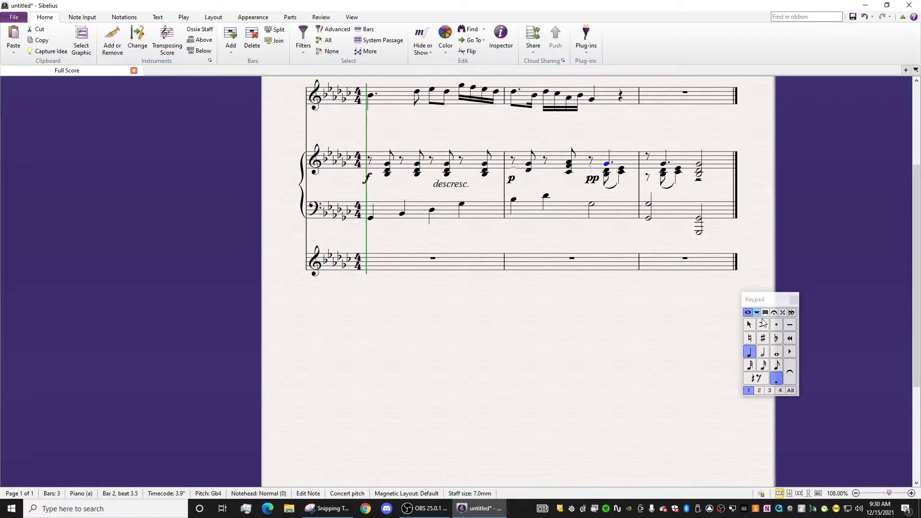
pyautogui.click(763, 325)
pyautogui.press('Right')
pyautogui.click(763, 324)
# Add fermatas to the final half-note chords in both piano staves and to the soprano's bar 3 rest
pyautogui.click(700, 170)
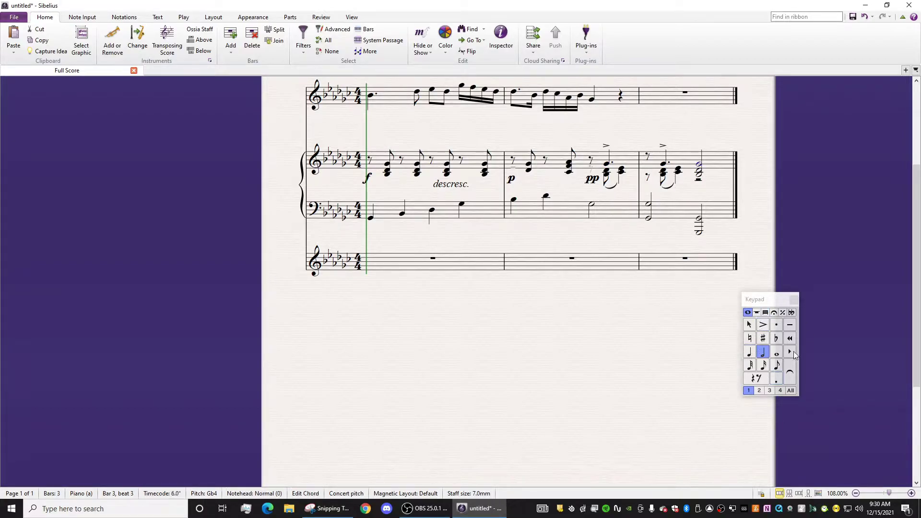
pyautogui.click(774, 312)
pyautogui.click(750, 366)
pyautogui.click(700, 219)
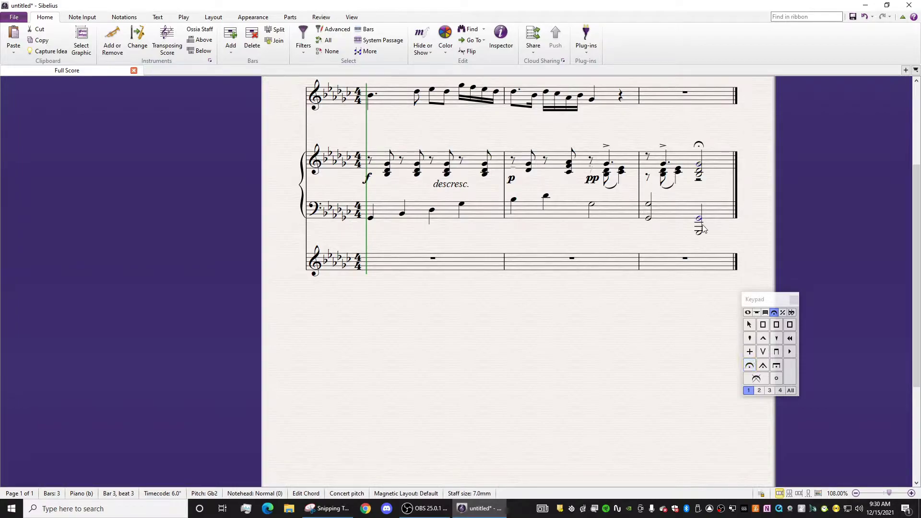
pyautogui.click(749, 366)
pyautogui.click(685, 93)
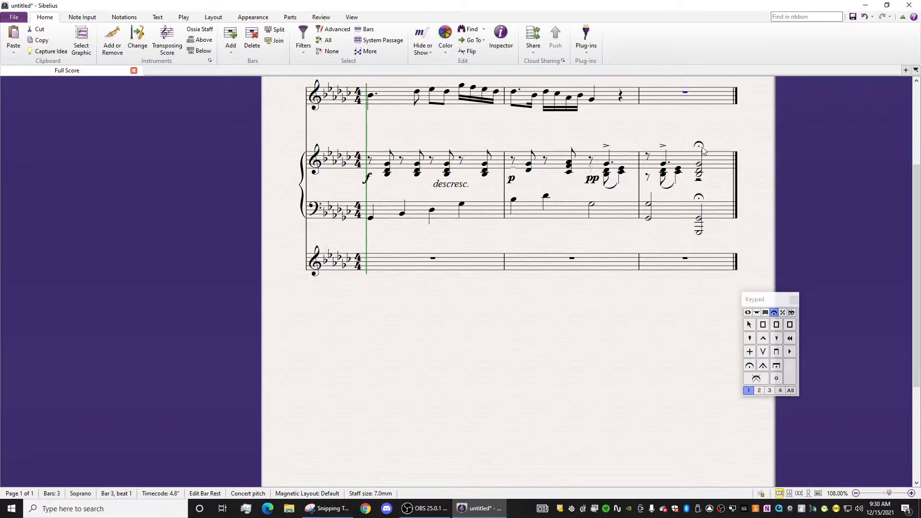
pyautogui.click(750, 365)
pyautogui.click(568, 331)
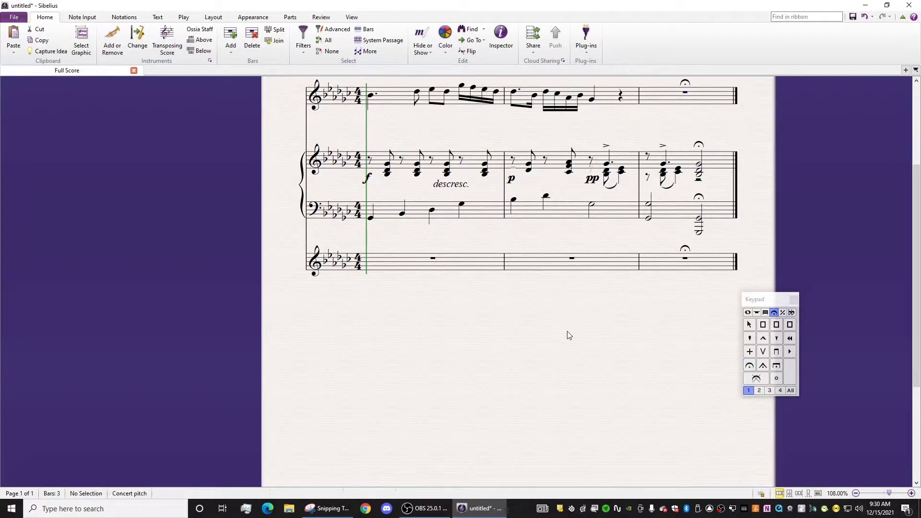
# Hide the bar 3 rest with its fermata in the treble staff beneath the piano
pyautogui.click(686, 253)
pyautogui.hotkey('ctrl', 'shift', 'h')
pyautogui.moveTo(556, 332); pyautogui.dragTo(523, 355)
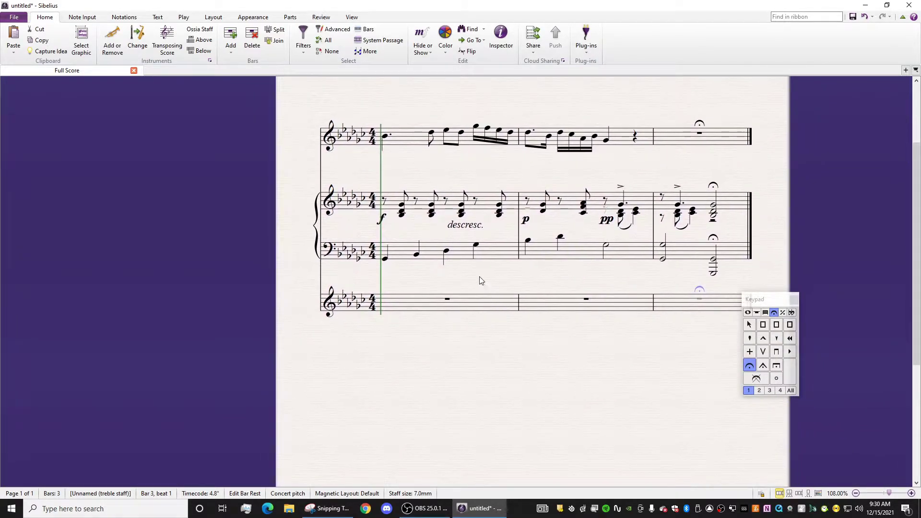
# Slur the four quarter notes of bar 1 and the first two quarter notes of bar 2 in the piano's bass staff
pyautogui.click(385, 259)
pyautogui.keyDown('shift'); pyautogui.click(477, 247); pyautogui.keyUp('shift')
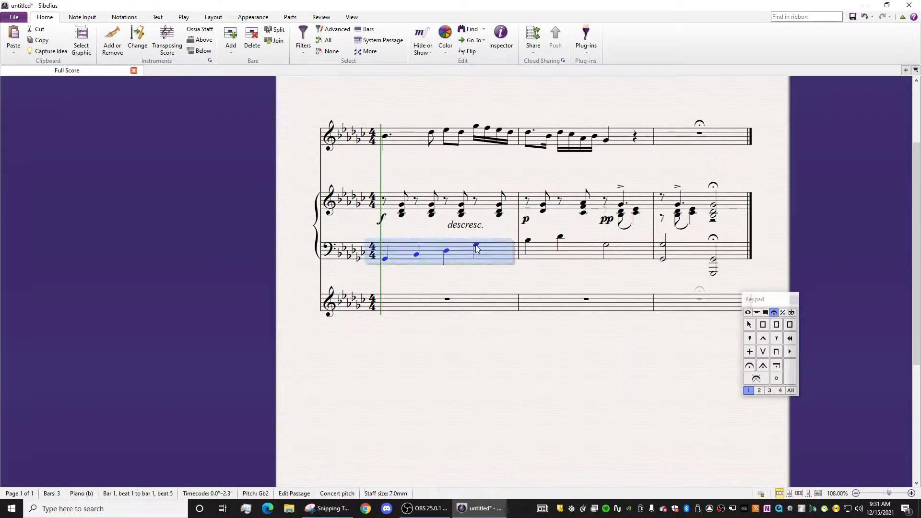
pyautogui.press('s')
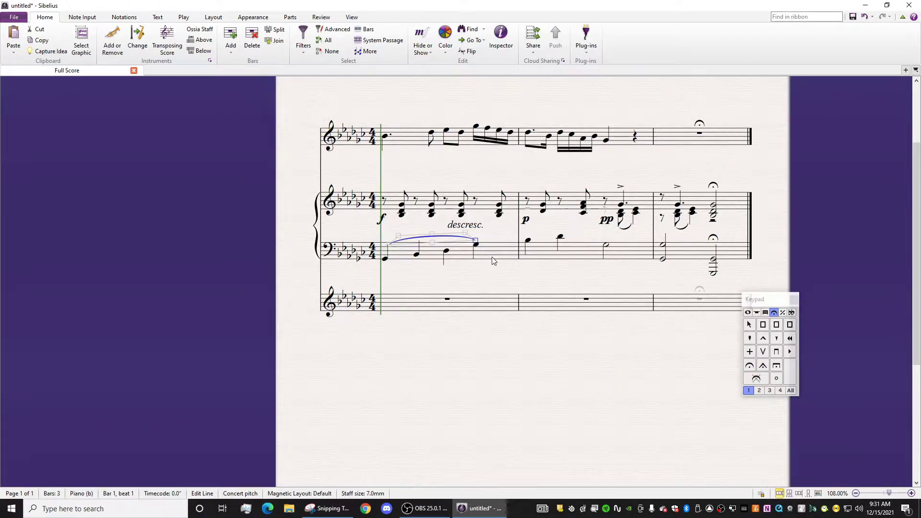
pyautogui.press('Escape')
pyautogui.click(529, 241)
pyautogui.press('s')
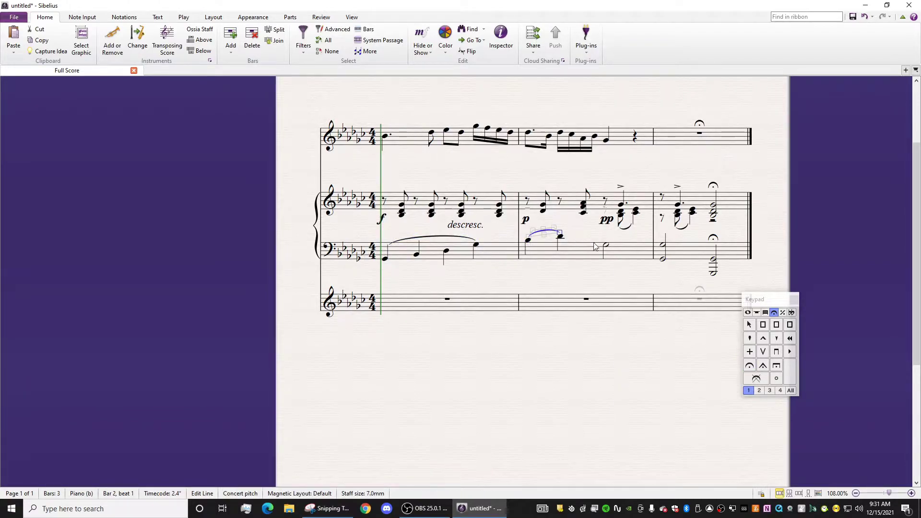
pyautogui.click(628, 226)
pyautogui.click(622, 212)
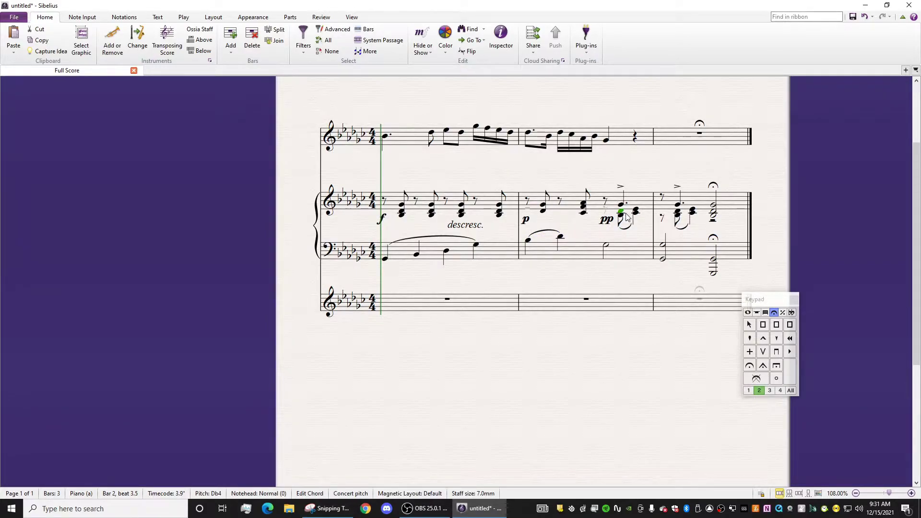
pyautogui.moveTo(482, 170); pyautogui.dragTo(540, 205)
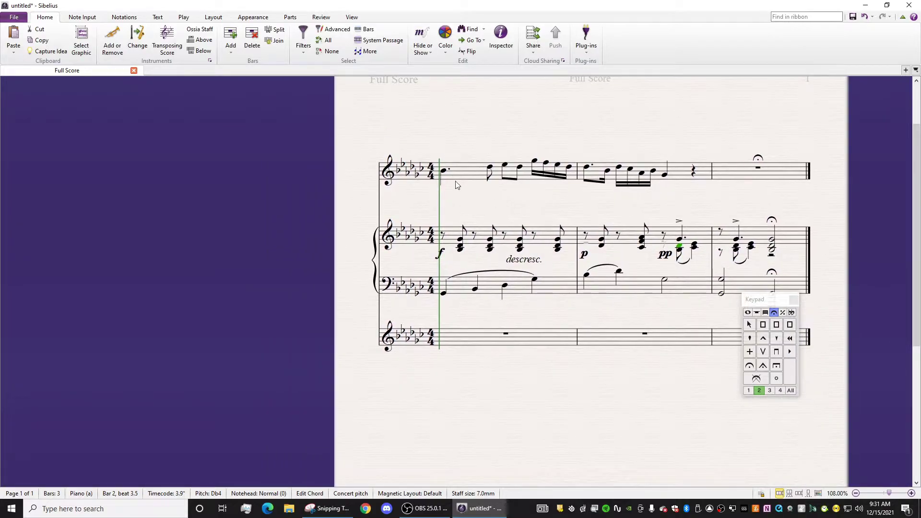
pyautogui.click(444, 172)
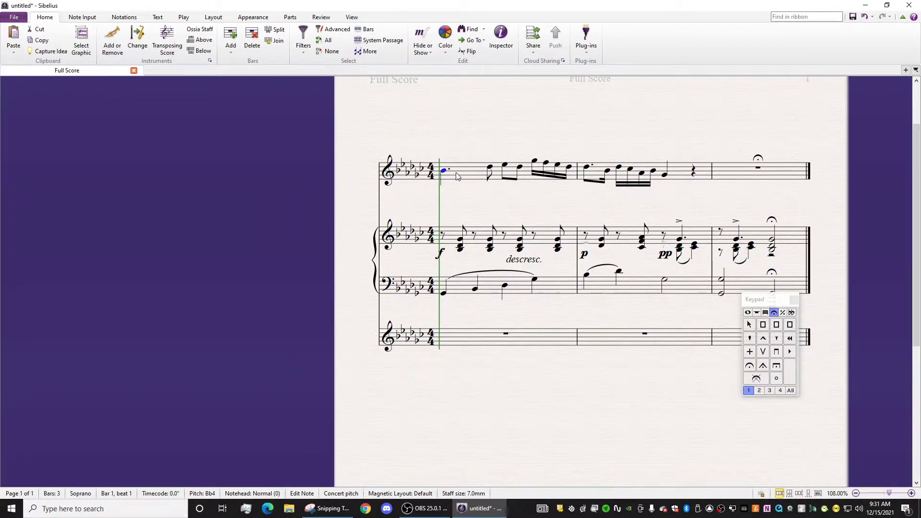
pyautogui.hotkey('ctrl', 'l')
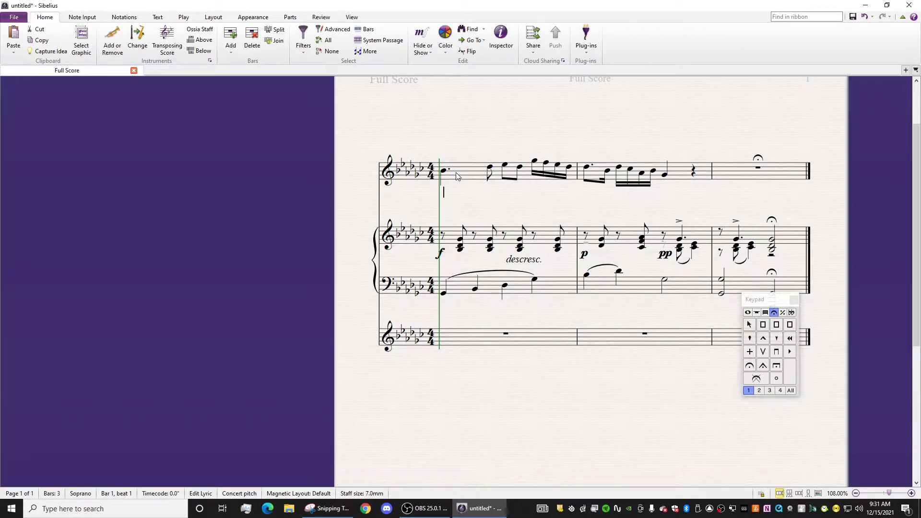
pyautogui.rightClick(448, 194)
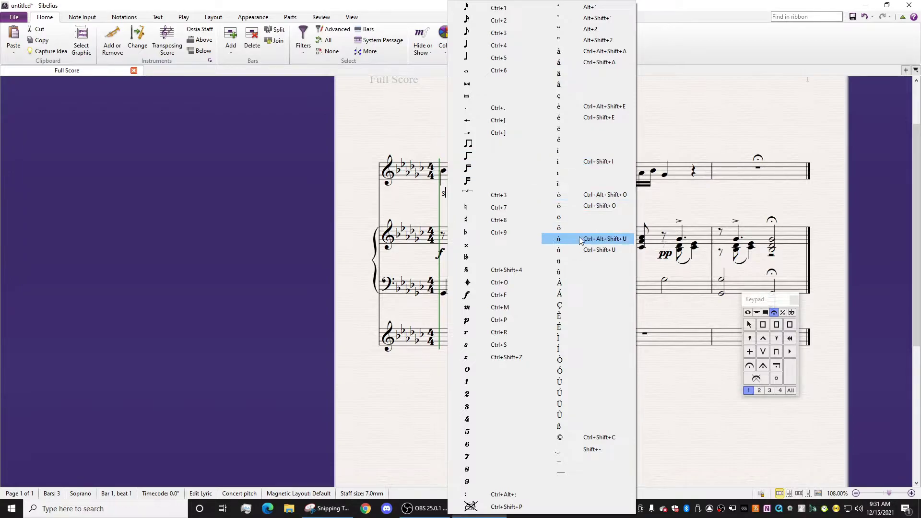
pyautogui.click(569, 263)
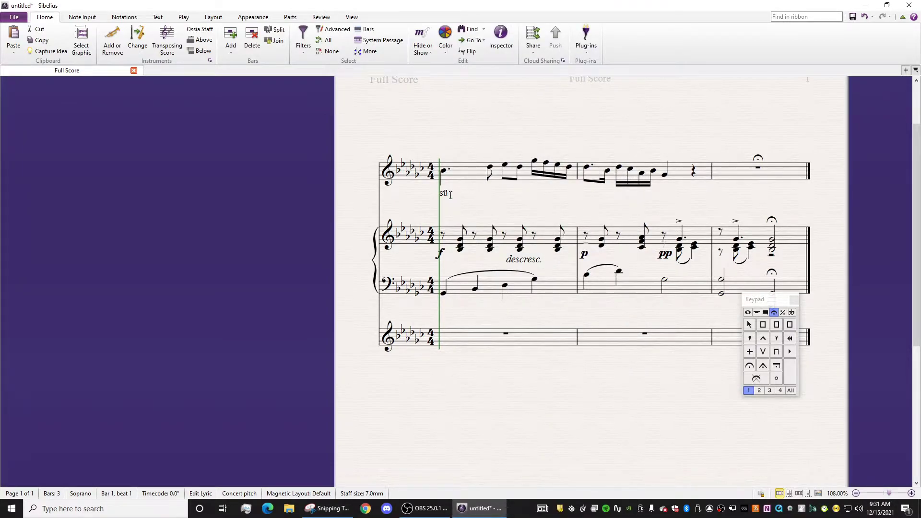
pyautogui.press('BackSpace')
pyautogui.press('BackSpace')
pyautogui.press('Escape')
# Enter the lyric "sü-sser" under the soprano's first two notes in bar 1
pyautogui.click(444, 170)
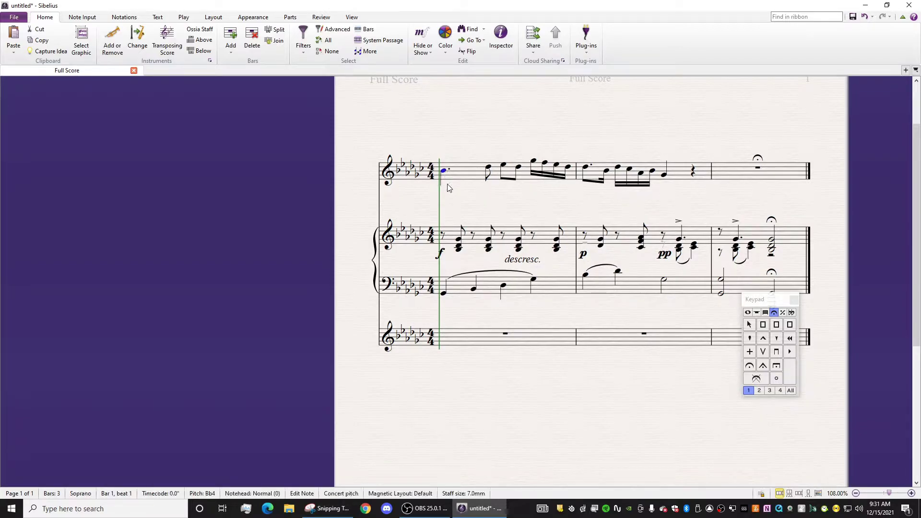
pyautogui.hotkey('ctrl', 'l')
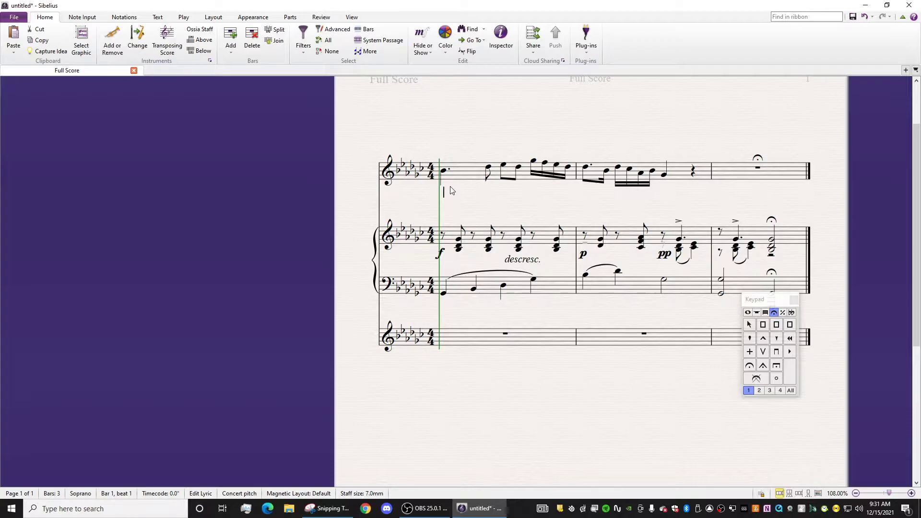
pyautogui.write('s')
pyautogui.rightClick(450, 198)
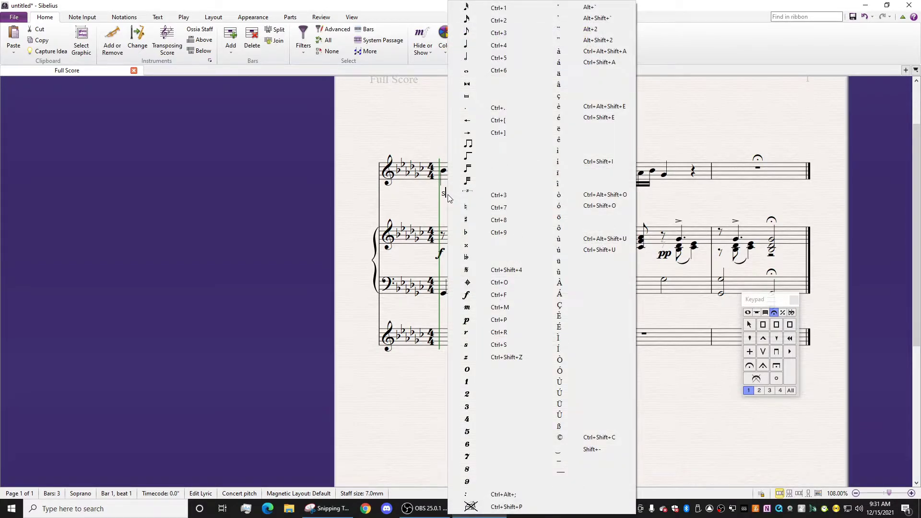
pyautogui.click(566, 261)
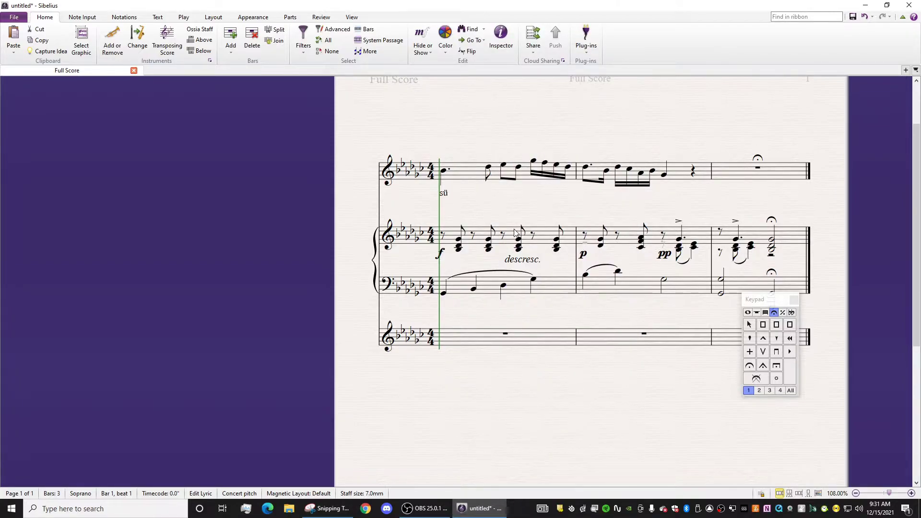
pyautogui.write('-d')
pyautogui.press('BackSpace')
pyautogui.write('sser')
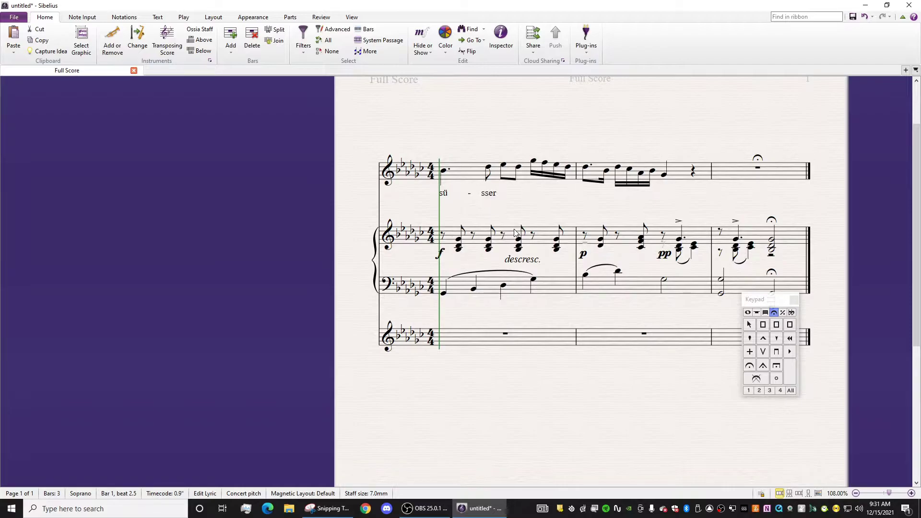
# Continue the soprano lyrics from beat 3 of bar 1 with "Frie-de, komm, ach", adding an extender line after "ach"
pyautogui.press('space')
pyautogui.write('Frie')
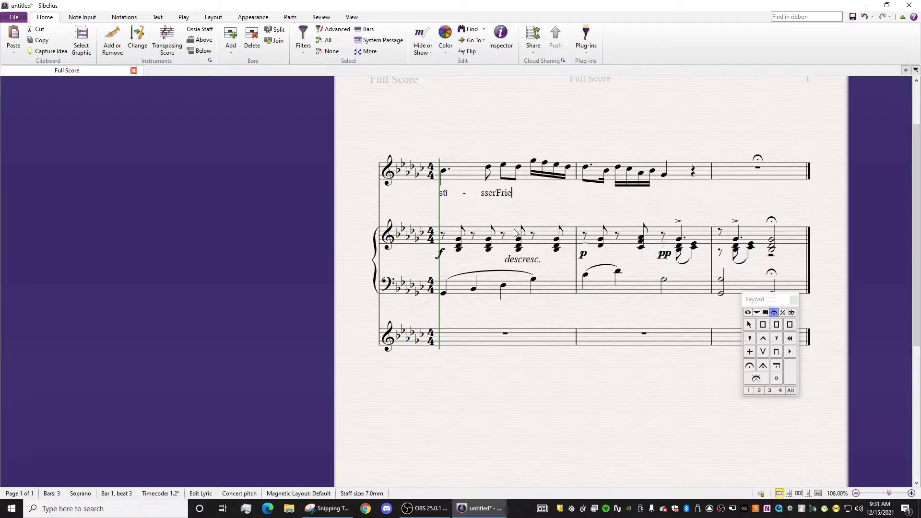
pyautogui.write('- de,')
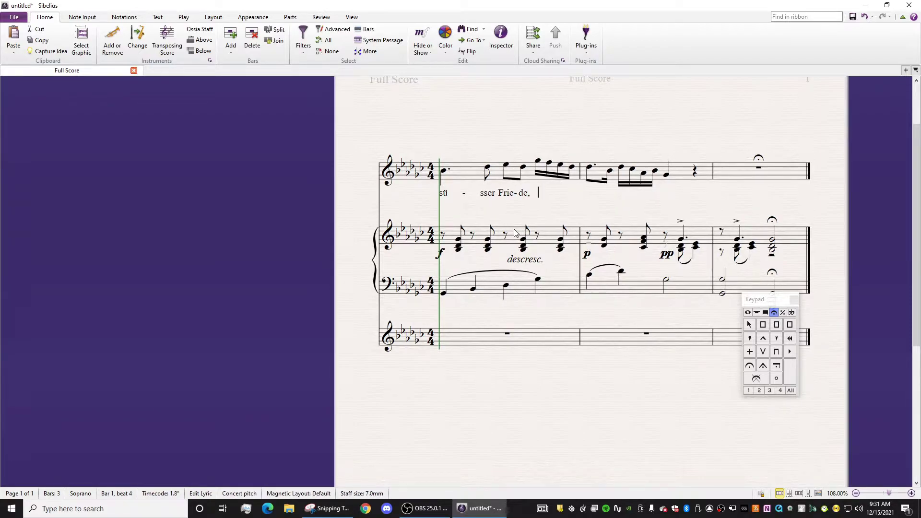
pyautogui.write('komm, ach')
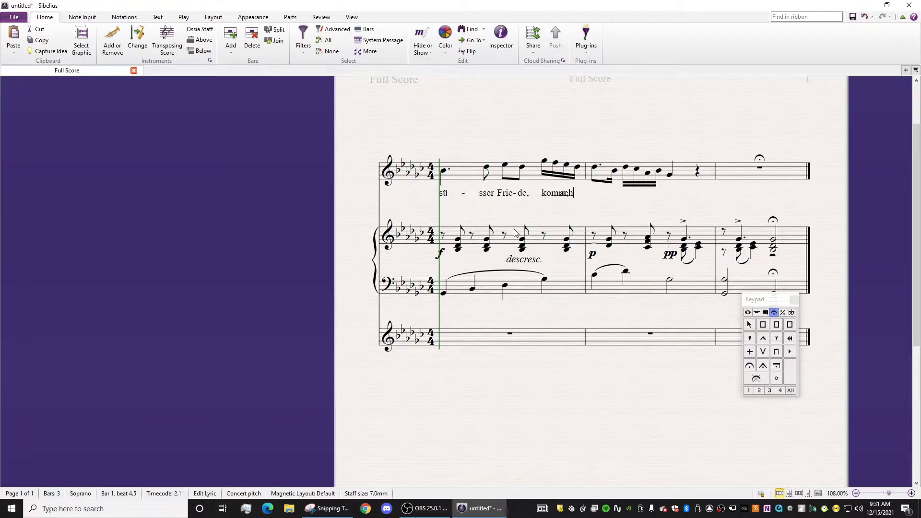
pyautogui.press('space')
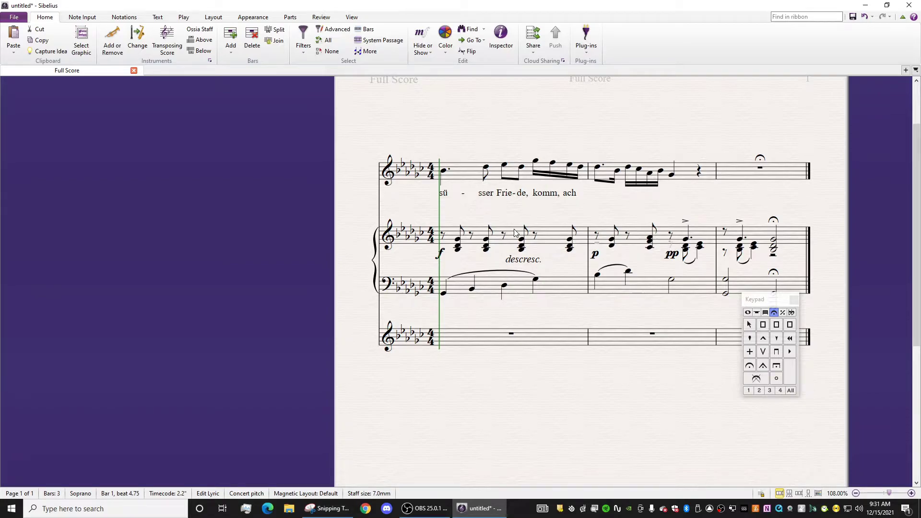
pyautogui.press('_')
# Enter the lyrics "komm' in mei-ne Brust!" under the soprano's bar 2 notes
pyautogui.write('komm')
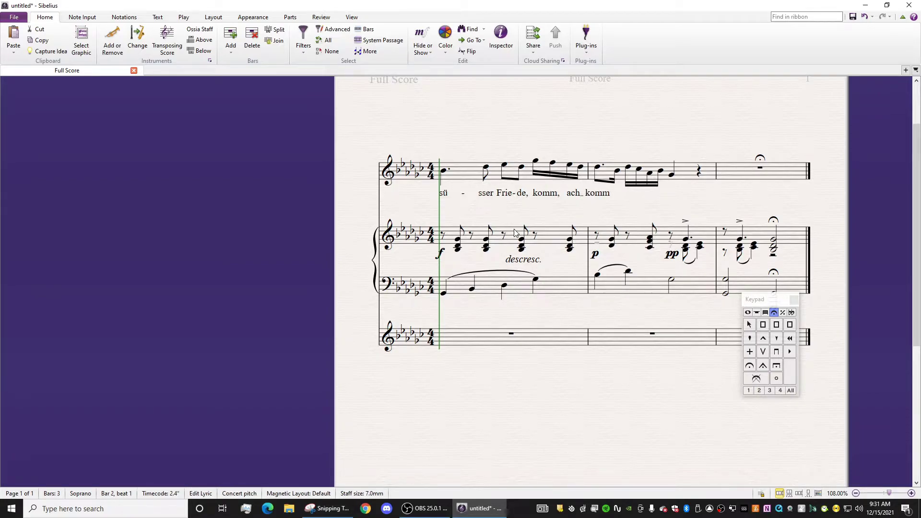
pyautogui.write("'")
pyautogui.press('space')
pyautogui.write('in')
pyautogui.press('space')
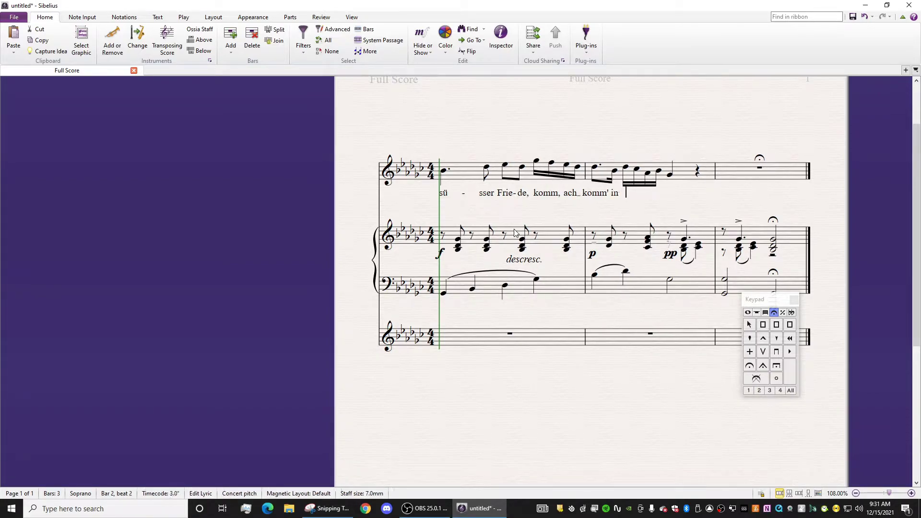
pyautogui.write('mei')
pyautogui.press('-')
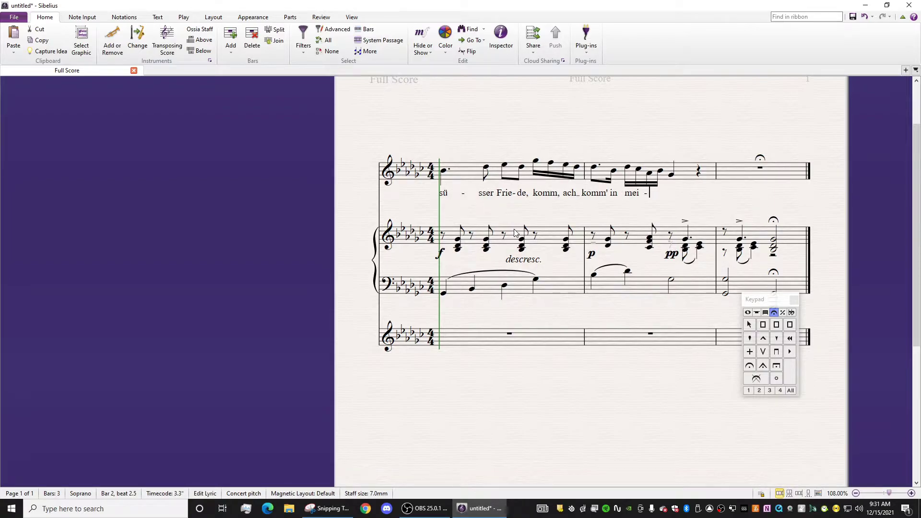
pyautogui.write('ne')
pyautogui.press('space')
pyautogui.write('B')
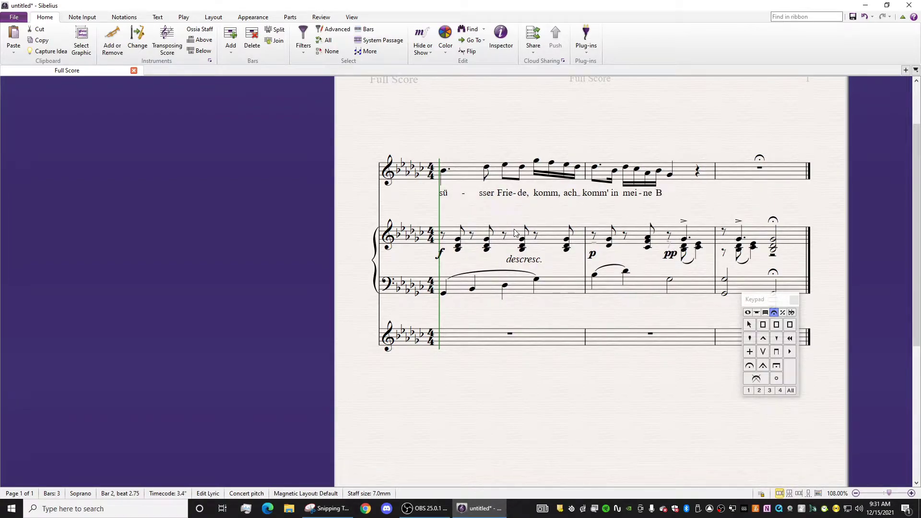
pyautogui.write('rust!')
pyautogui.press('Escape')
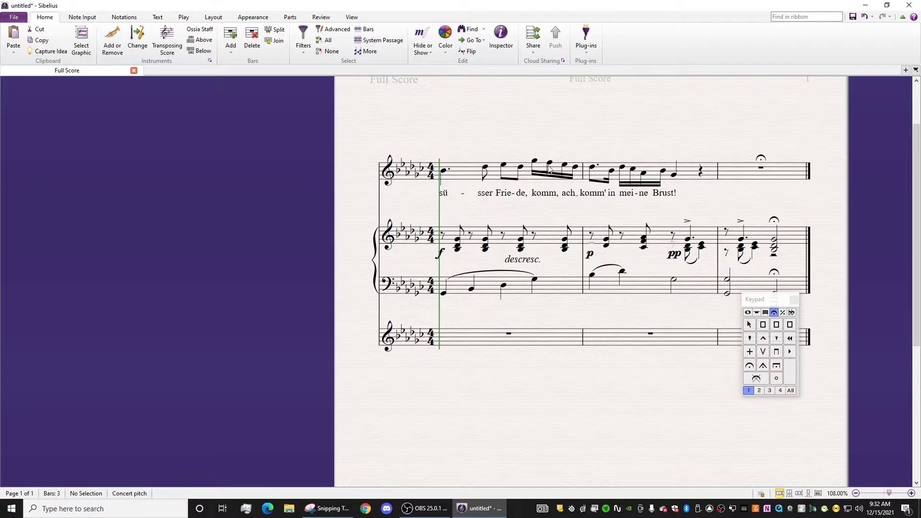
# Unbeam the soprano's two beat-3 eighth notes in bar 1 and split the beat-4 sixteenth notes into two beamed pairs
pyautogui.hotkey('alt', 'Tab')
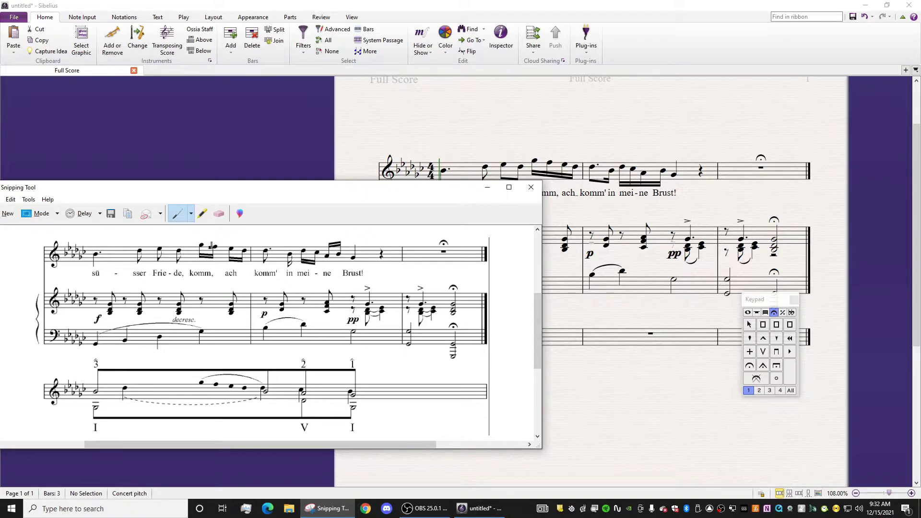
pyautogui.moveTo(282, 191); pyautogui.dragTo(0, 193)
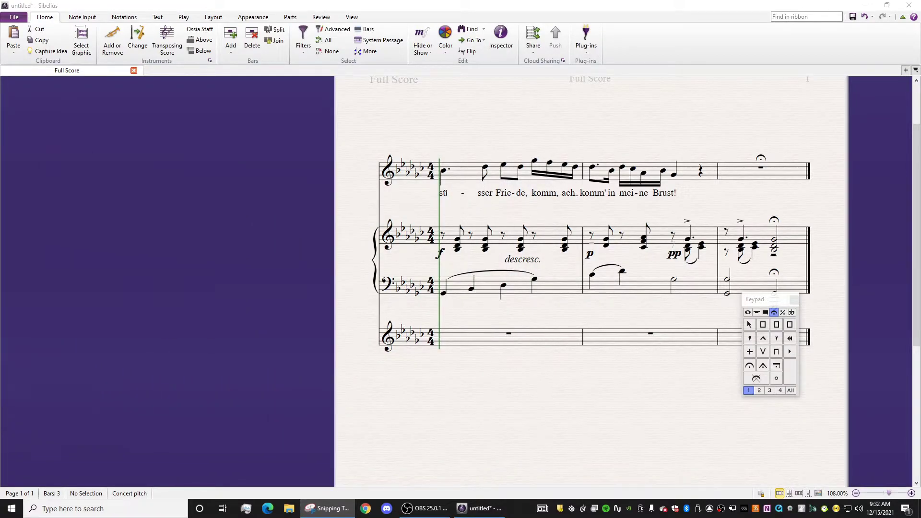
pyautogui.click(503, 164)
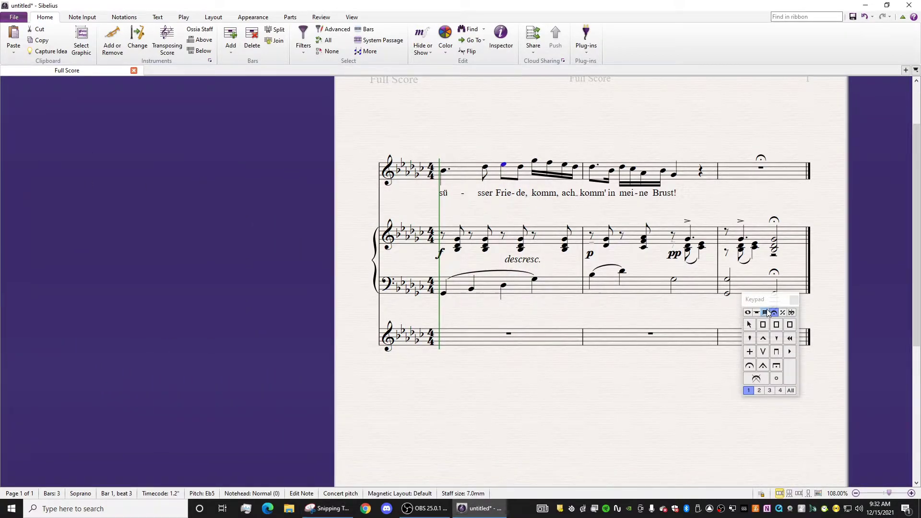
pyautogui.click(765, 313)
pyautogui.moveTo(758, 300); pyautogui.dragTo(753, 306)
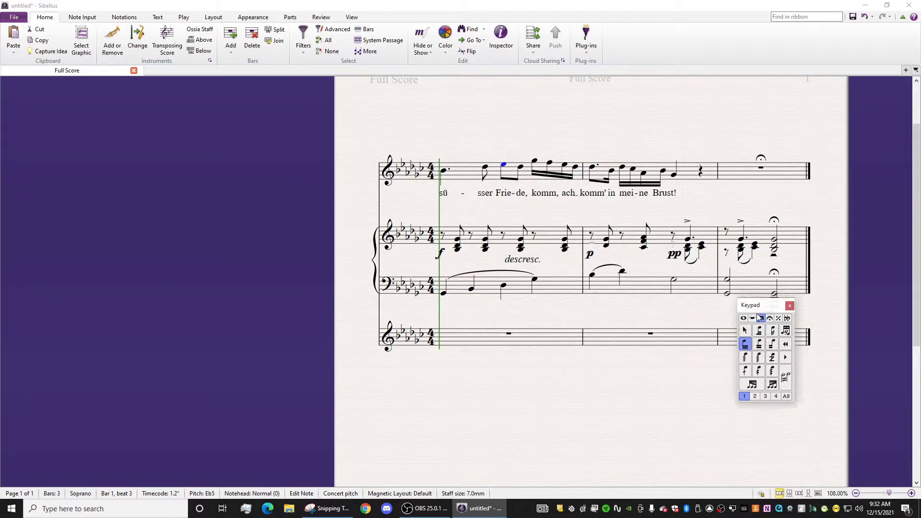
pyautogui.click(773, 332)
pyautogui.click(551, 164)
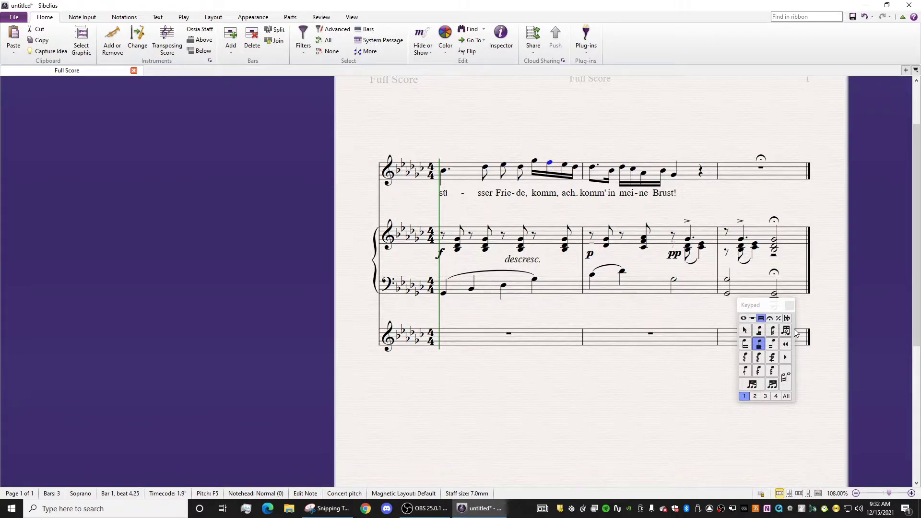
pyautogui.click(772, 344)
# In the soprano's bar 2, unbeam the dotted eighth and sixteenth on beat 1 and split the beat-2 sixteenths into two pairs
pyautogui.press('Right')
pyautogui.press('Right')
pyautogui.press('Right')
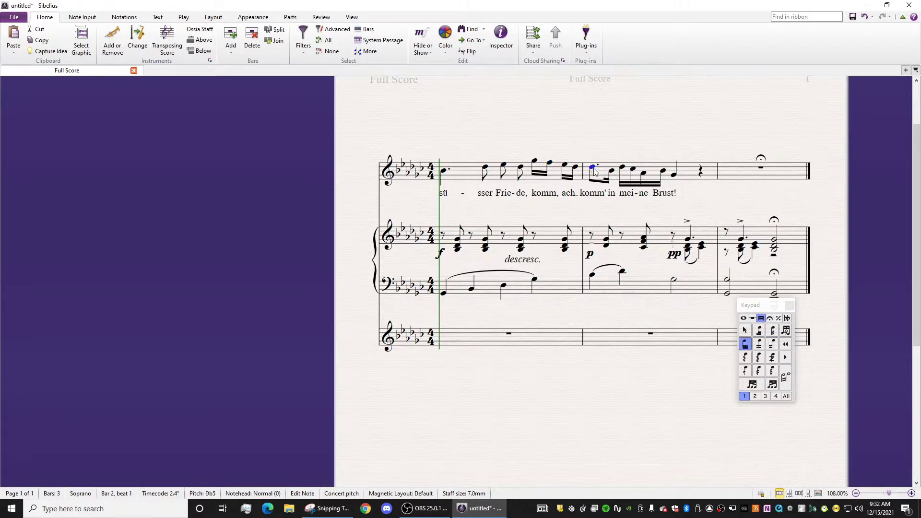
pyautogui.click(772, 330)
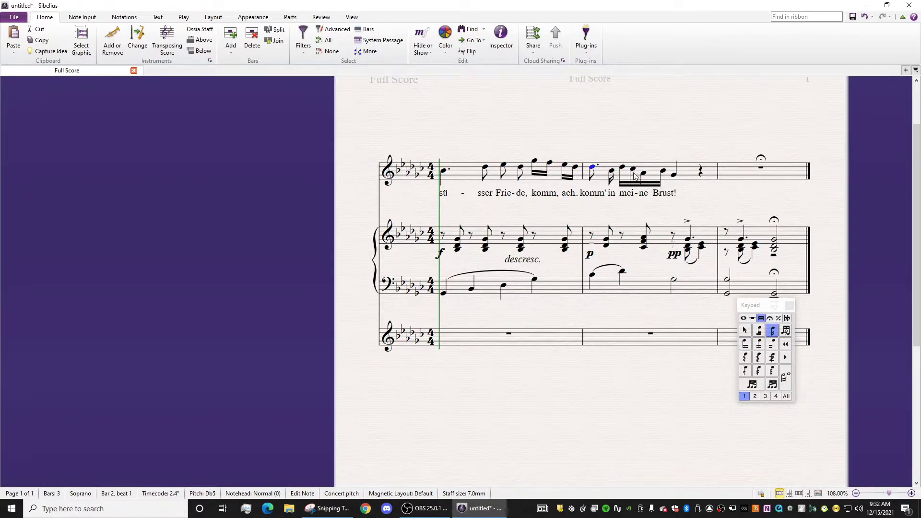
pyautogui.click(634, 171)
pyautogui.click(771, 346)
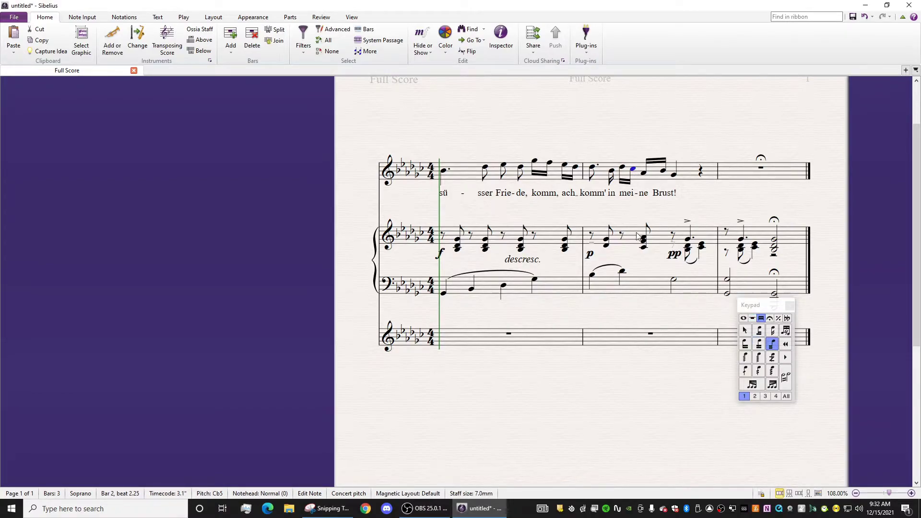
pyautogui.moveTo(606, 131); pyautogui.dragTo(610, 130)
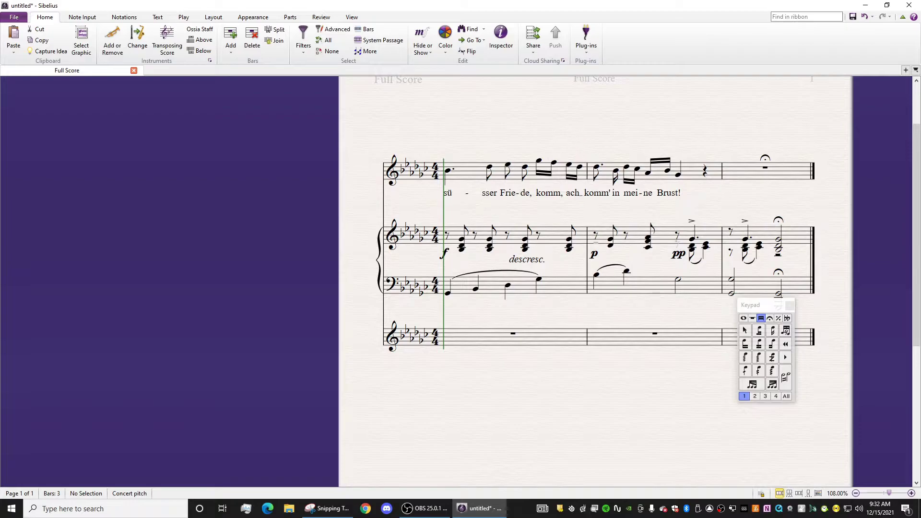
pyautogui.moveTo(0, 234); pyautogui.dragTo(210, 202)
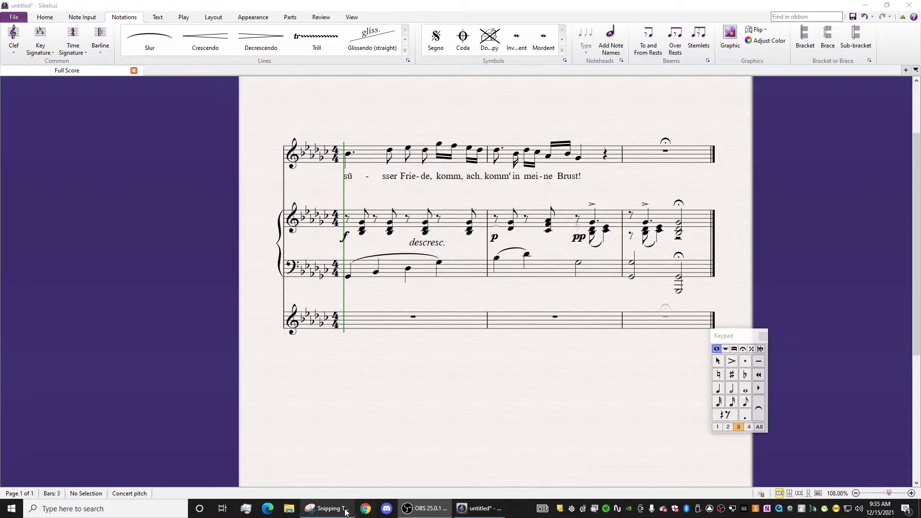
# Consult the reference image and add a system break at the end of bar 3
pyautogui.click(326, 509)
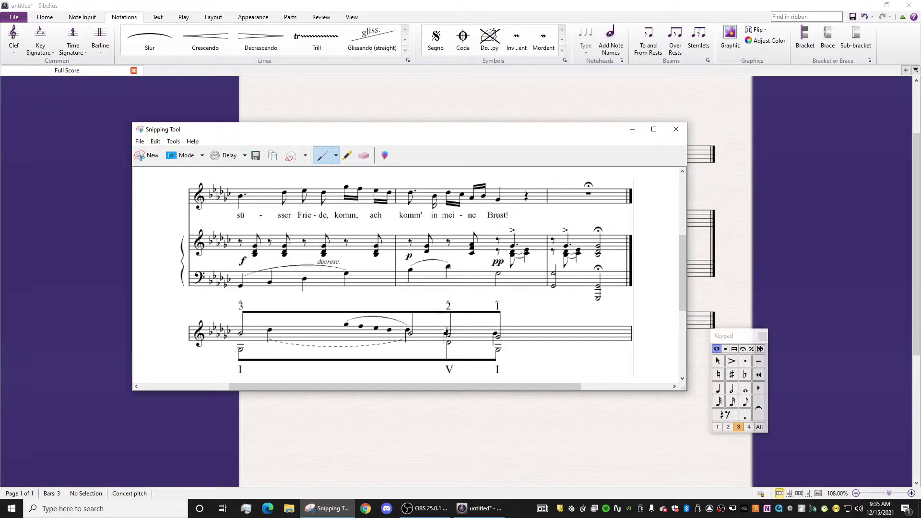
pyautogui.moveTo(544, 137); pyautogui.dragTo(0, 188)
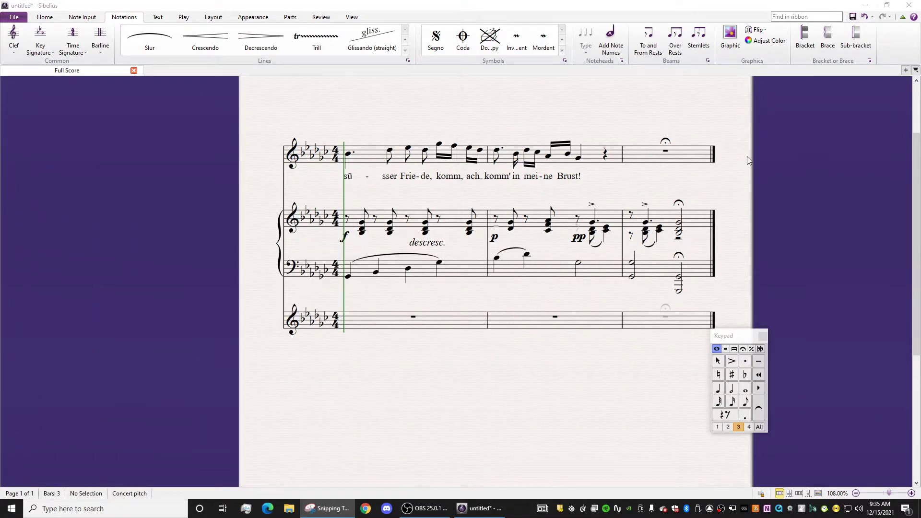
pyautogui.click(714, 153)
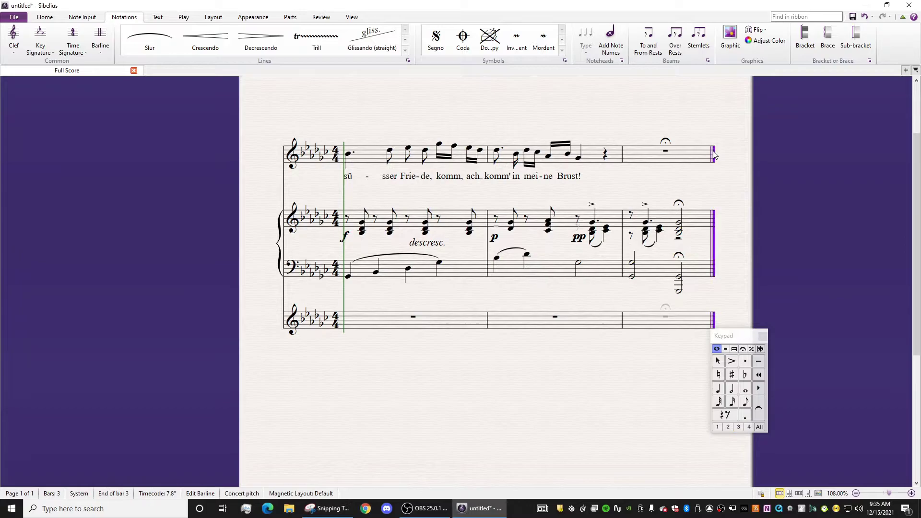
pyautogui.click(214, 19)
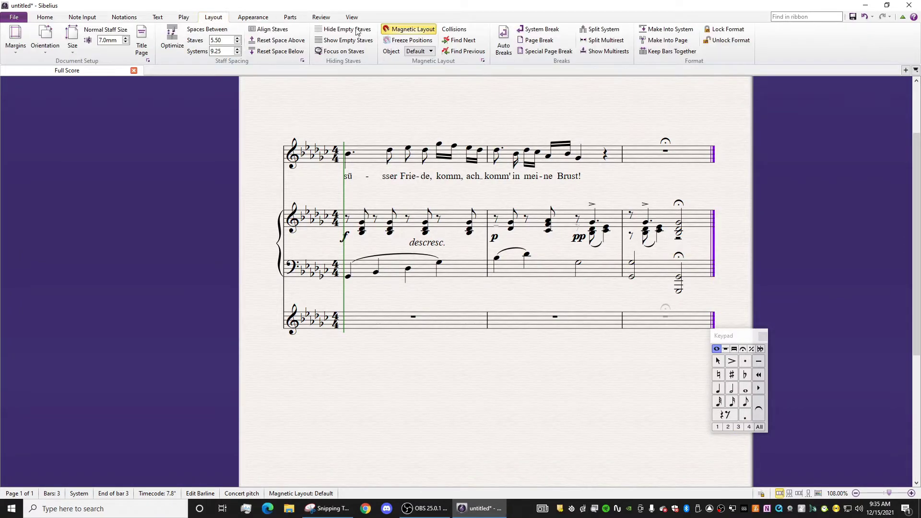
pyautogui.click(538, 33)
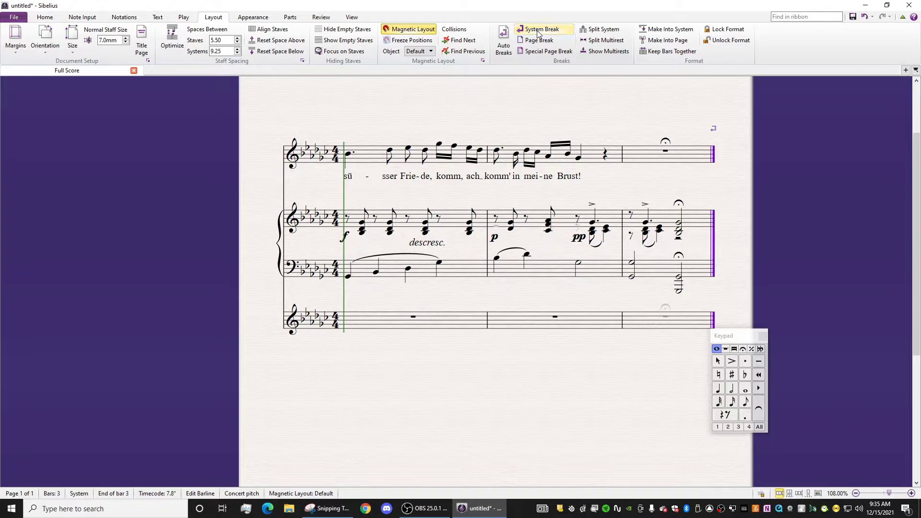
# Add one empty bar after bar 3 on the new system
pyautogui.click(687, 154)
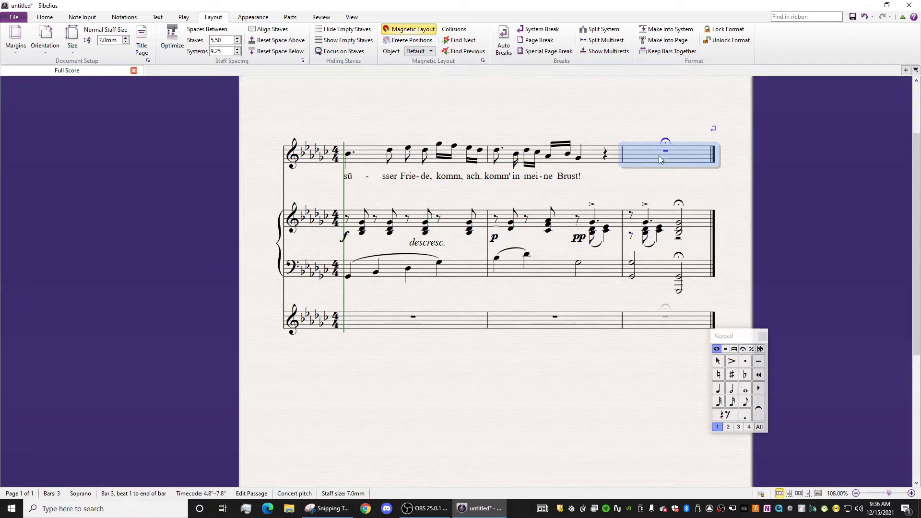
pyautogui.hotkey('ctrl', 'b')
pyautogui.moveTo(597, 374); pyautogui.dragTo(558, 204)
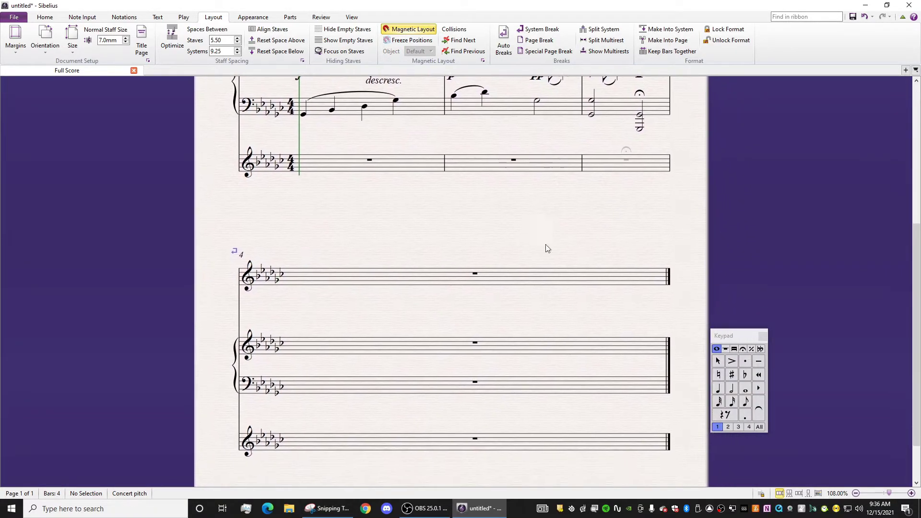
pyautogui.moveTo(489, 245)
pyautogui.mouseDown()
pyautogui.moveTo(496, 292)
pyautogui.moveTo(440, 335)
pyautogui.moveTo(475, 247)
pyautogui.mouseUp()
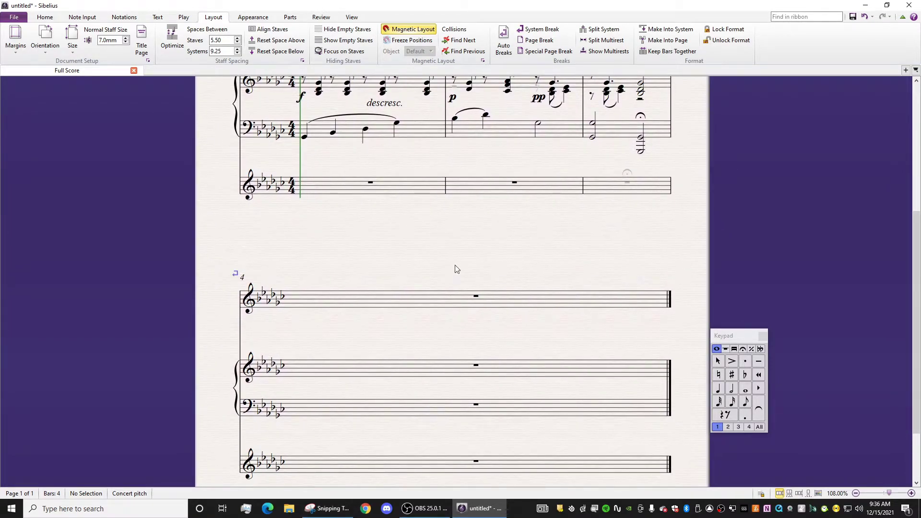
pyautogui.keyDown('ctrl'); pyautogui.click(456, 308); pyautogui.keyUp('ctrl')
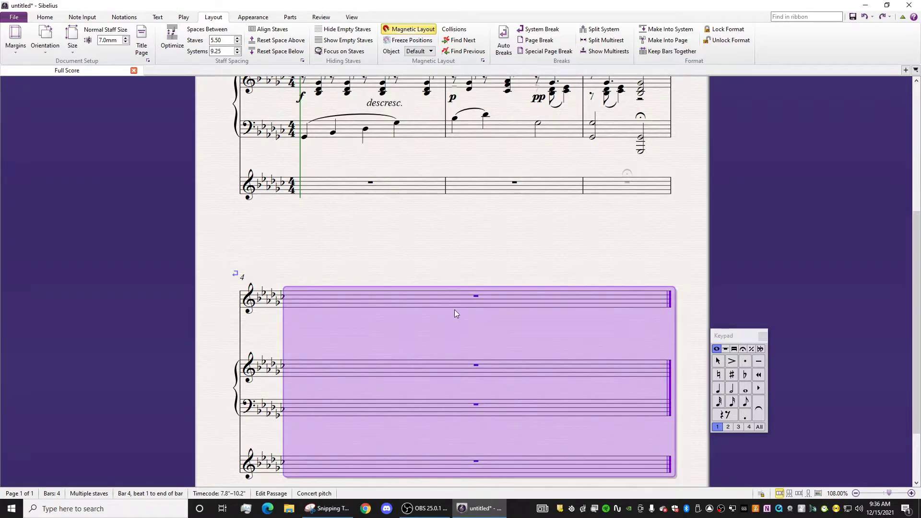
pyautogui.press('Delete')
pyautogui.click(560, 320)
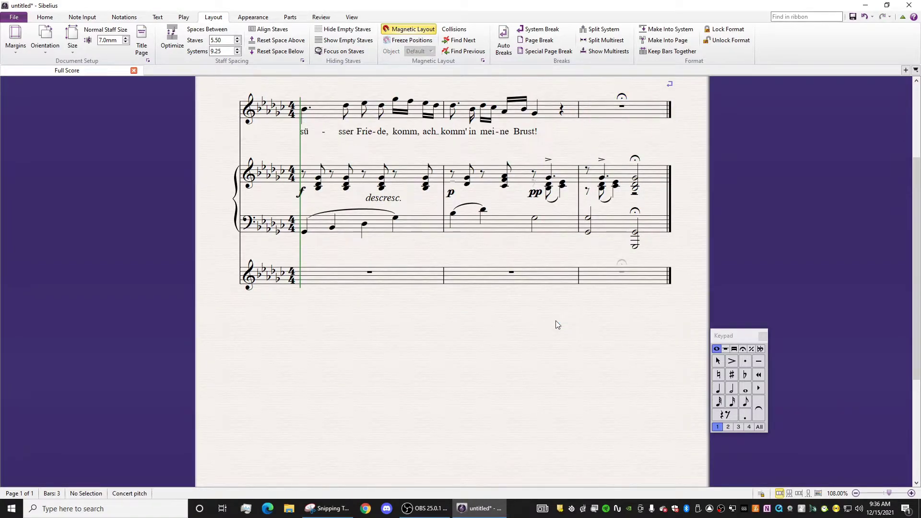
pyautogui.hotkey('ctrl', 'z')
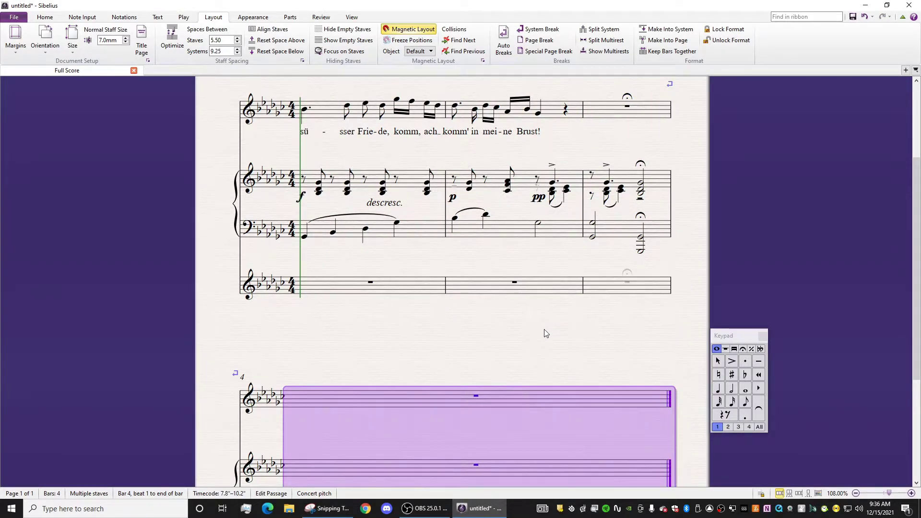
# Hide the empty soprano and piano staves in bar 4, leaving only the analytical treble staff
pyautogui.moveTo(545, 331); pyautogui.dragTo(541, 313)
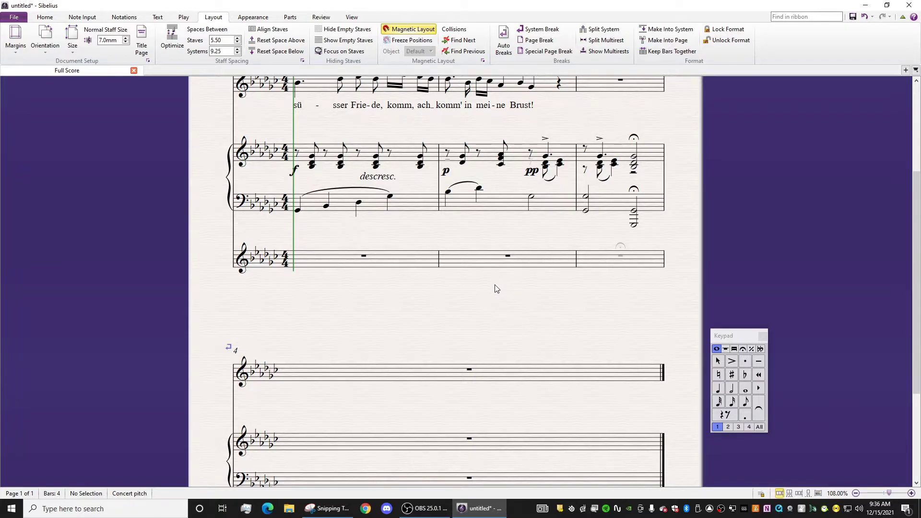
pyautogui.scroll(-4, 487, 283)
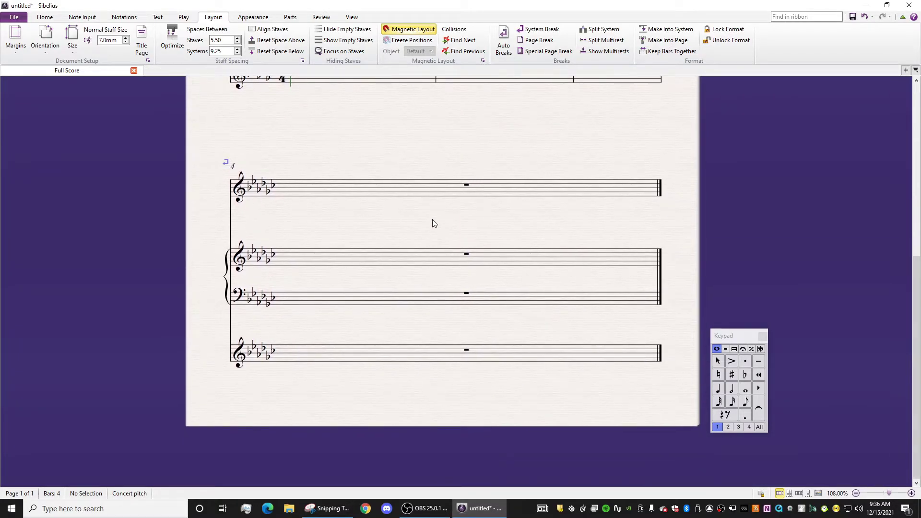
pyautogui.click(382, 355)
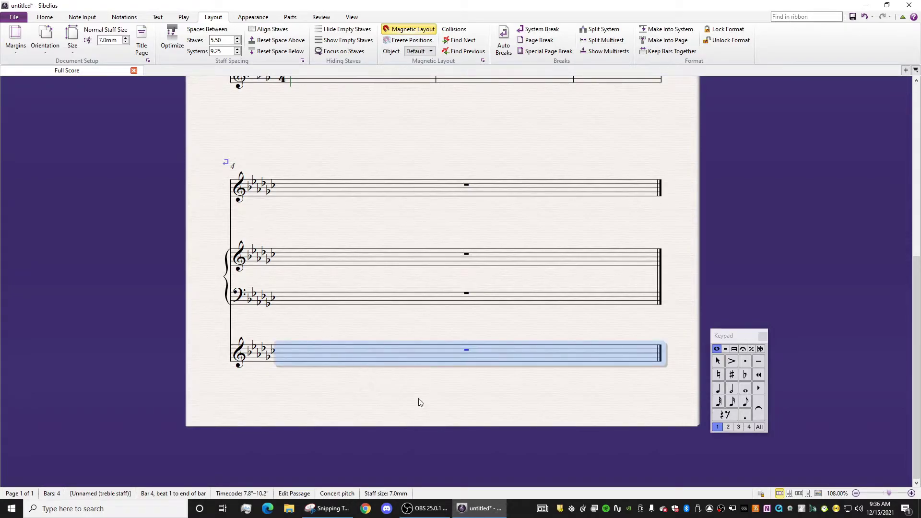
pyautogui.click(504, 194)
pyautogui.keyDown('shift'); pyautogui.click(499, 296); pyautogui.keyUp('shift')
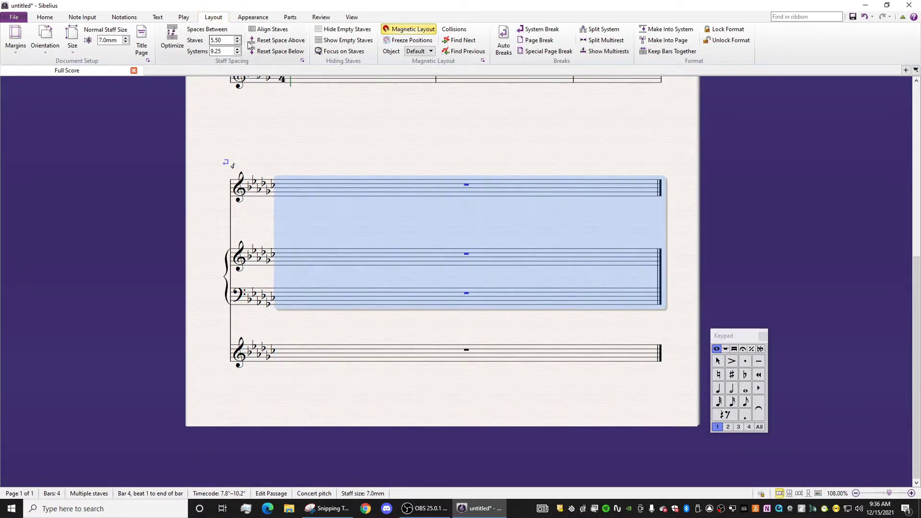
pyautogui.click(344, 30)
pyautogui.scroll(5, 464, 238)
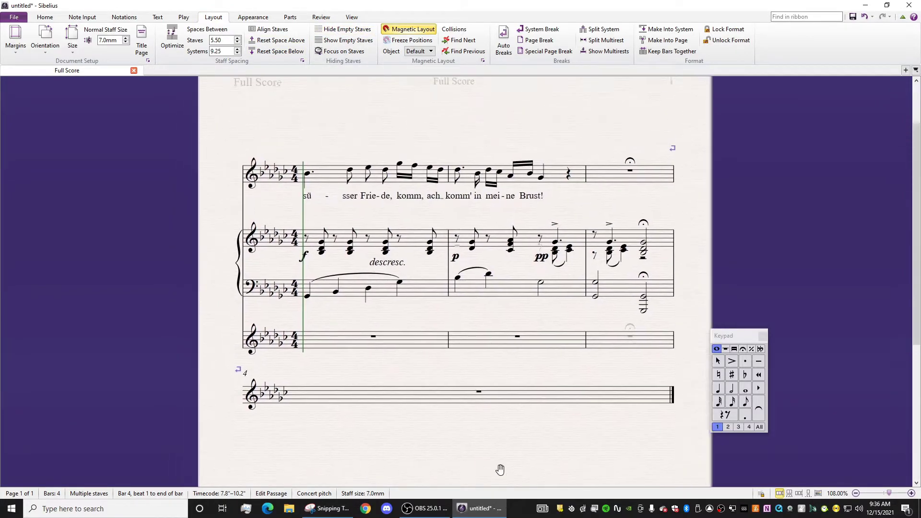
# Move the bar 4 treble staff farther down from the system above
pyautogui.moveTo(510, 399); pyautogui.dragTo(519, 448)
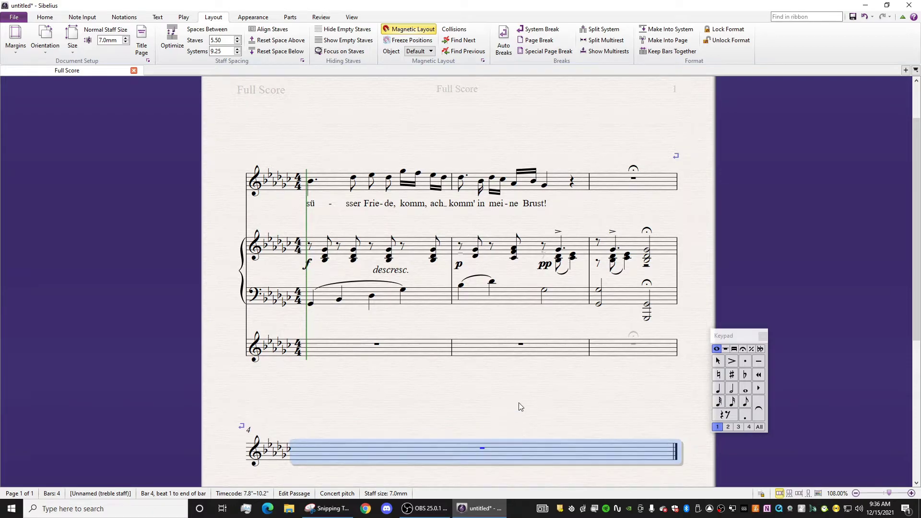
pyautogui.moveTo(532, 373); pyautogui.dragTo(520, 274)
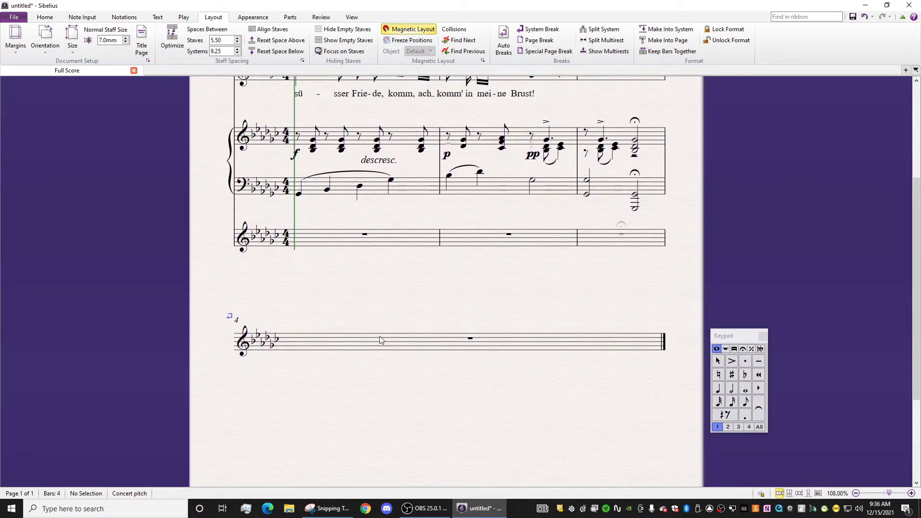
pyautogui.moveTo(452, 274); pyautogui.dragTo(457, 301)
pyautogui.click(442, 370)
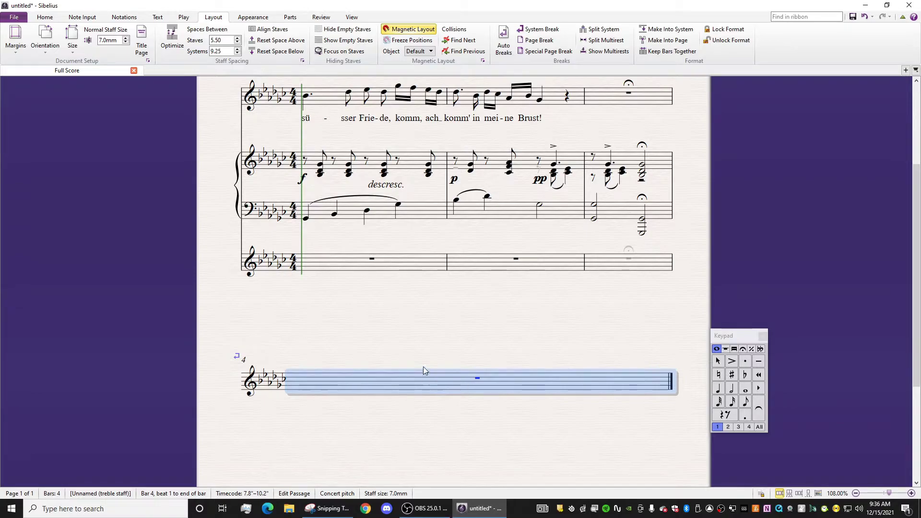
# Hide the empty analytical treble staff in bars 1–3 and move the bar 4 staff up closer to the piano
pyautogui.click(408, 261)
pyautogui.keyDown('shift'); pyautogui.click(609, 255); pyautogui.keyUp('shift')
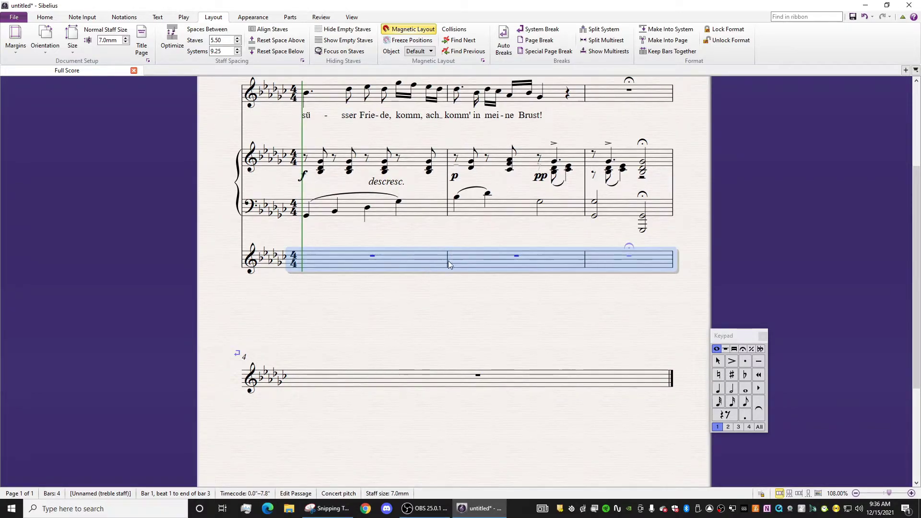
pyautogui.click(342, 30)
pyautogui.click(429, 273)
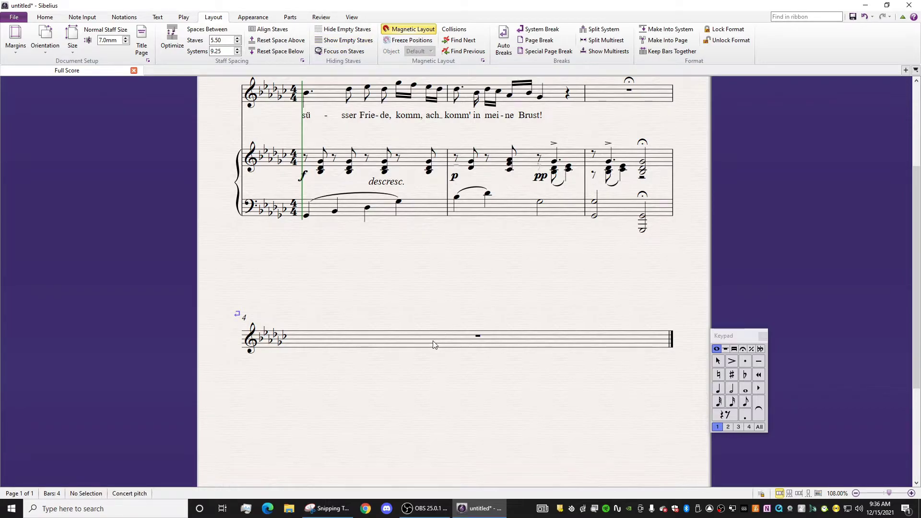
pyautogui.moveTo(434, 340)
pyautogui.mouseDown()
pyautogui.moveTo(433, 281)
pyautogui.moveTo(436, 333)
pyautogui.mouseUp()
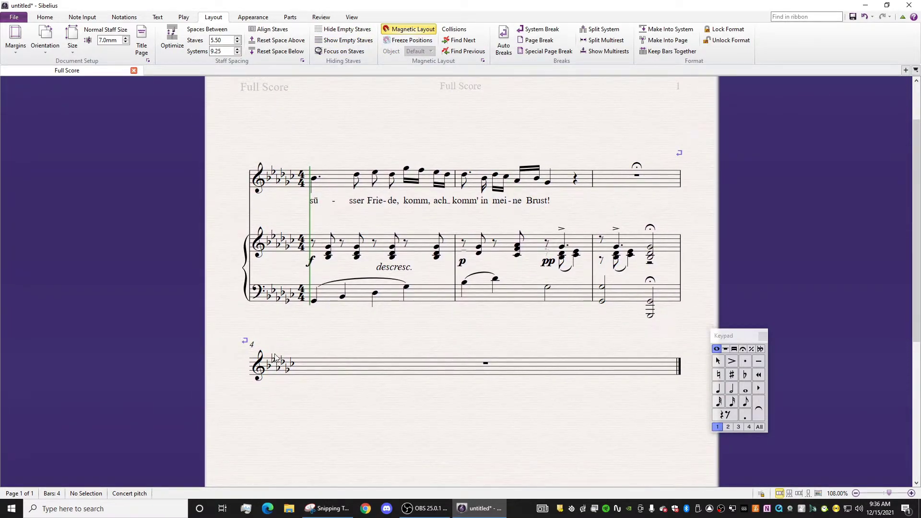
# Hide the bar number at the start of the bar 4 system
pyautogui.click(252, 345)
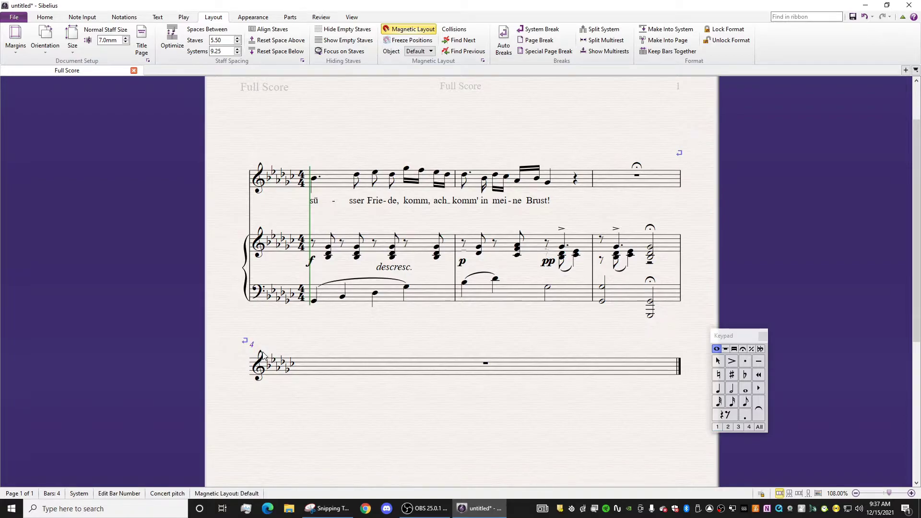
pyautogui.click(397, 334)
pyautogui.moveTo(417, 335); pyautogui.dragTo(396, 319)
# Try applying a custom 12/4 time signature to bar 4 of the analytical treble staff
pyautogui.click(424, 355)
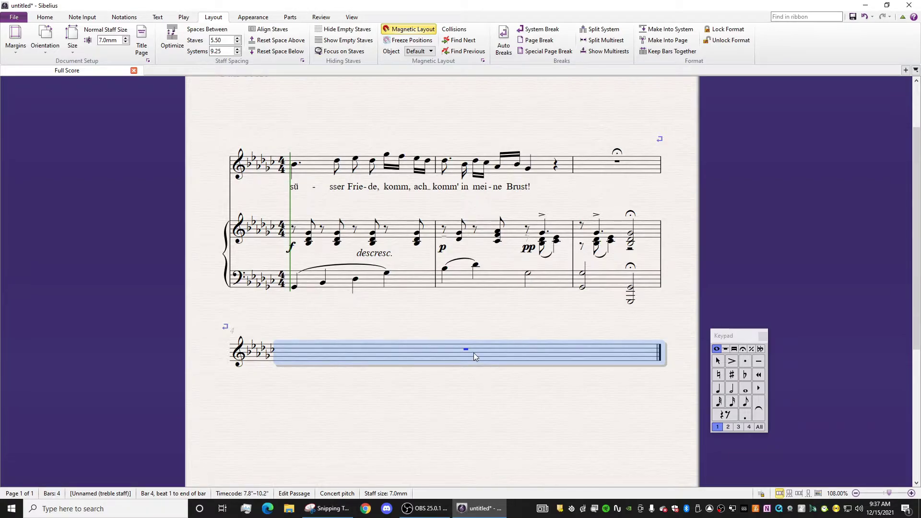
pyautogui.press('t')
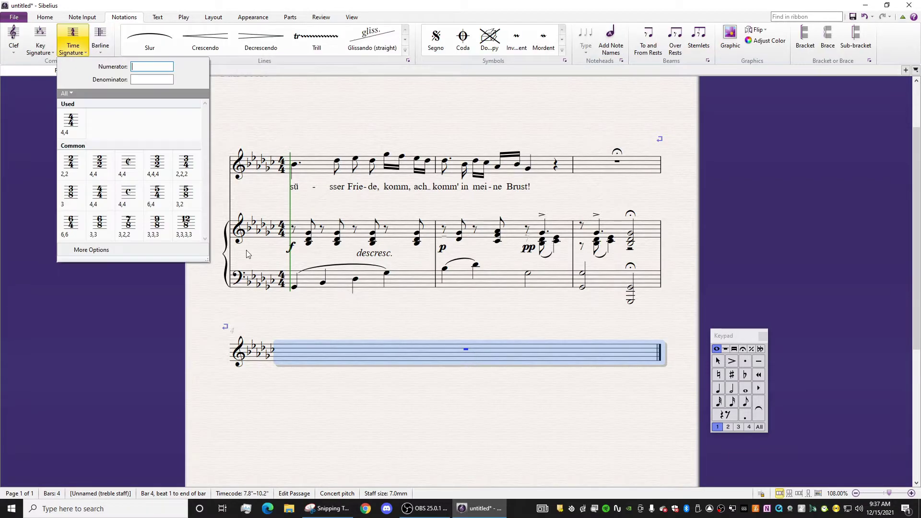
pyautogui.click(96, 251)
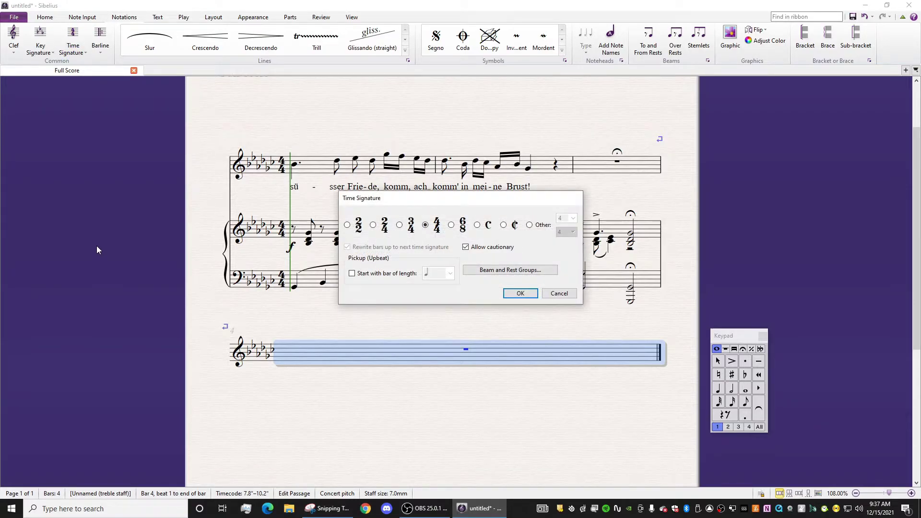
pyautogui.click(530, 225)
pyautogui.write('12')
pyautogui.click(516, 293)
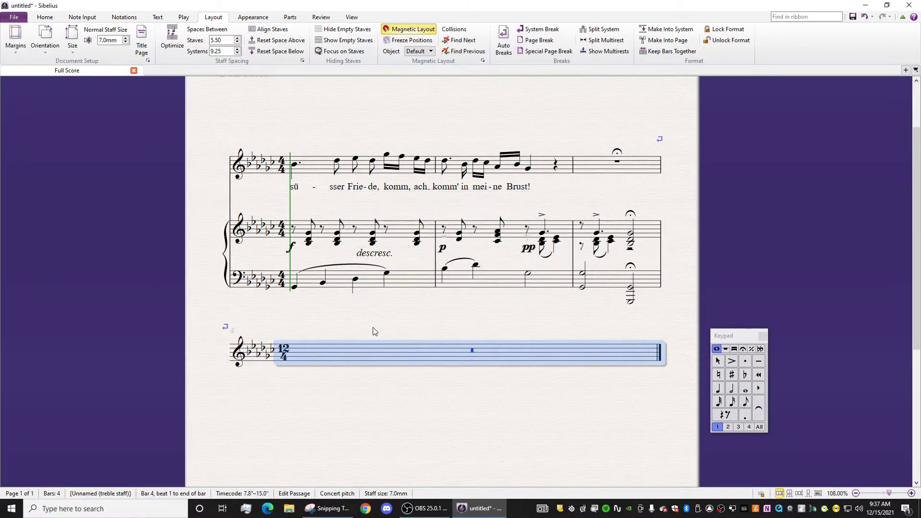
# Undo the 12/4 time signature in bar 4 and try it again with the cautionary time signature allowed
pyautogui.hotkey('ctrl', 'z')
pyautogui.press('t')
pyautogui.click(96, 252)
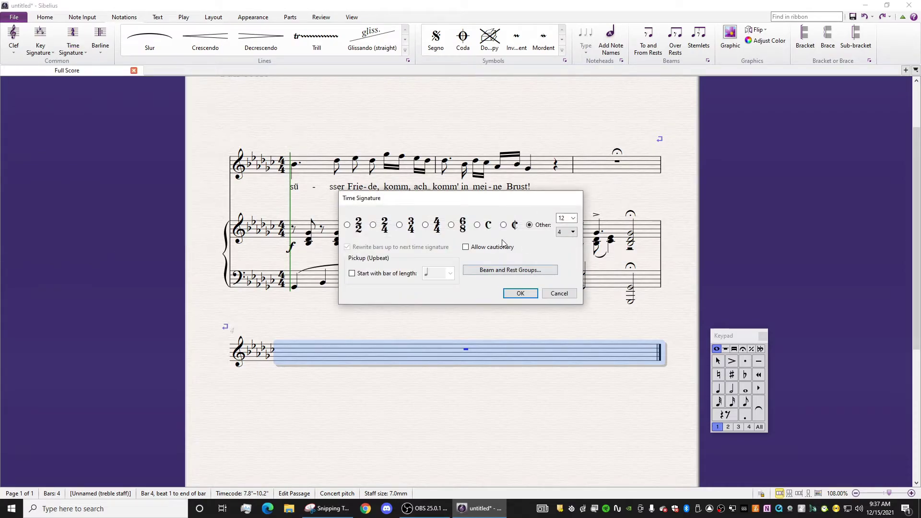
pyautogui.click(466, 247)
pyautogui.click(519, 293)
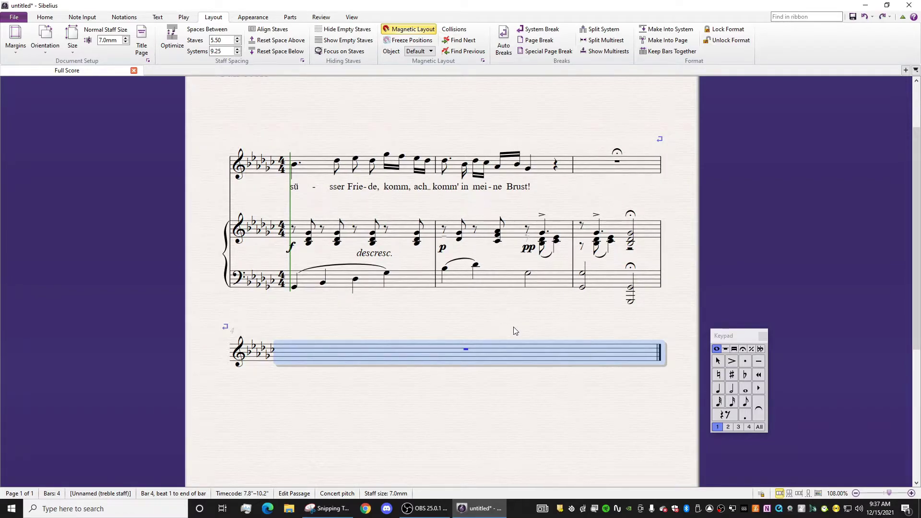
# Apply a 12/4 time signature to bar 4 without a cautionary at the end of bar 3
pyautogui.press('t')
pyautogui.click(140, 250)
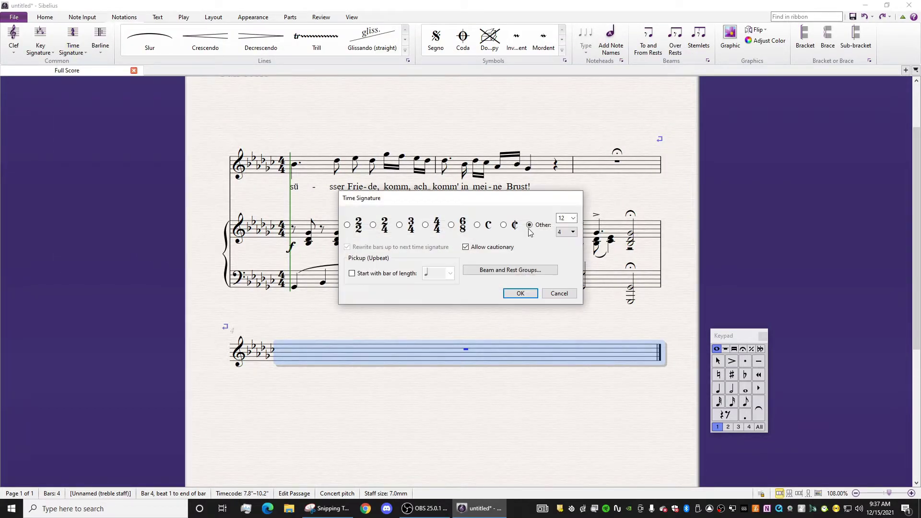
pyautogui.click(521, 294)
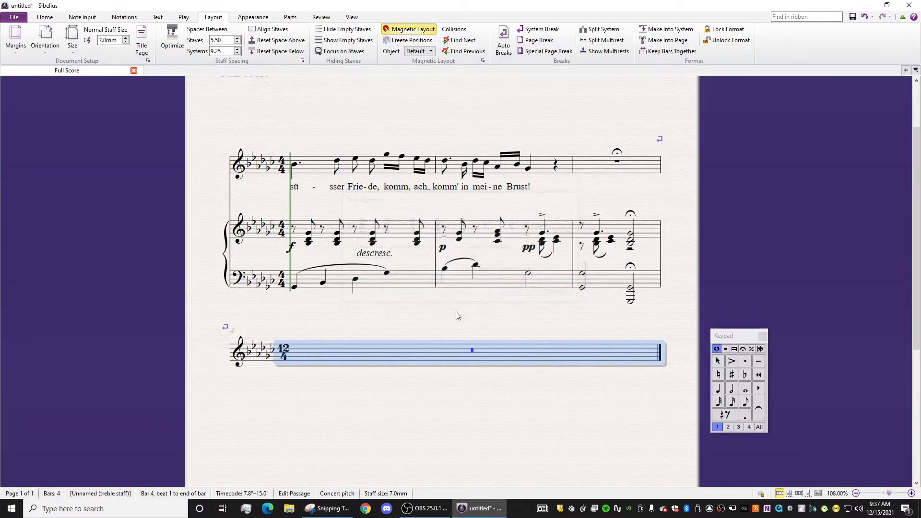
# Hide the 12/4 time signature at the start of bar 4
pyautogui.click(291, 363)
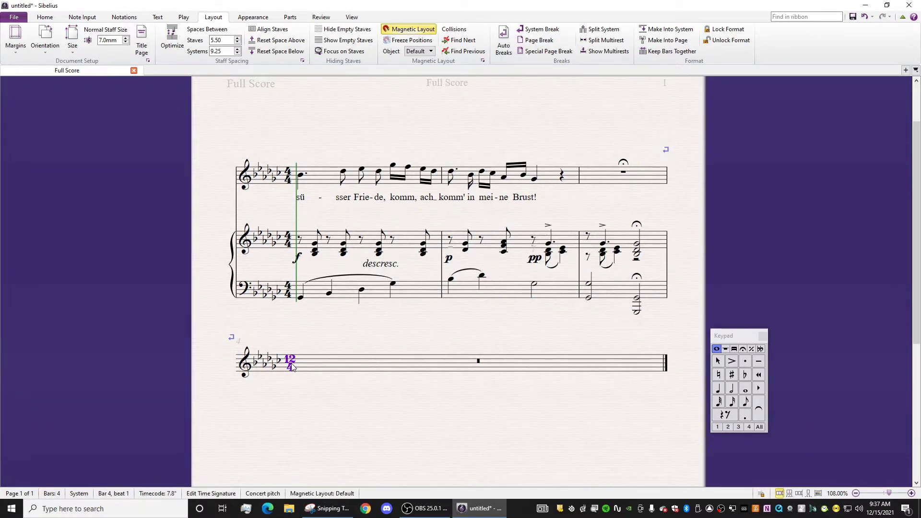
pyautogui.hotkey('ctrl', 'shift', 'h')
pyautogui.click(377, 399)
pyautogui.click(447, 369)
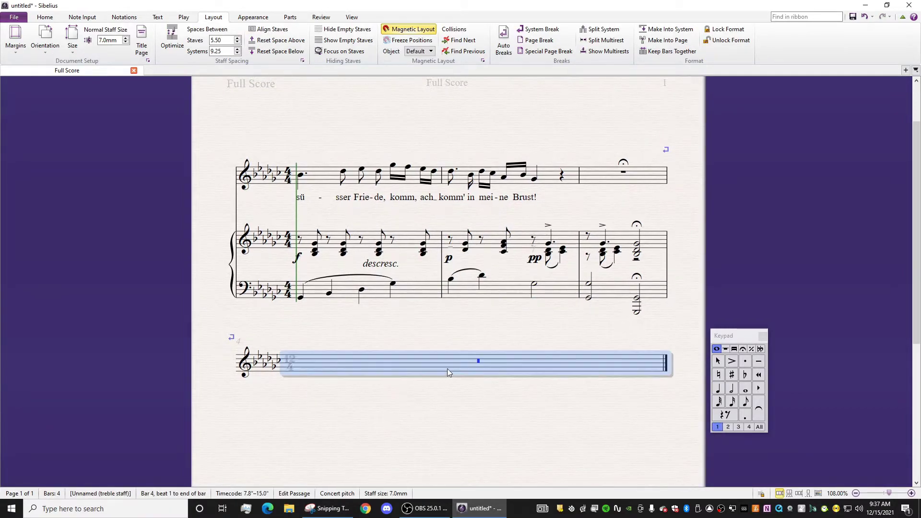
pyautogui.click(393, 323)
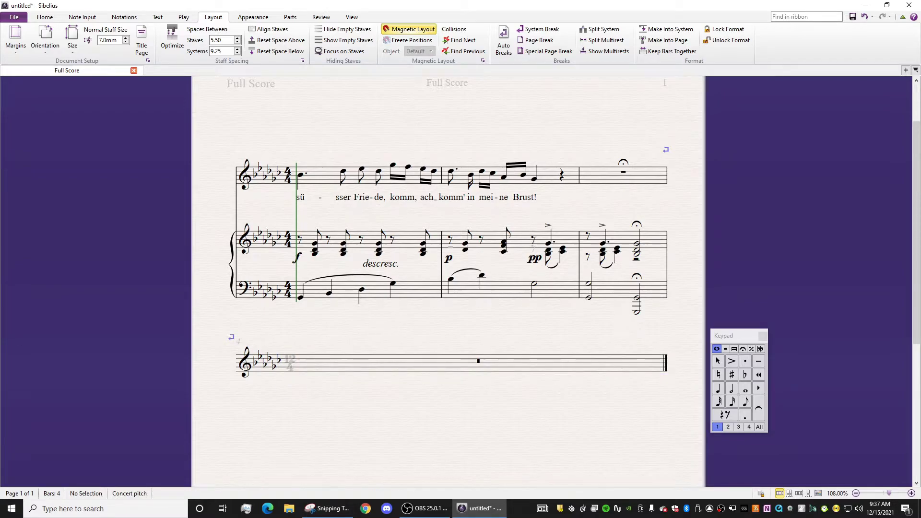
# Following the reference image, enter voice 3 half notes Gb3, Db4 and Gb3 on beats 1, 6 and 8 of bar 4
pyautogui.hotkey('alt', 'Tab')
pyautogui.moveTo(395, 109); pyautogui.dragTo(471, 70)
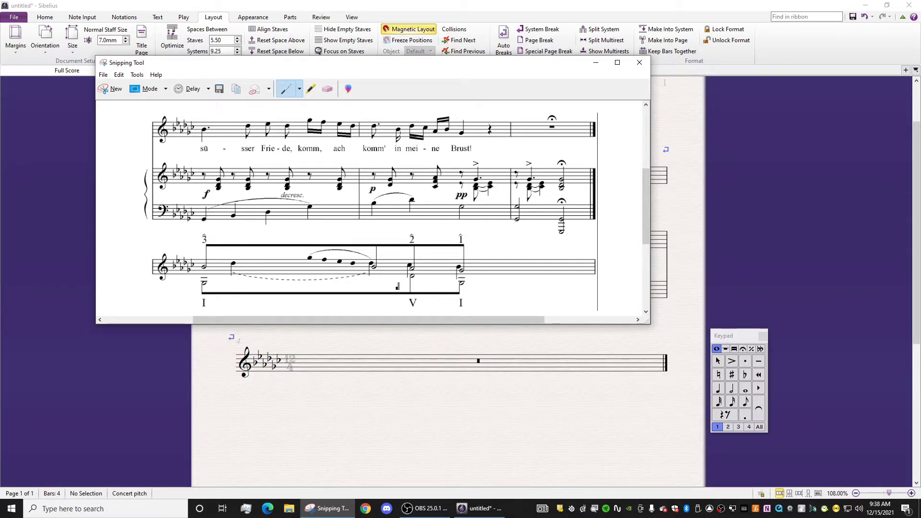
pyautogui.moveTo(342, 63); pyautogui.dragTo(0, 101)
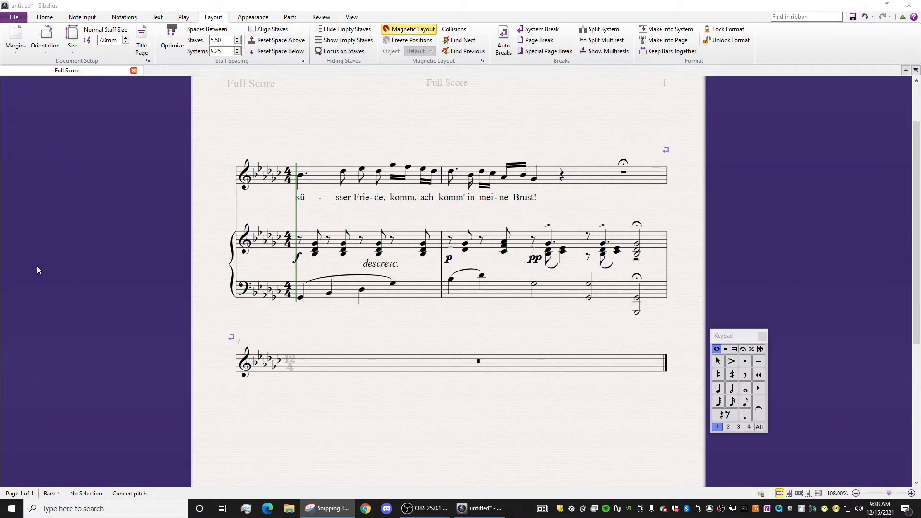
pyautogui.click(396, 399)
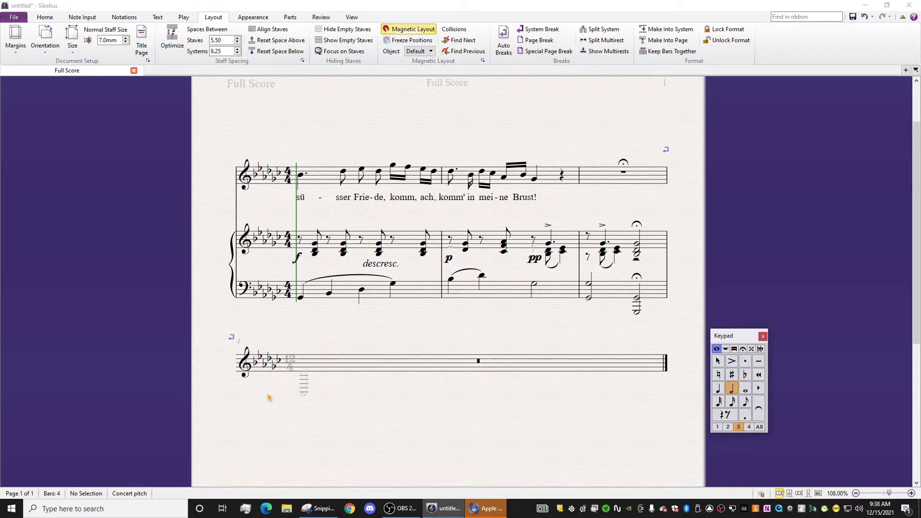
pyautogui.click(290, 382)
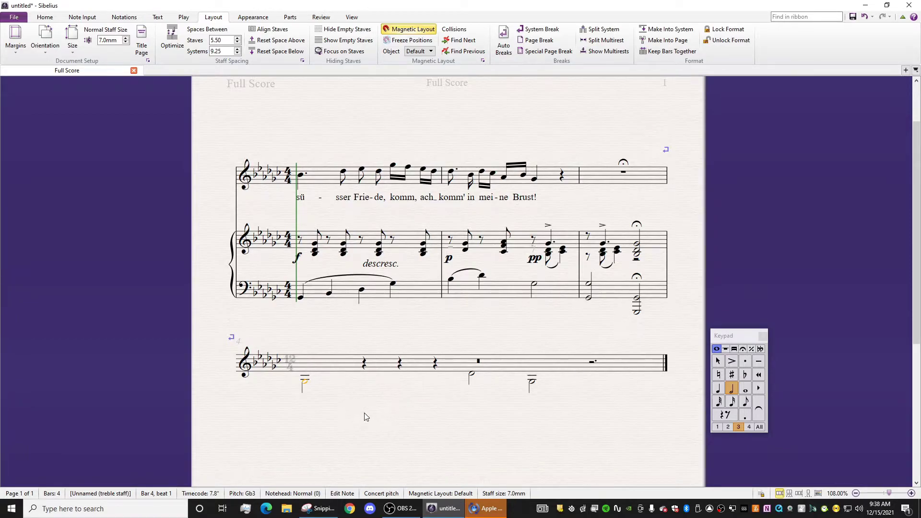
pyautogui.press('Escape')
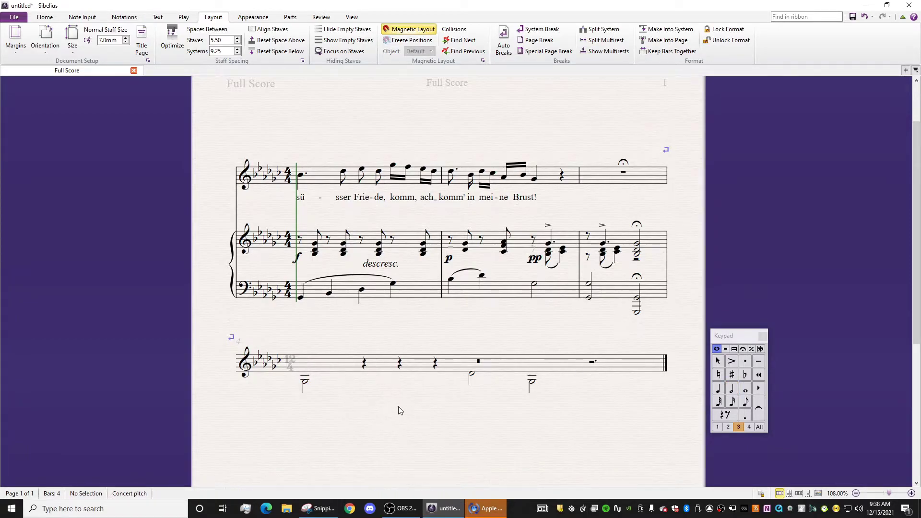
pyautogui.click(471, 388)
pyautogui.press('Escape')
# Following the reference image, enter voice 1 half notes Bb4, Bb4, Ab4 and Gb4 on beats 1, 4, 6 and 8 of bar 4
pyautogui.hotkey('alt', 'Tab')
pyautogui.moveTo(520, 136); pyautogui.dragTo(498, 128)
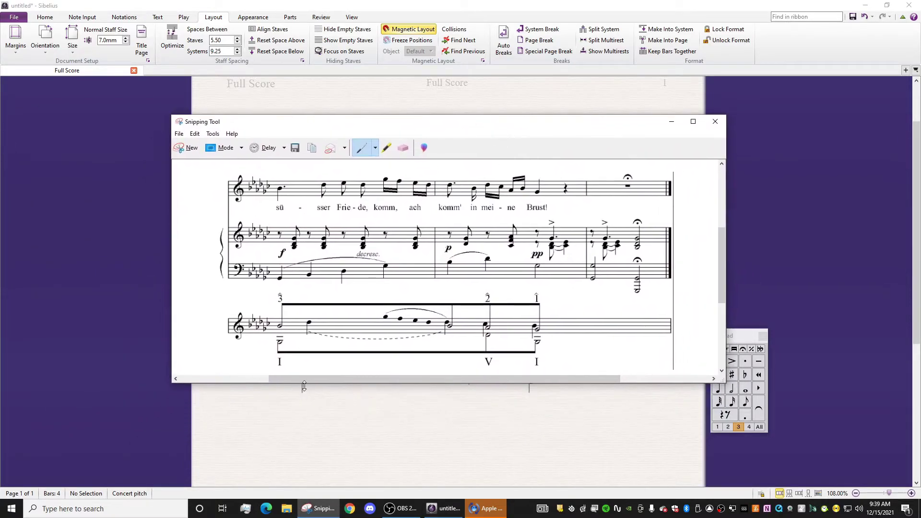
pyautogui.moveTo(394, 129); pyautogui.dragTo(0, 109)
pyautogui.click(370, 390)
pyautogui.press('4')
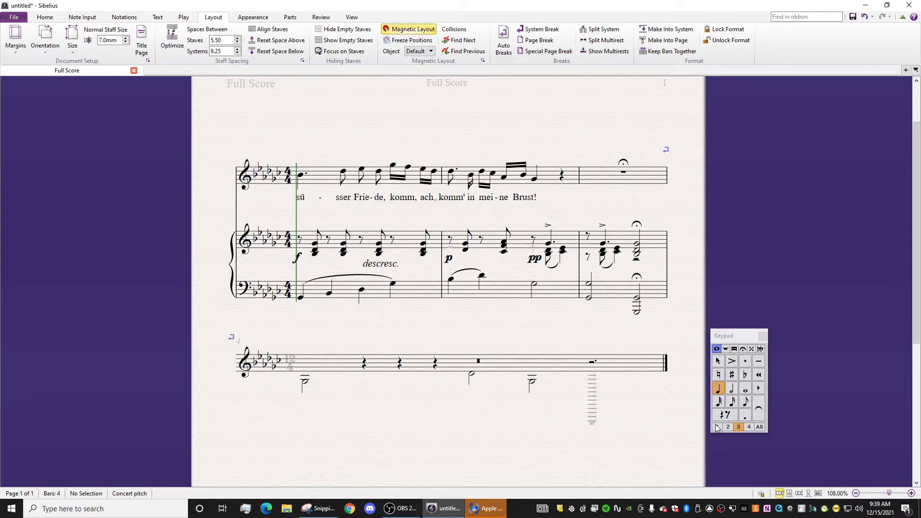
pyautogui.click(717, 428)
pyautogui.click(737, 387)
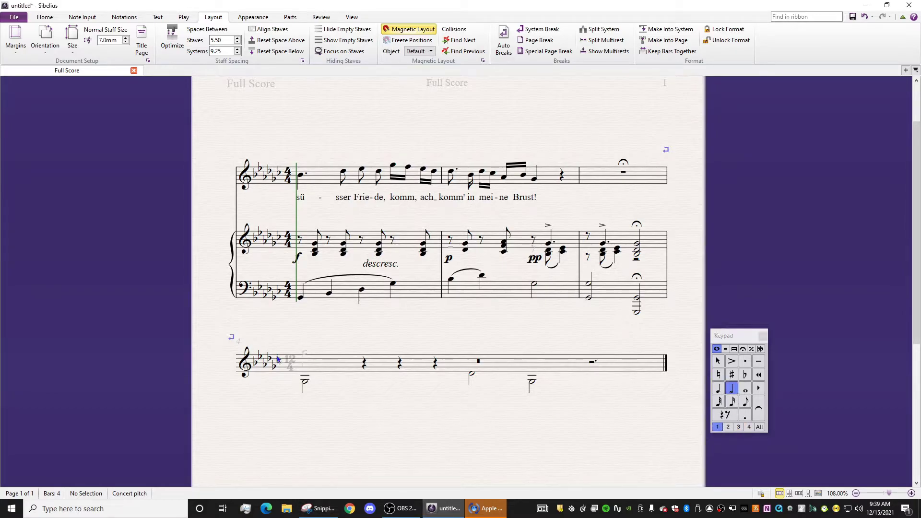
pyautogui.click(307, 366)
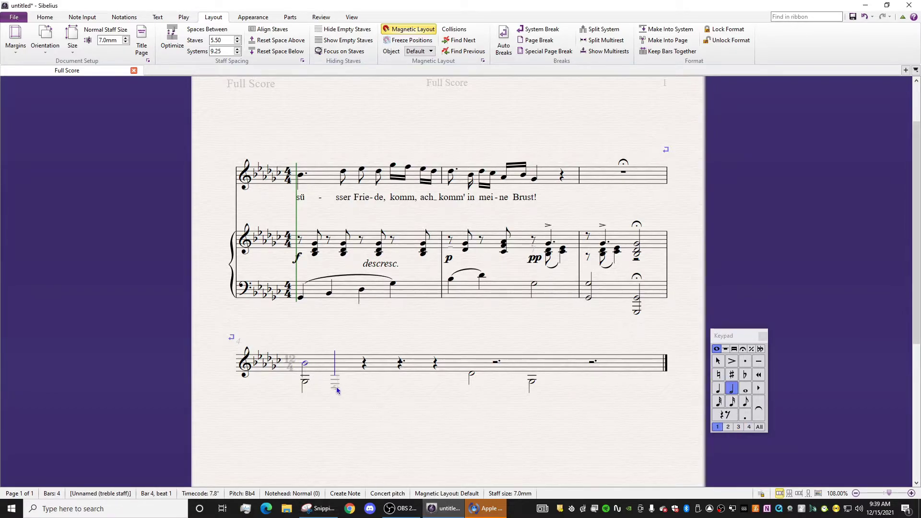
pyautogui.press('Escape')
pyautogui.press('Escape')
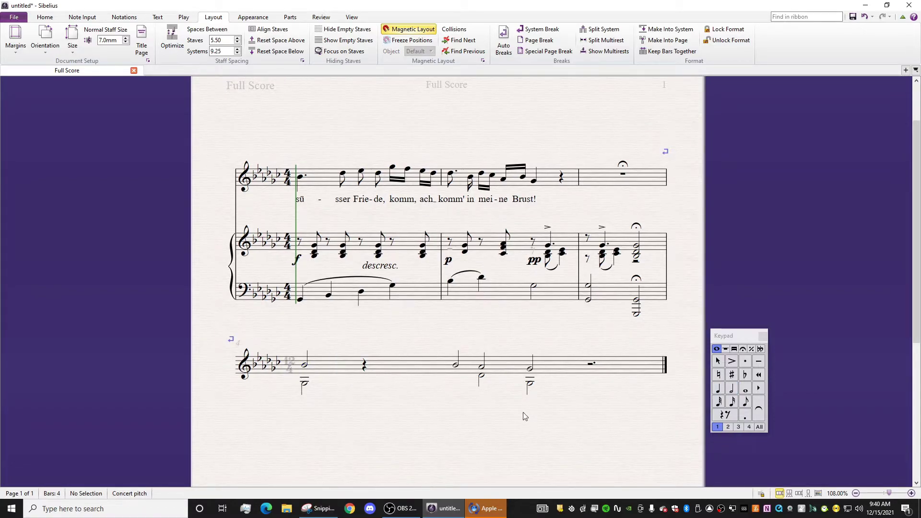
# Enter a voice 2 quarter note Db5 on beat 2 of bar 4
pyautogui.click(719, 388)
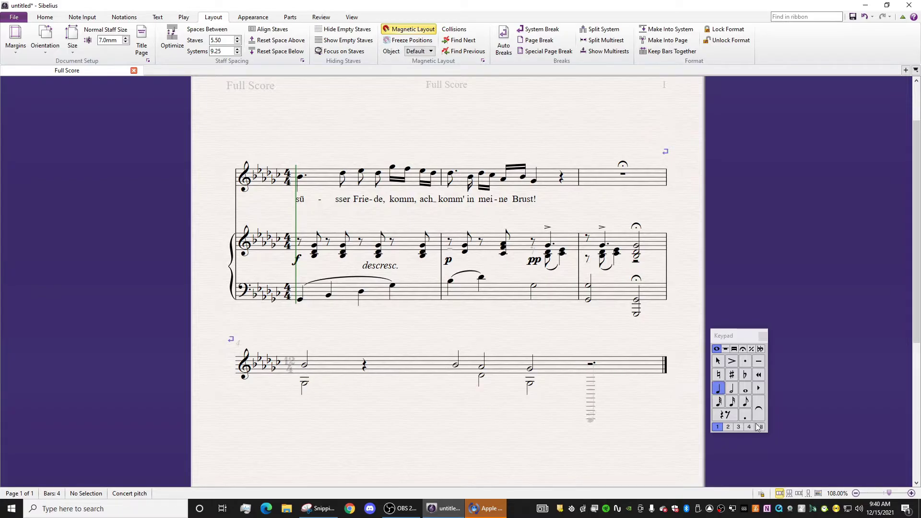
pyautogui.click(727, 426)
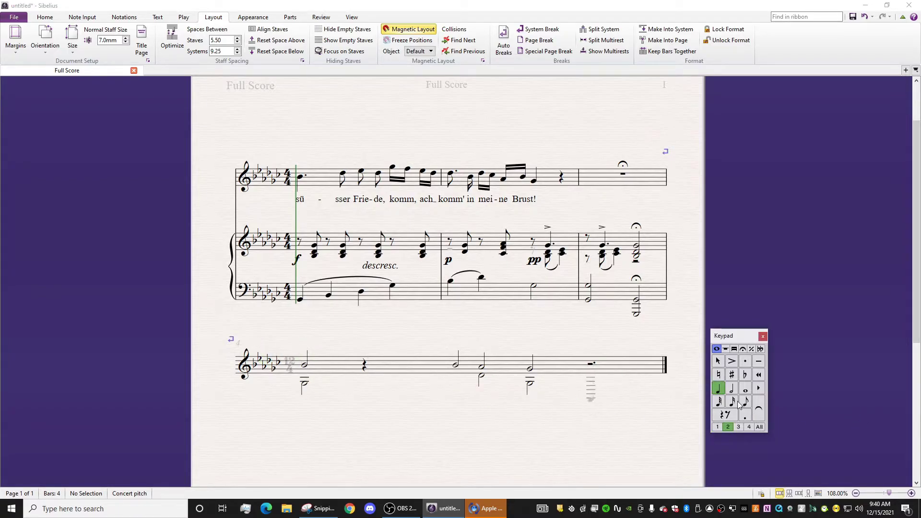
pyautogui.click(342, 359)
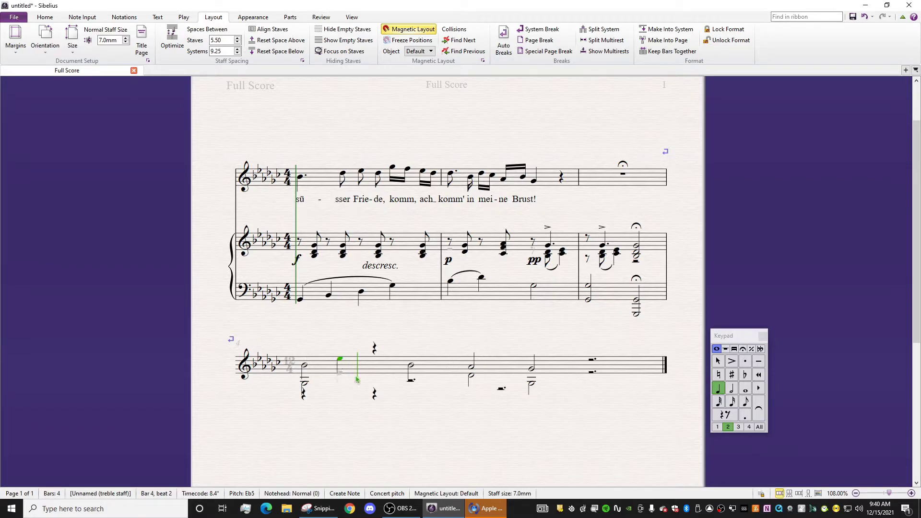
pyautogui.press('Down')
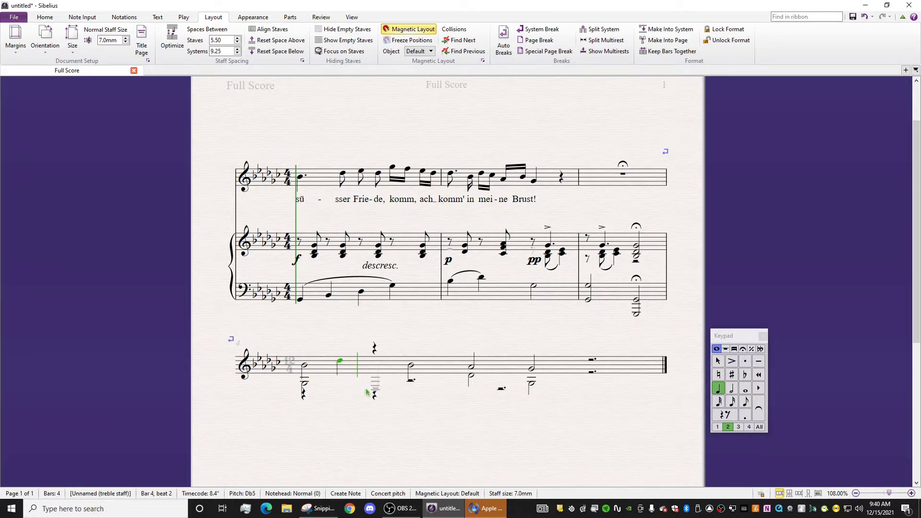
# Enter four voice 2 sixteenth notes, Gb5, F5, Eb5 and Db5, on beat 3 of bar 4
pyautogui.click(735, 403)
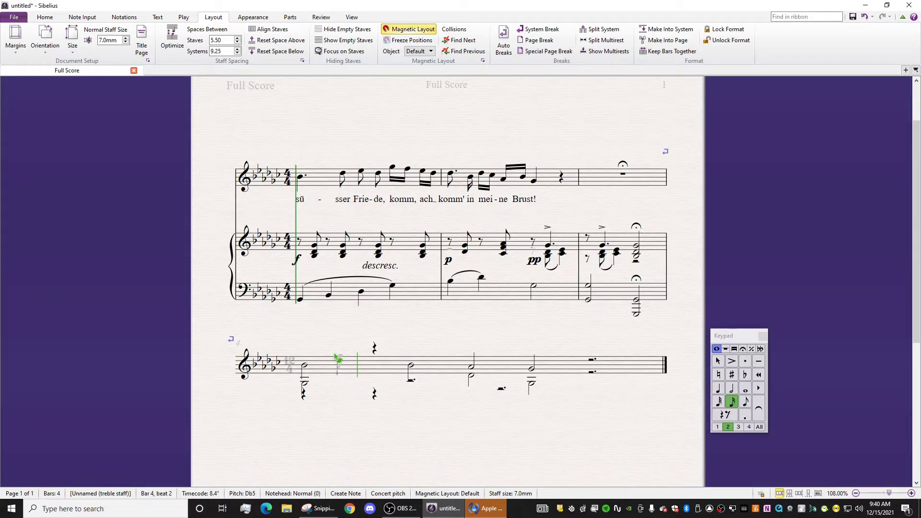
pyautogui.click(377, 357)
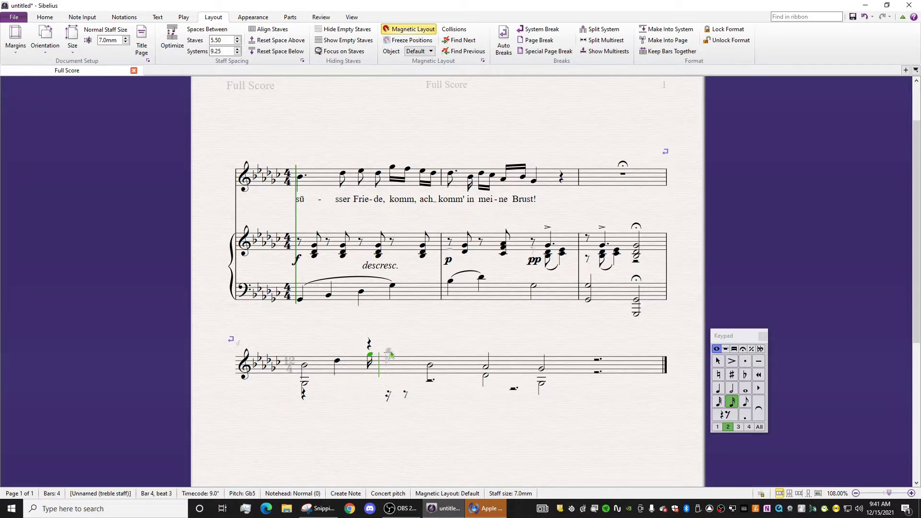
pyautogui.click(391, 354)
pyautogui.click(404, 358)
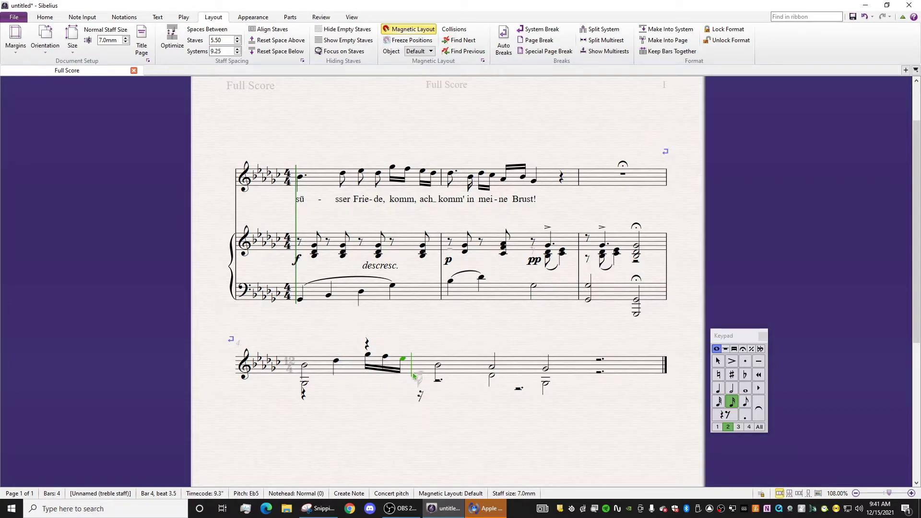
pyautogui.click(421, 360)
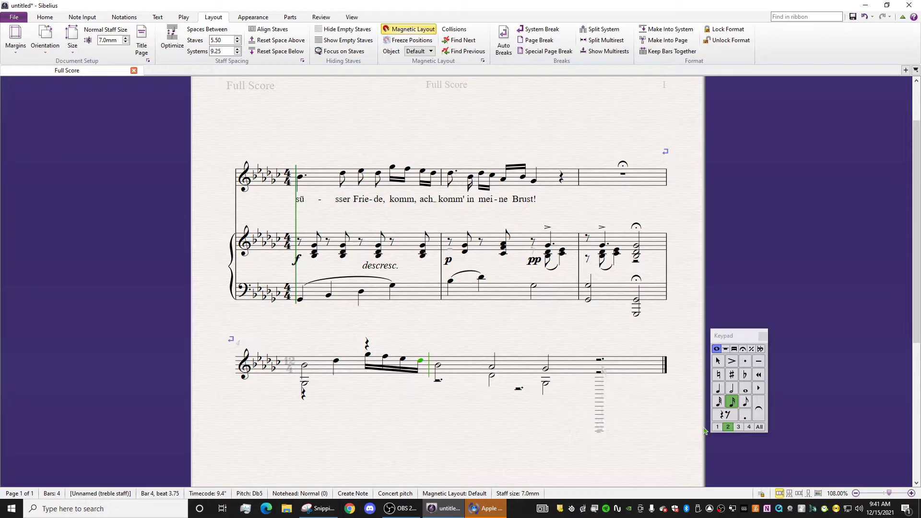
# Enter voice 2 quarter notes Db5, Cb5 and Bb4 on beats 4, 6 and 8 of bar 4, and check the reference image
pyautogui.click(719, 390)
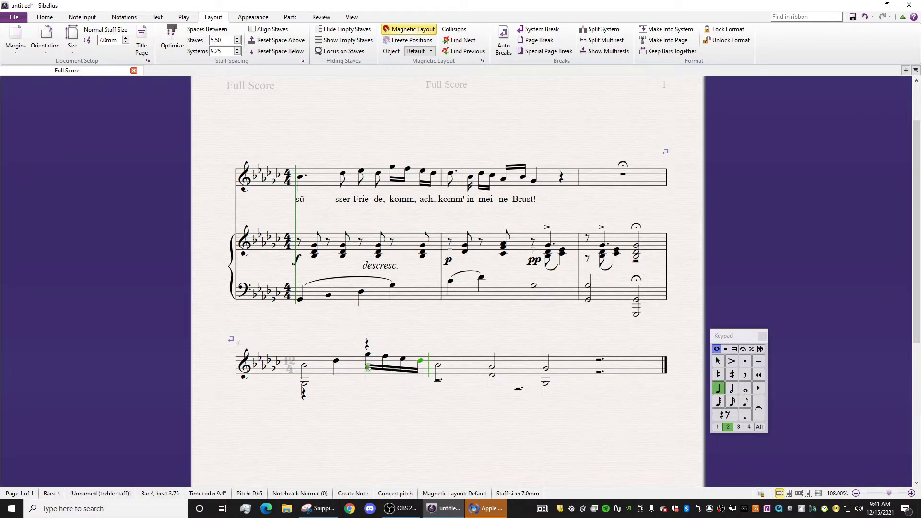
pyautogui.click(439, 364)
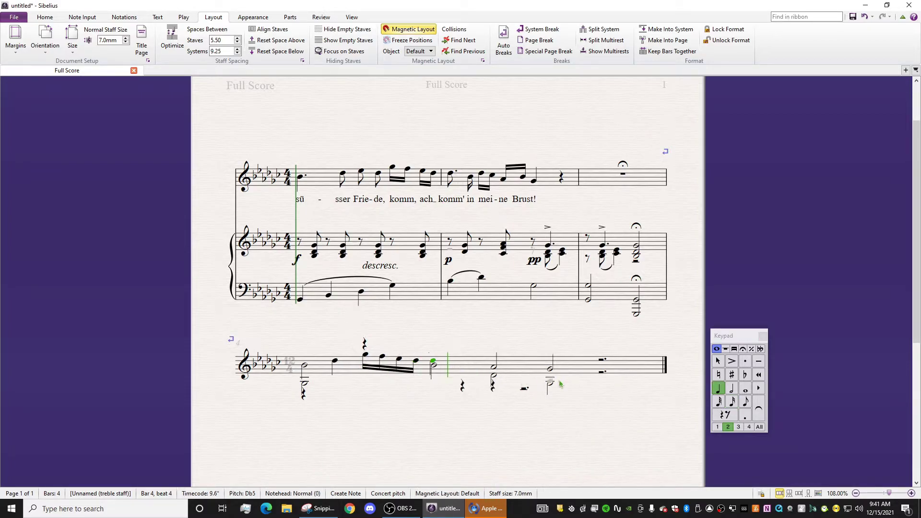
pyautogui.click(496, 366)
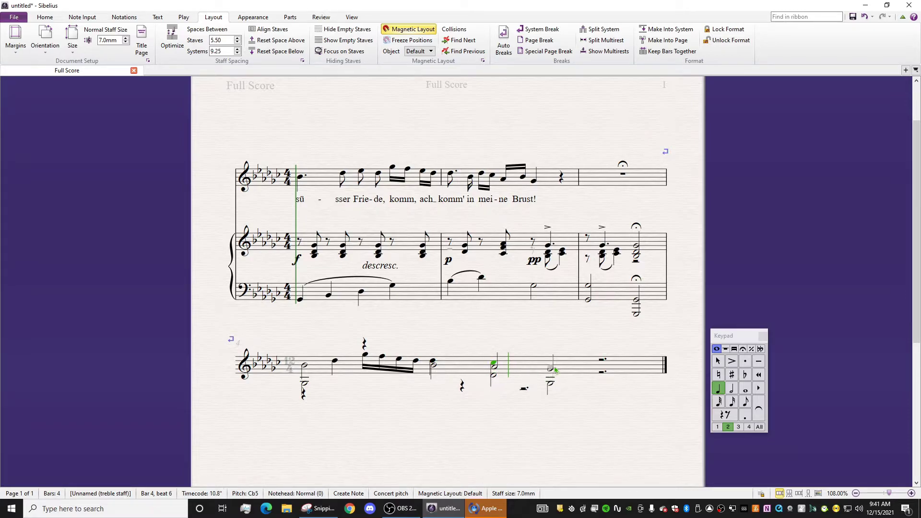
pyautogui.click(550, 368)
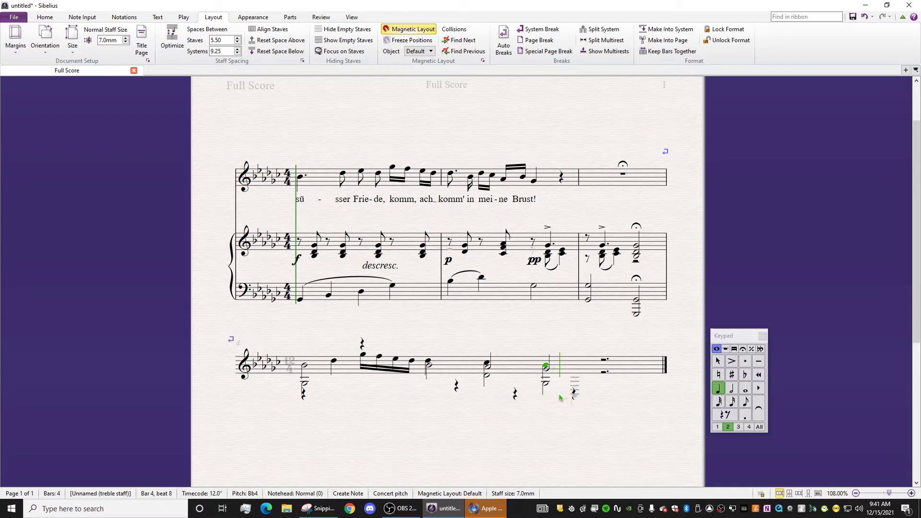
pyautogui.press('Escape')
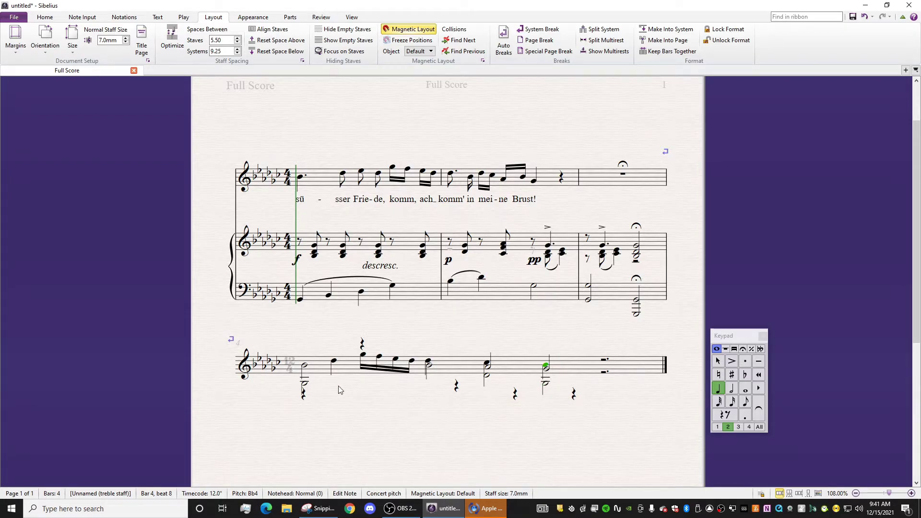
pyautogui.hotkey('alt', 'Tab')
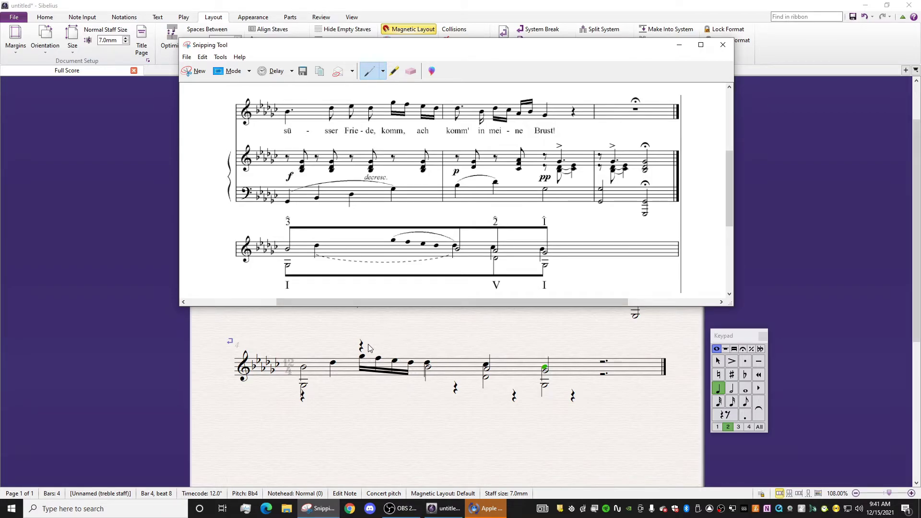
# Give the four voice 2 sixteenth notes on beat 3 of bar 4 the Stemless notehead type
pyautogui.moveTo(430, 47); pyautogui.dragTo(0, 79)
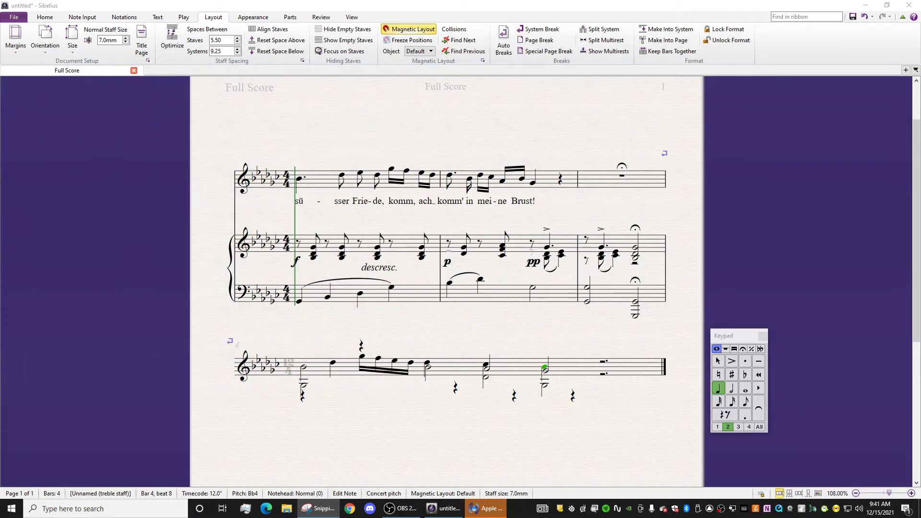
pyautogui.click(363, 356)
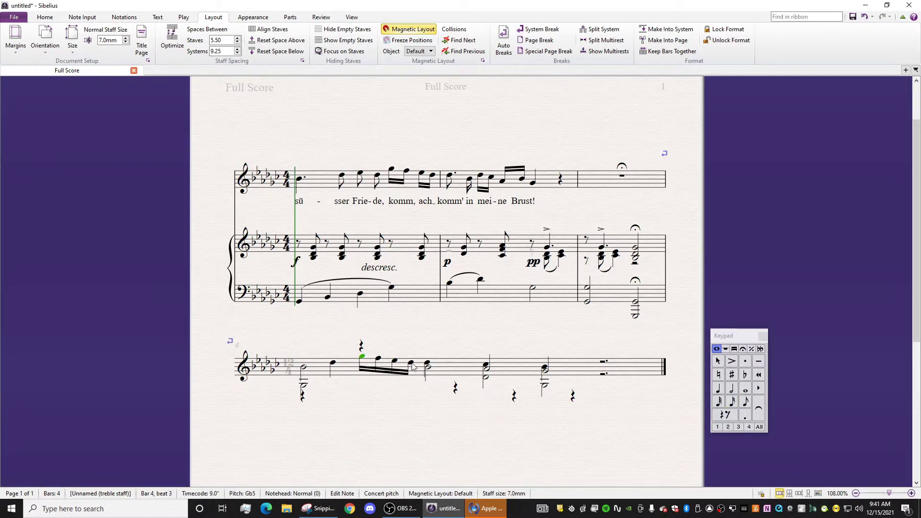
pyautogui.keyDown('shift'); pyautogui.click(397, 375); pyautogui.keyUp('shift')
pyautogui.click(399, 373)
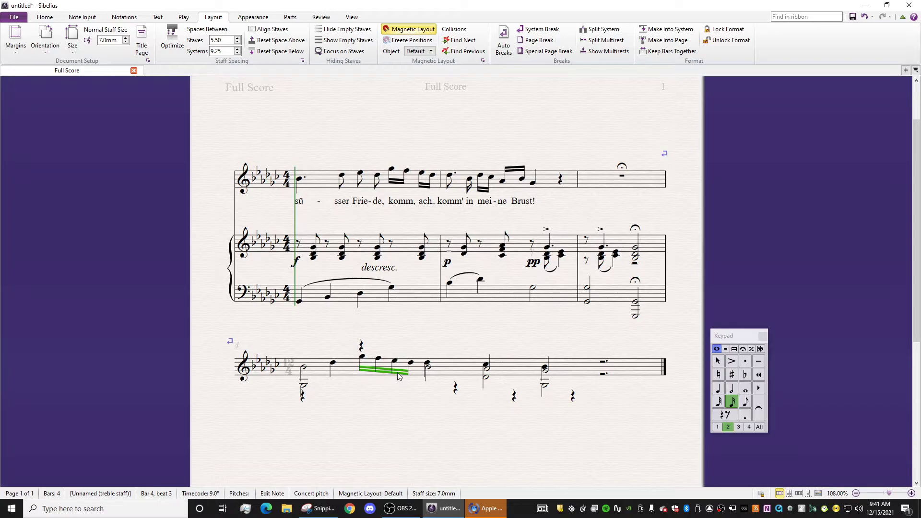
pyautogui.press('Left')
pyautogui.keyDown('shift'); pyautogui.click(409, 365); pyautogui.keyUp('shift')
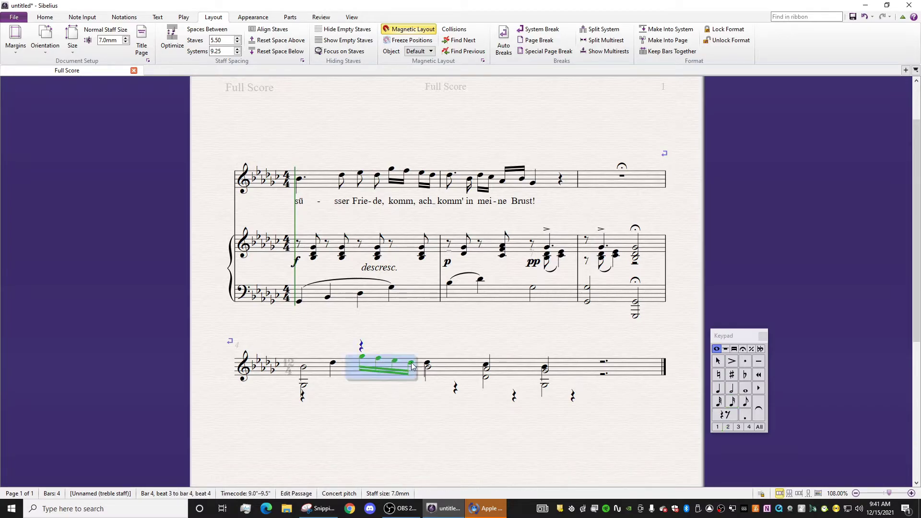
pyautogui.click(124, 17)
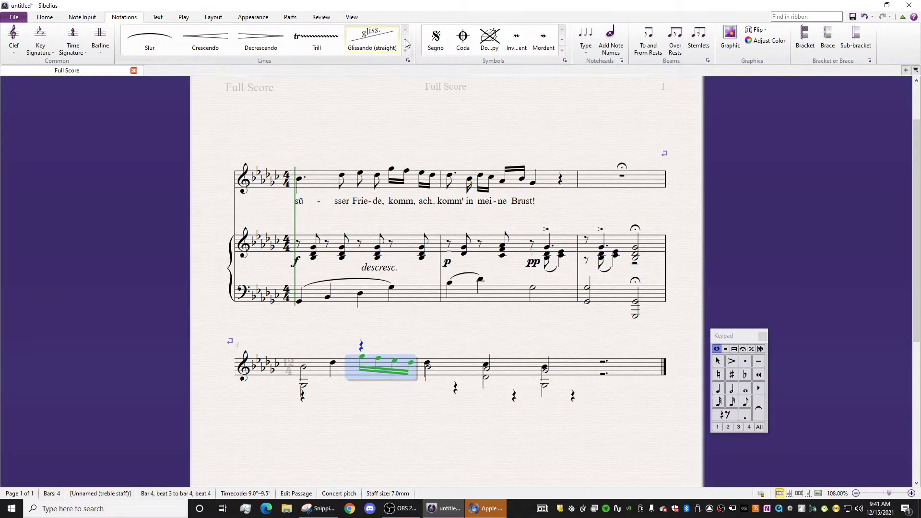
pyautogui.click(587, 50)
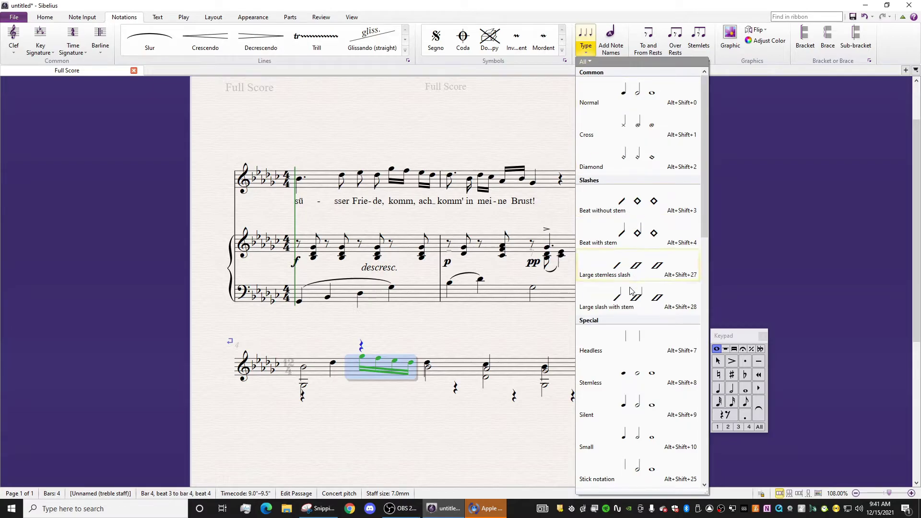
pyautogui.scroll(-1, 638, 347)
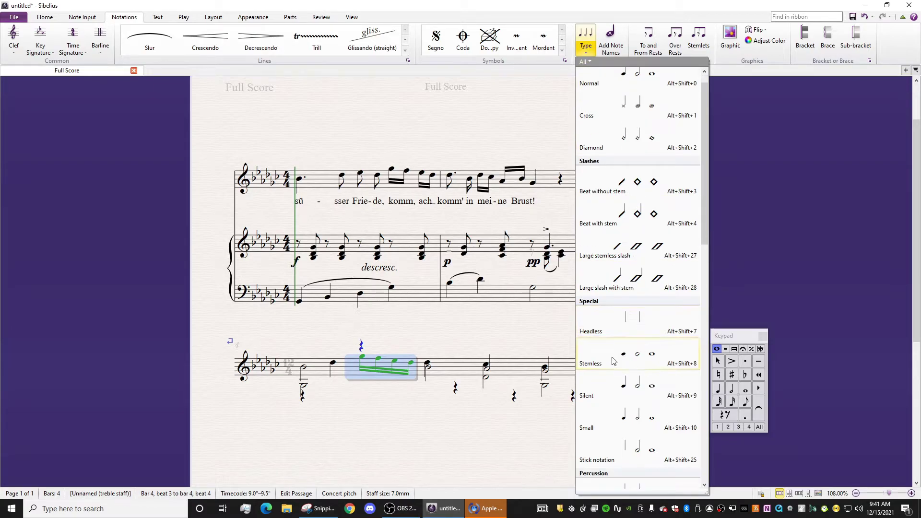
pyautogui.click(612, 354)
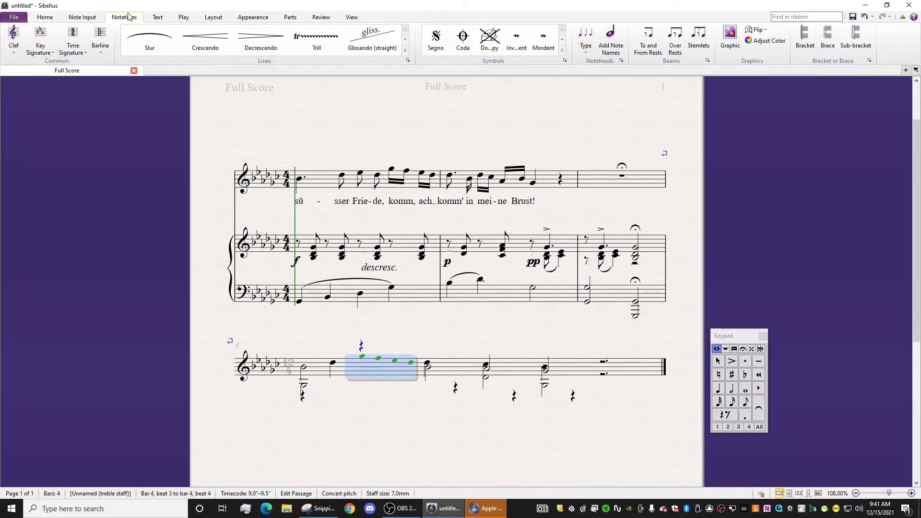
pyautogui.click(587, 50)
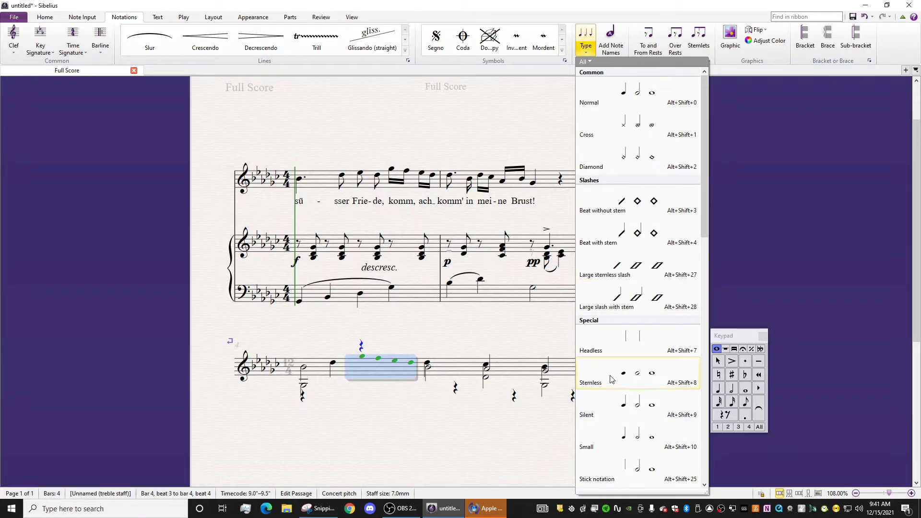
pyautogui.scroll(-1, 648, 165)
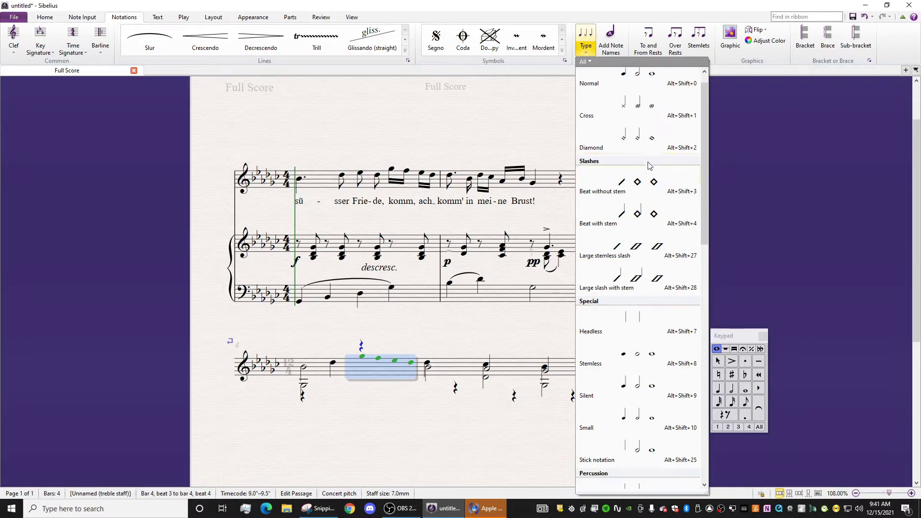
pyautogui.click(603, 359)
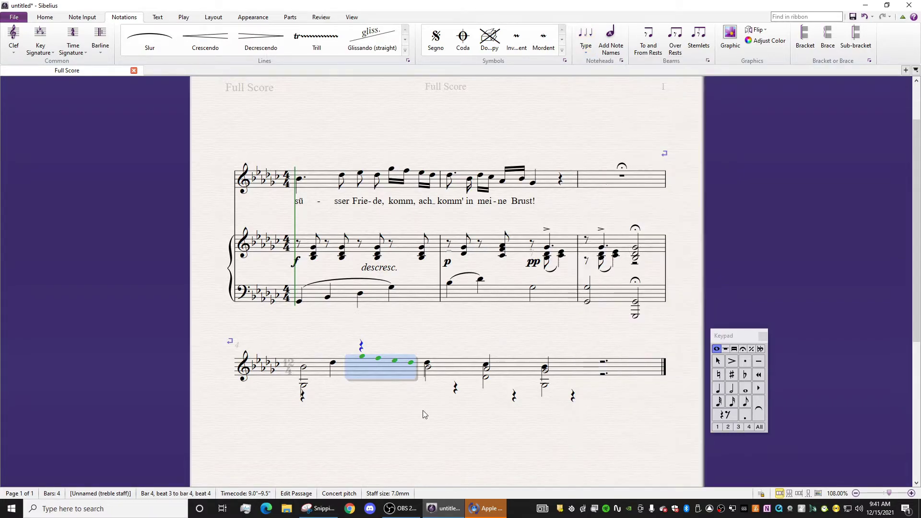
pyautogui.click(423, 412)
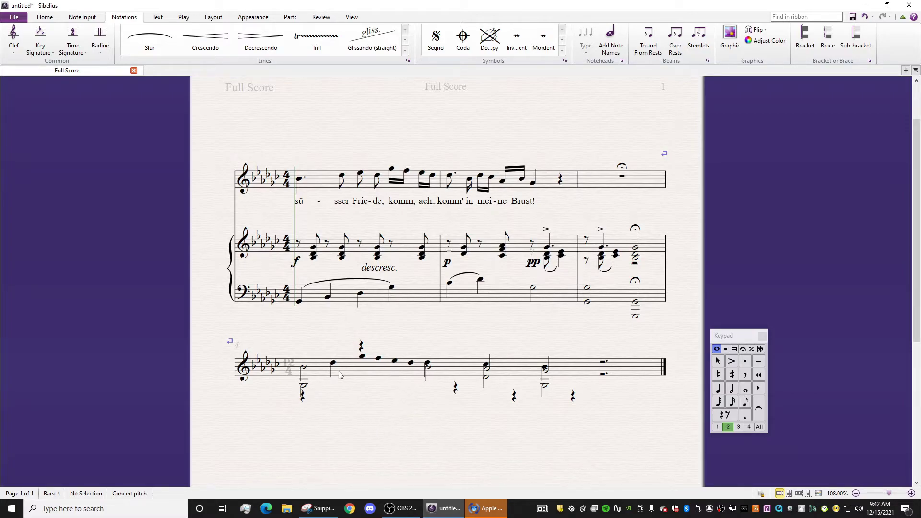
# Add a slur from the stemless Gb5 on beat 3 to the Db5 on beat 4 of bar 4, flipped above the notes
pyautogui.click(362, 358)
pyautogui.press('s')
pyautogui.press('space')
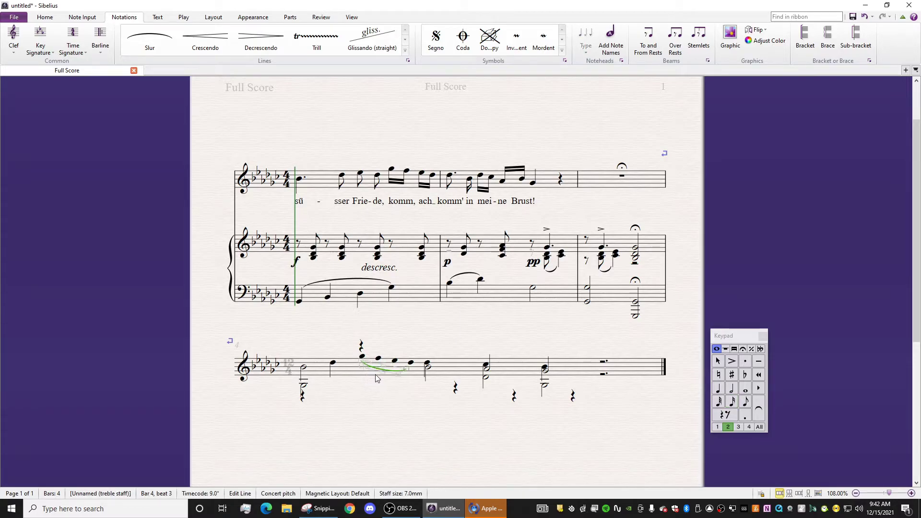
pyautogui.press('space')
pyautogui.press('x')
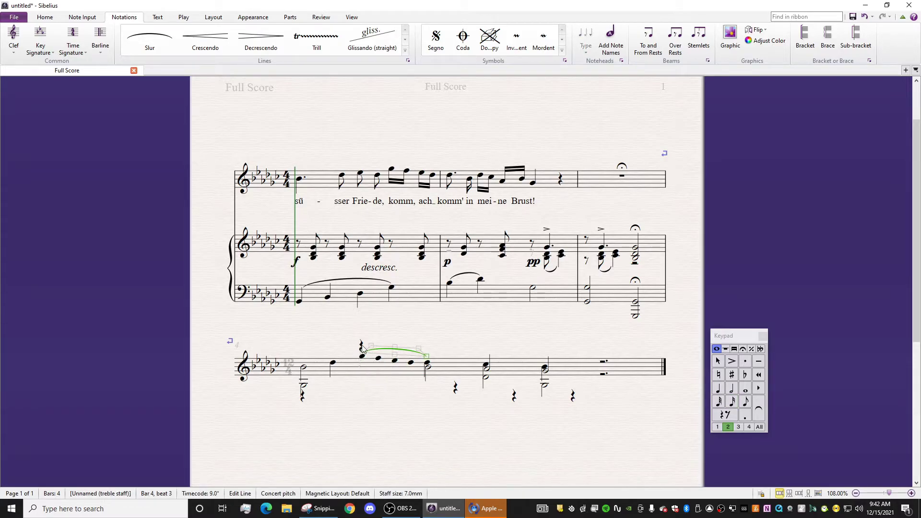
# Remove the voice 1 rest on beat 3 and the voice 2 rest on beat 1 of bar 4
pyautogui.click(362, 347)
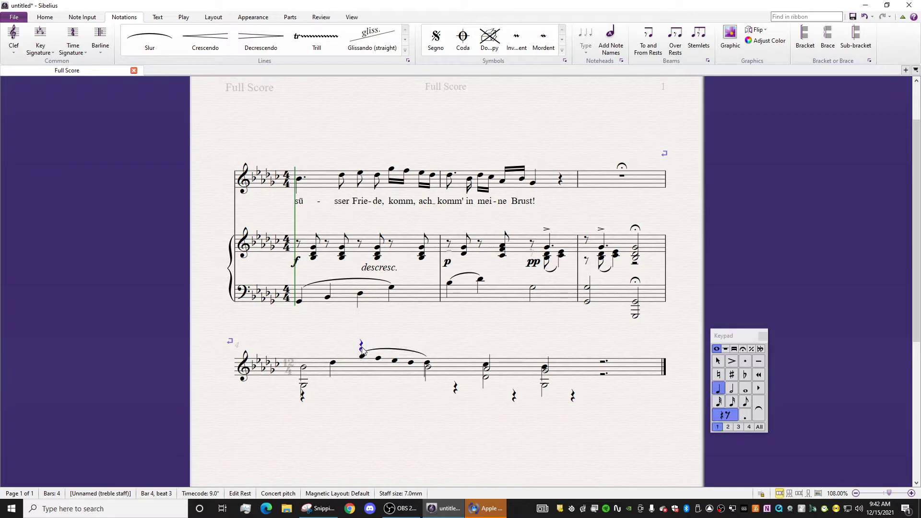
pyautogui.press('Delete')
pyautogui.press('Return')
pyautogui.click(305, 396)
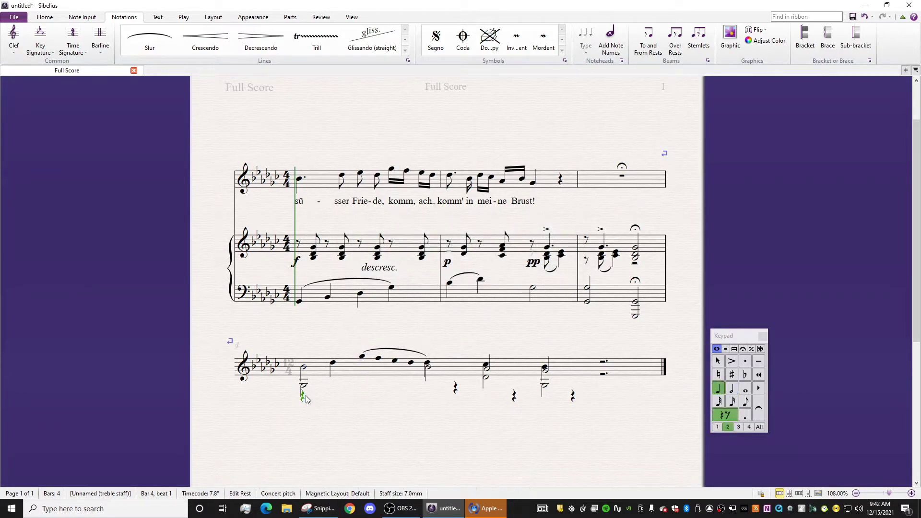
pyautogui.press('Delete')
# Remove the voice 2 quarter rests on beats 5 and 7 of bar 4
pyautogui.press('Delete')
pyautogui.click(457, 388)
pyautogui.press('Delete')
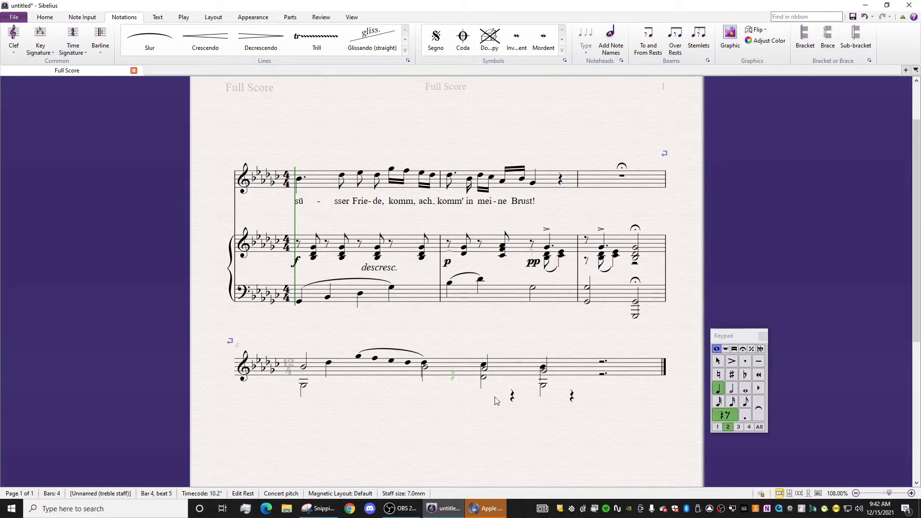
pyautogui.press('Delete')
pyautogui.click(515, 400)
# Clear the voice 2 rests on beats 9 and 10 of bar 4 and hide the voice 1 dotted half rest on beat 10
pyautogui.press('Delete')
pyautogui.press('Delete')
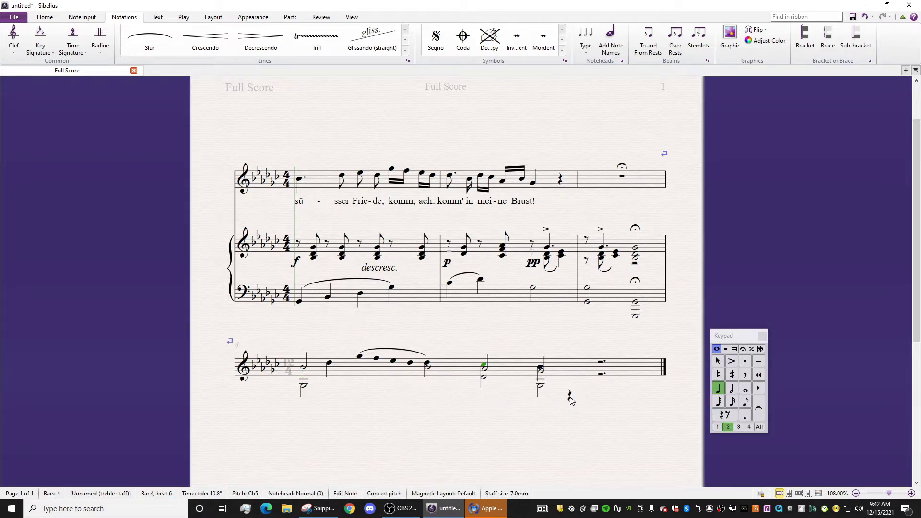
pyautogui.click(570, 397)
pyautogui.press('Delete')
pyautogui.click(603, 374)
pyautogui.press('Delete')
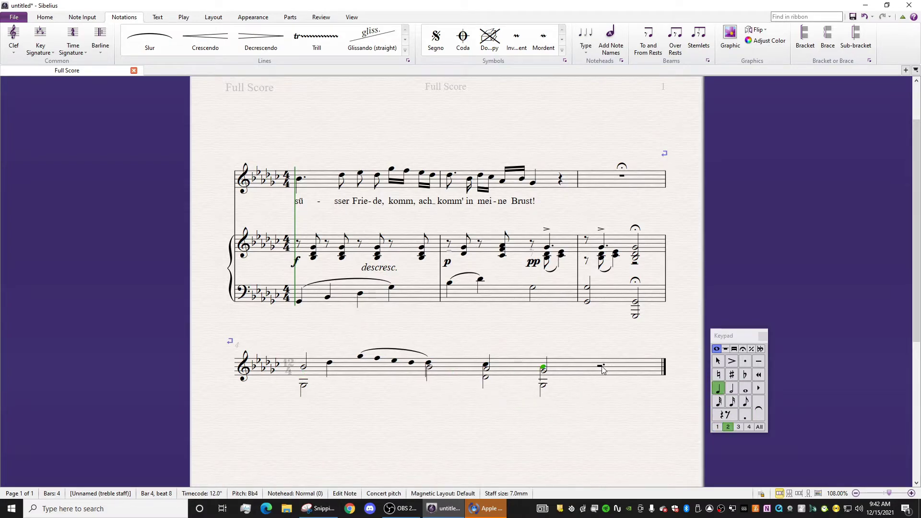
pyautogui.click(542, 385)
pyautogui.click(599, 368)
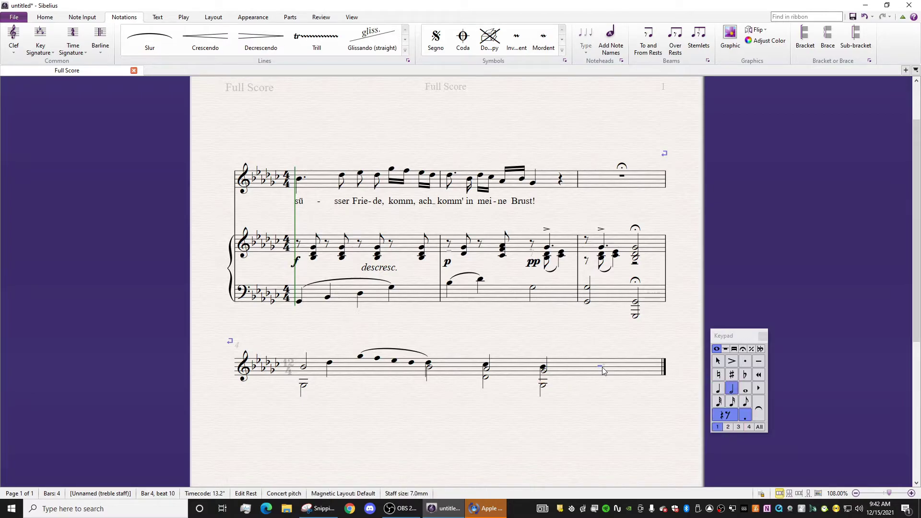
pyautogui.press('Delete')
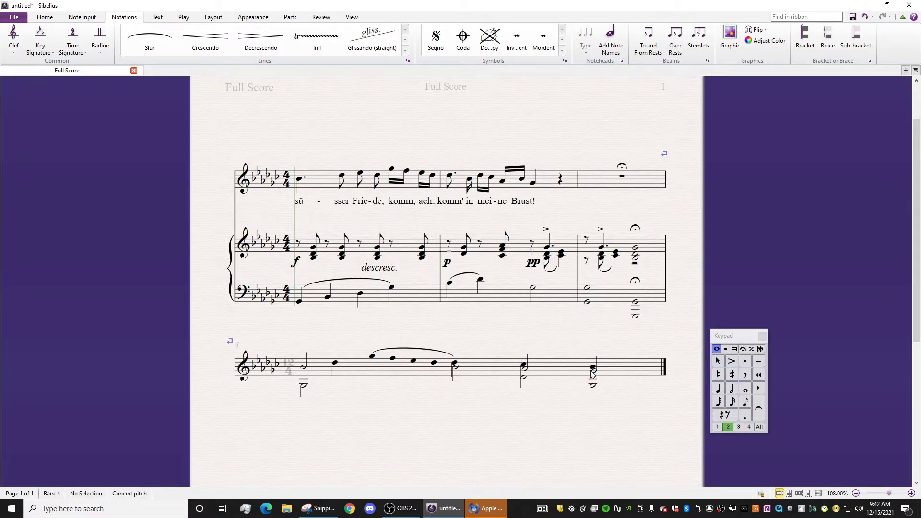
pyautogui.click(457, 369)
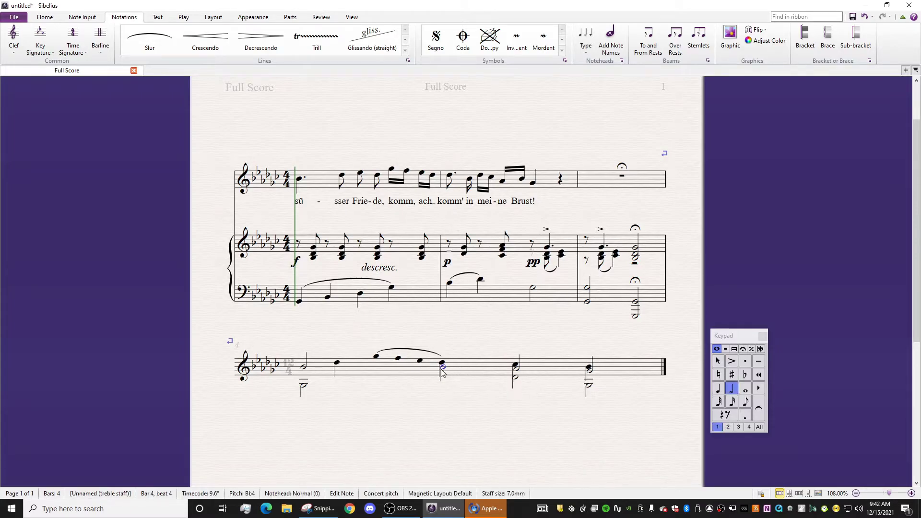
pyautogui.hotkey('ctrl', 'z')
pyautogui.hotkey('ctrl', 'z')
pyautogui.hotkey('ctrl', 'z')
pyautogui.hotkey('ctrl', 'z')
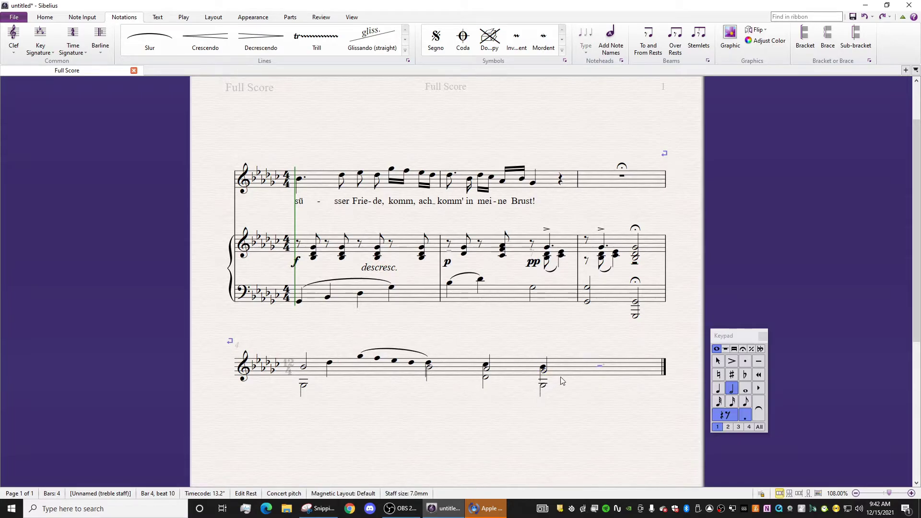
pyautogui.press('Escape')
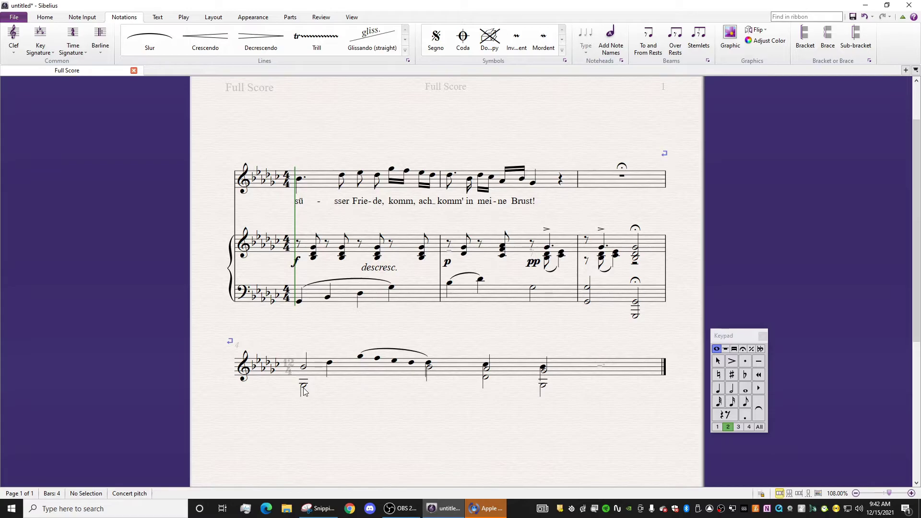
# Add a dotted slur below the notes from the Db5 on beat 2 to the Db5 on beat 4 of bar 4
pyautogui.click(330, 363)
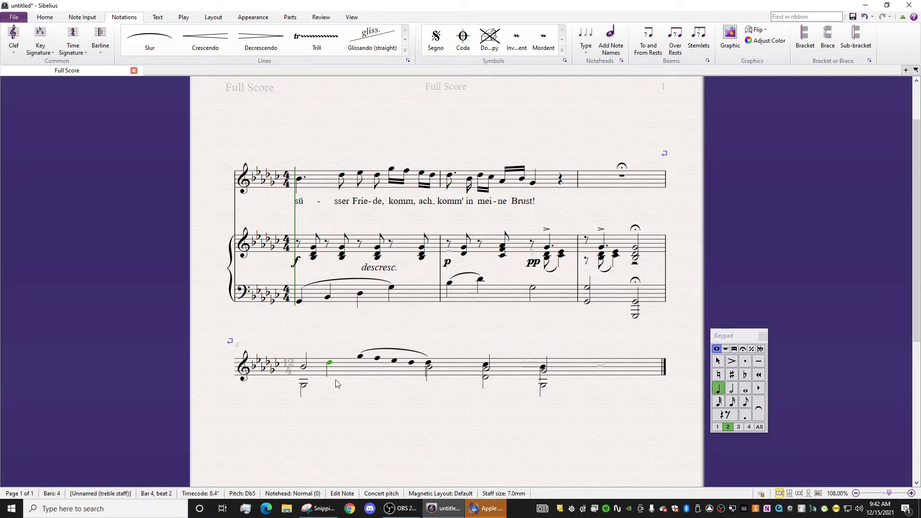
pyautogui.press('l')
pyautogui.scroll(-10, 235, 221)
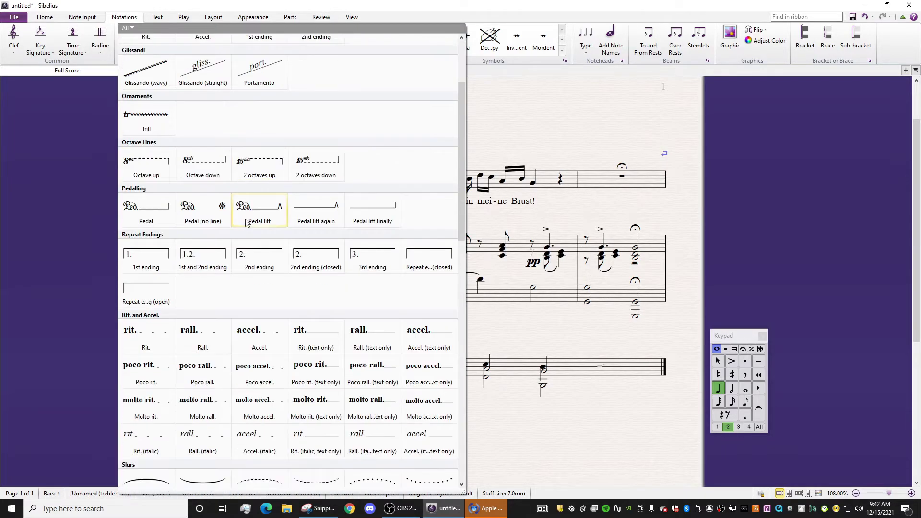
pyautogui.scroll(-1, 235, 222)
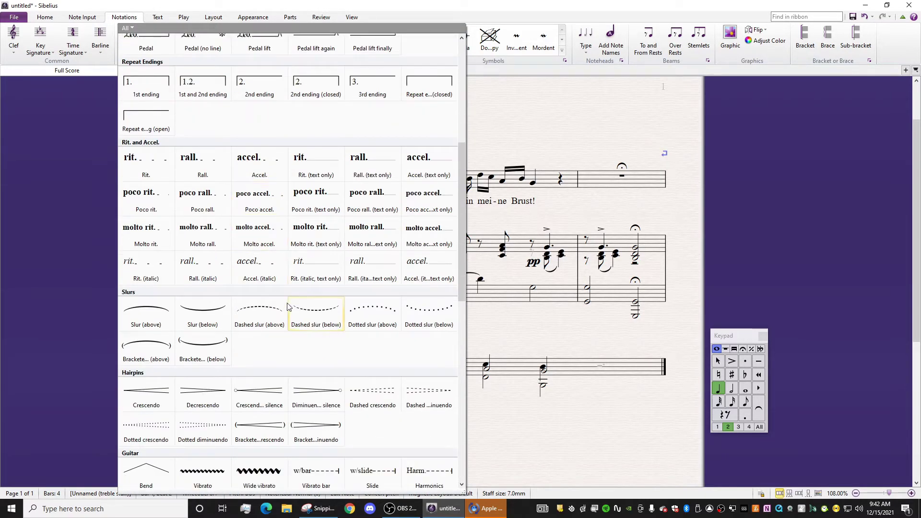
pyautogui.click(424, 323)
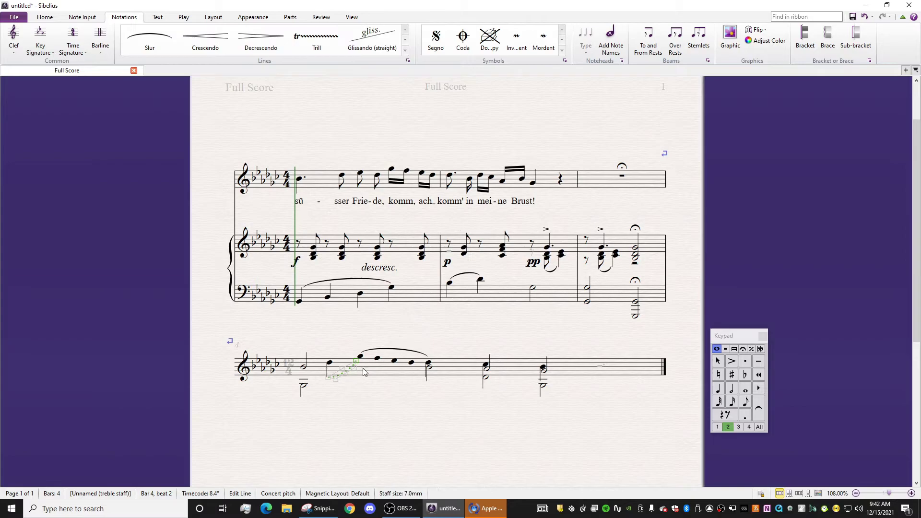
pyautogui.moveTo(355, 364); pyautogui.dragTo(423, 361)
pyautogui.moveTo(424, 410); pyautogui.dragTo(423, 411)
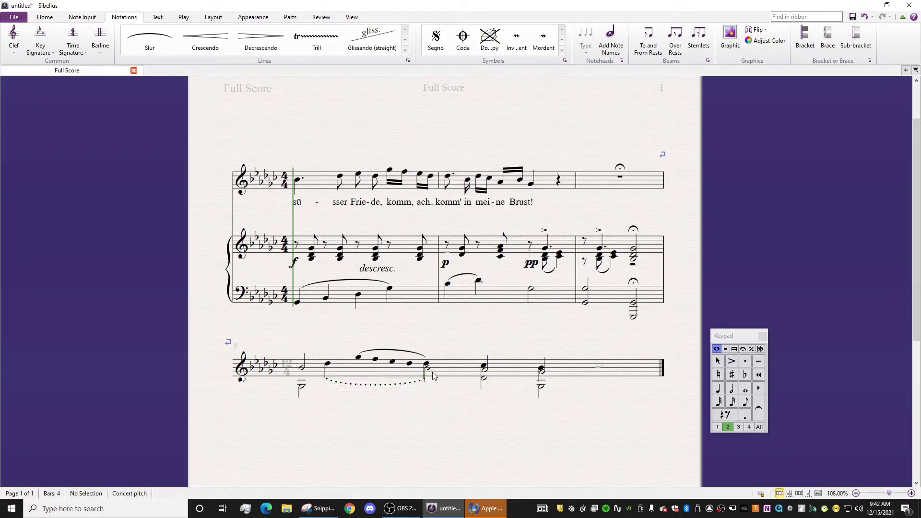
# Compare the notes on beats 4, 6 and 8 of bar 4 with the reference image
pyautogui.click(427, 369)
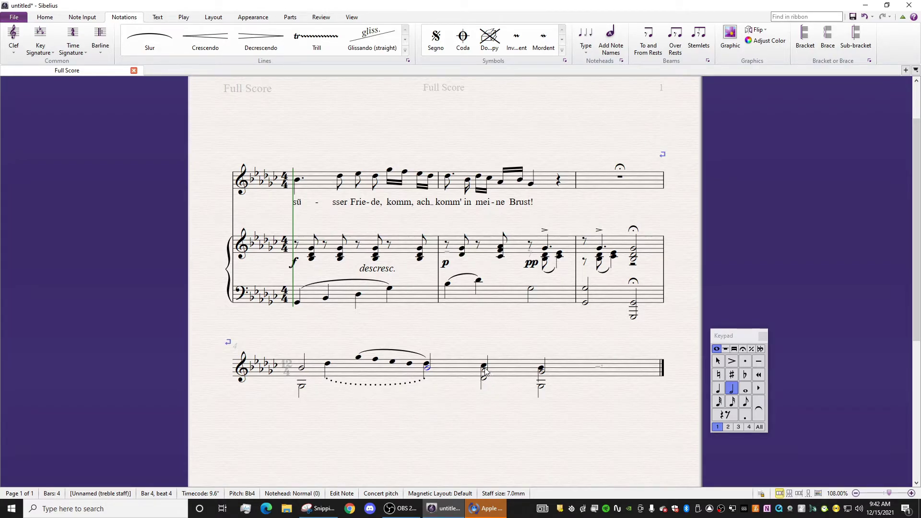
pyautogui.click(482, 380)
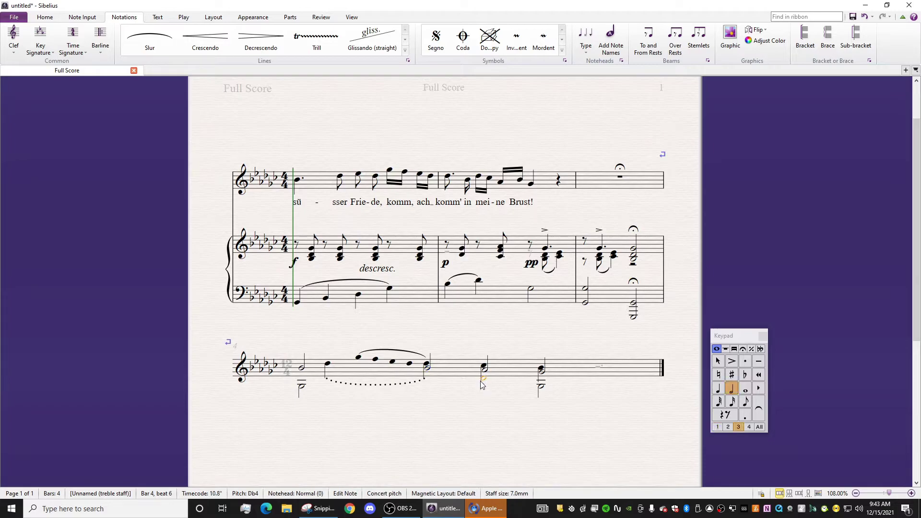
pyautogui.click(495, 404)
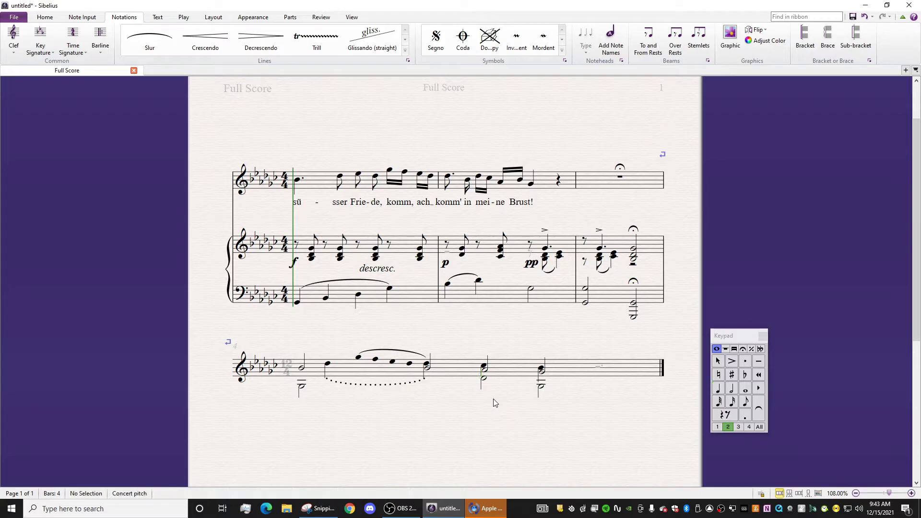
pyautogui.click(540, 386)
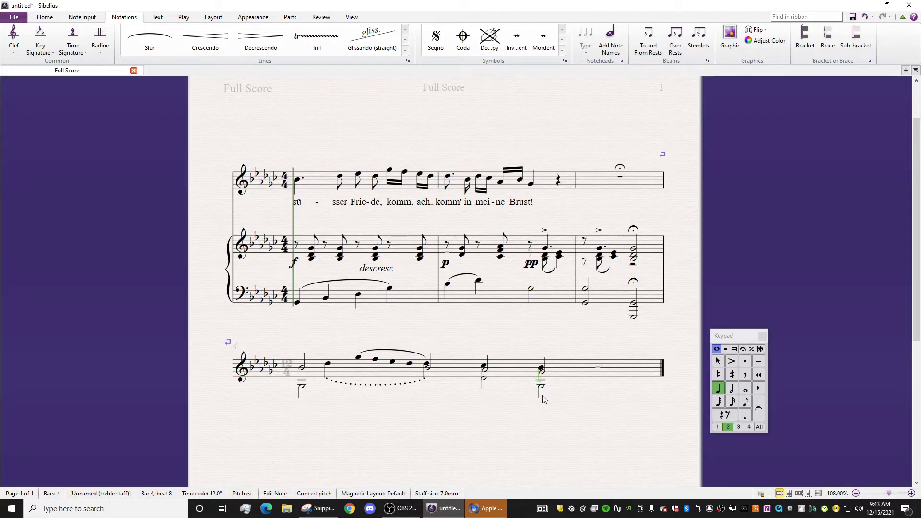
pyautogui.click(392, 390)
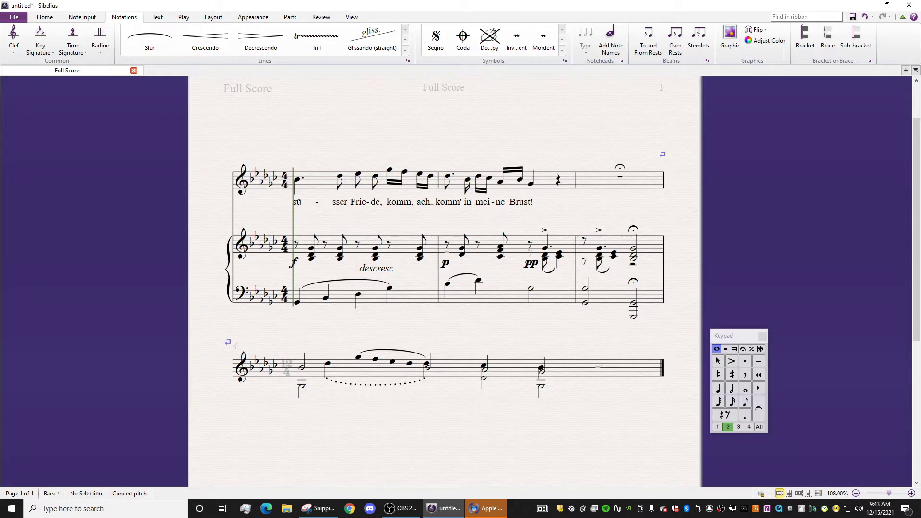
pyautogui.moveTo(0, 177); pyautogui.dragTo(534, 27)
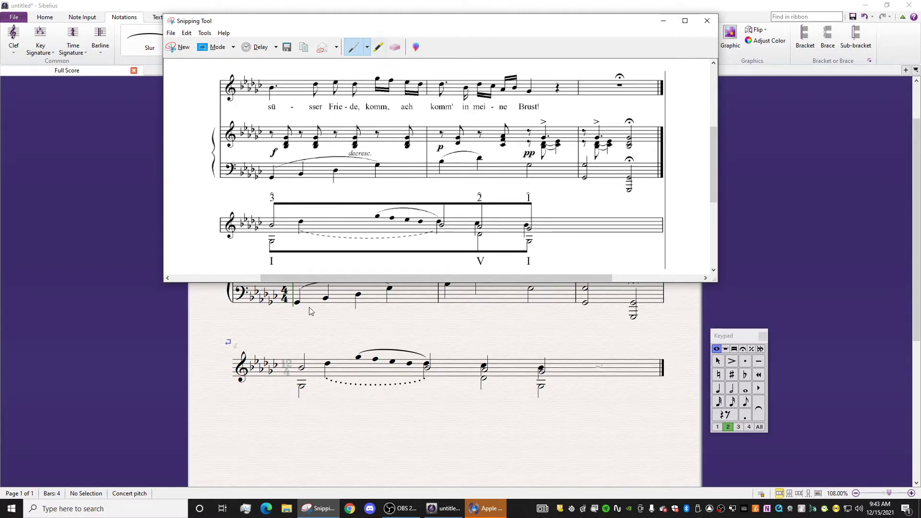
# Lengthen the downward stems of the lowest half notes on beats 1, 6 and 8 of bar 4 to about the same level
pyautogui.click(301, 399)
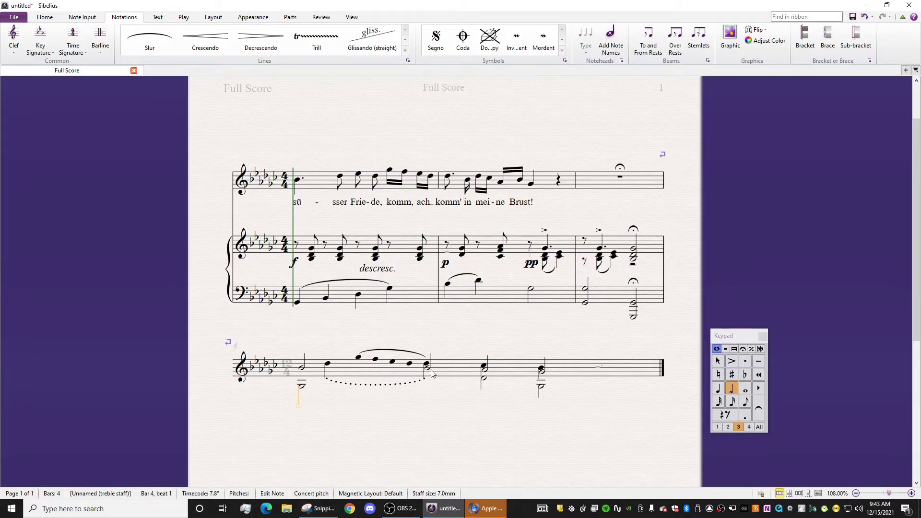
pyautogui.click(482, 389)
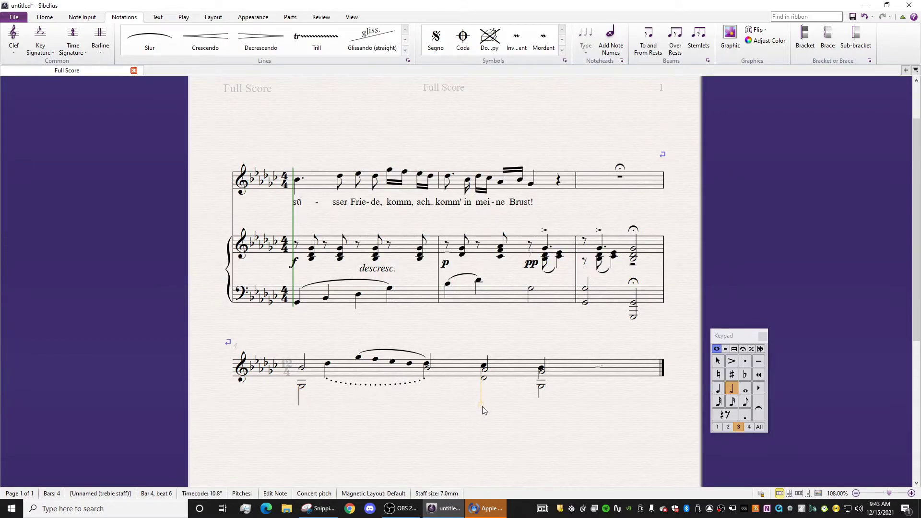
pyautogui.click(539, 400)
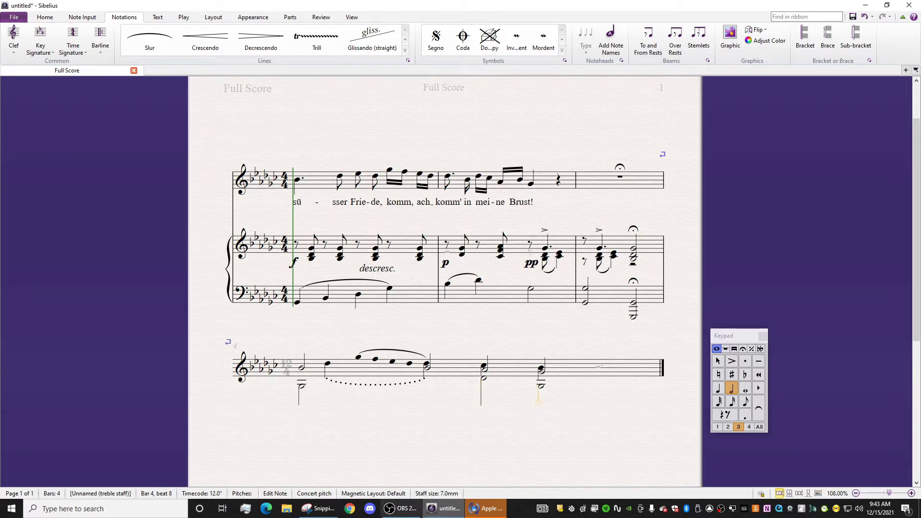
pyautogui.click(382, 447)
# Add a thick Beam line below bar 4, starting at the stem end of the lowest note on beat 1
pyautogui.press('l')
pyautogui.scroll(-10, 319, 241)
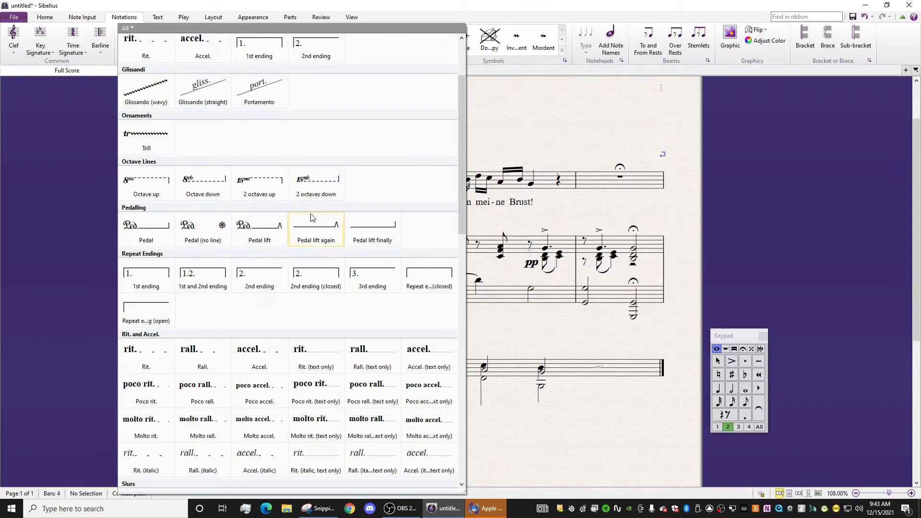
pyautogui.scroll(-8, 298, 206)
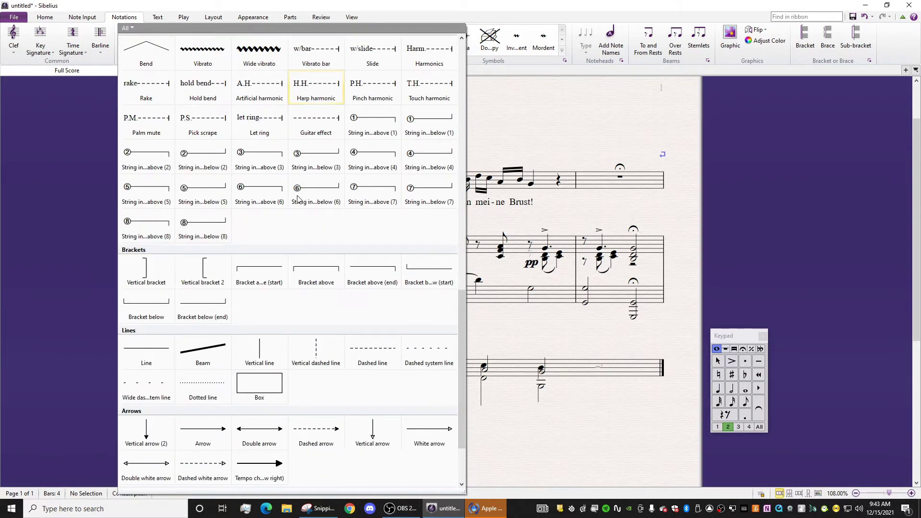
pyautogui.scroll(-2, 293, 200)
pyautogui.click(203, 261)
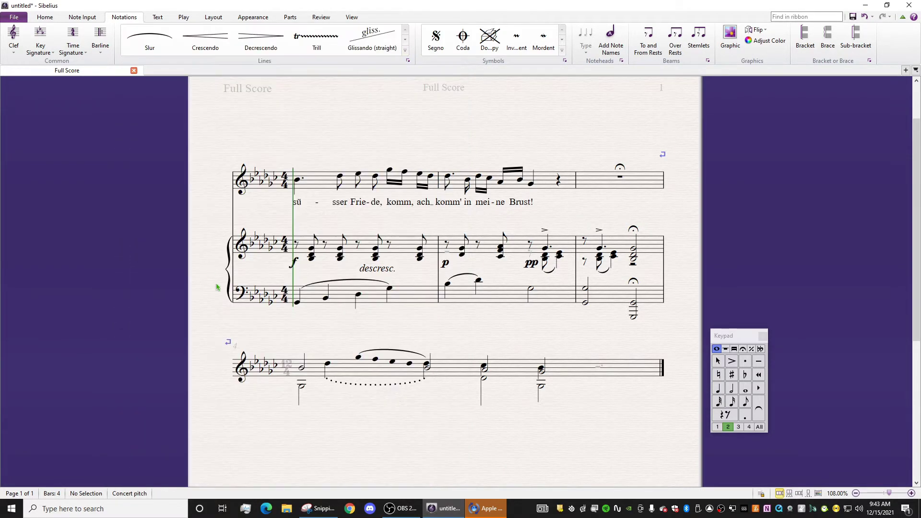
pyautogui.click(302, 410)
pyautogui.click(302, 414)
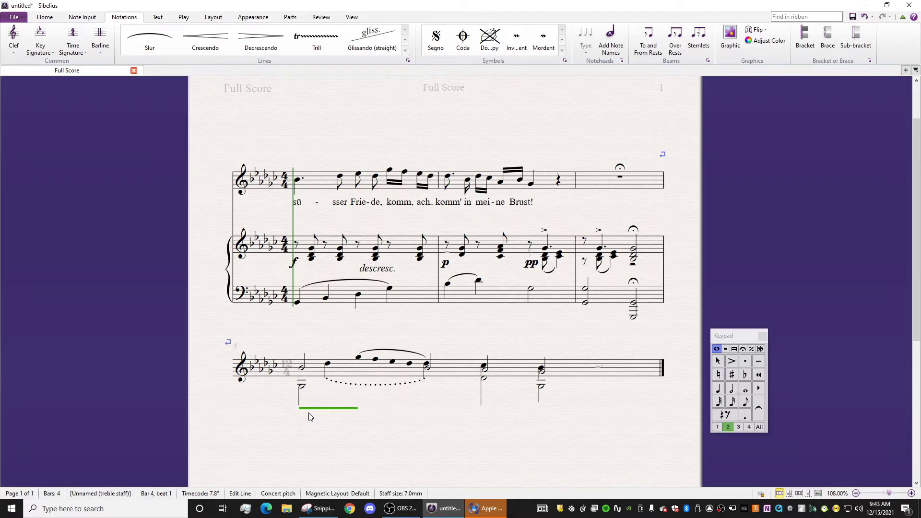
# Align the beam line's start with the beat 1 stem and turn its Magnetic Layout off
pyautogui.keyDown('ctrl'); pyautogui.scroll(3, 309, 412); pyautogui.keyUp('ctrl')
pyautogui.keyDown('ctrl'); pyautogui.scroll(4, 339, 416); pyautogui.keyUp('ctrl')
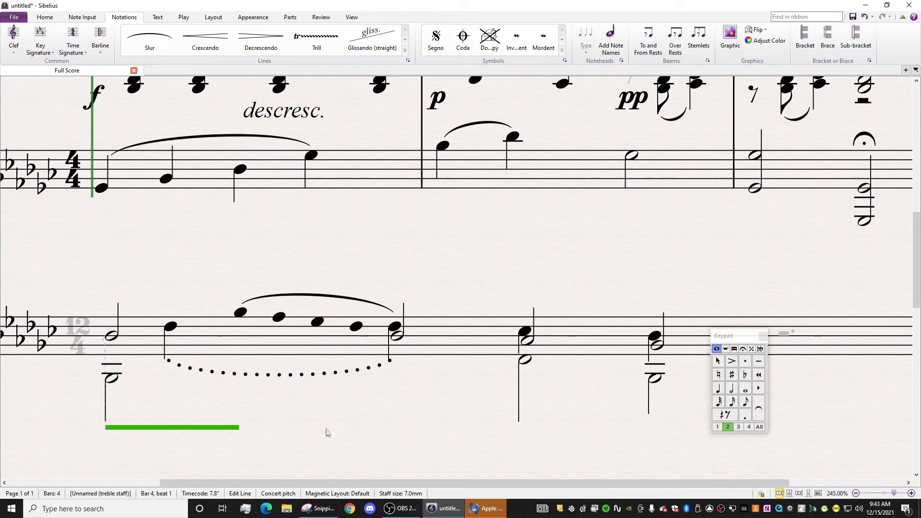
pyautogui.moveTo(165, 427); pyautogui.dragTo(162, 420)
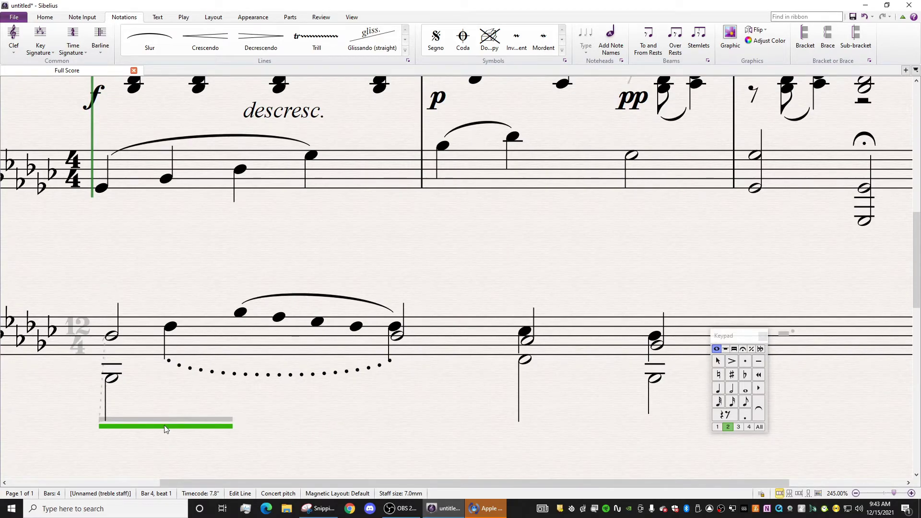
pyautogui.press('Right')
pyautogui.press('Right')
pyautogui.moveTo(183, 429); pyautogui.dragTo(179, 430)
pyautogui.rightClick(175, 428)
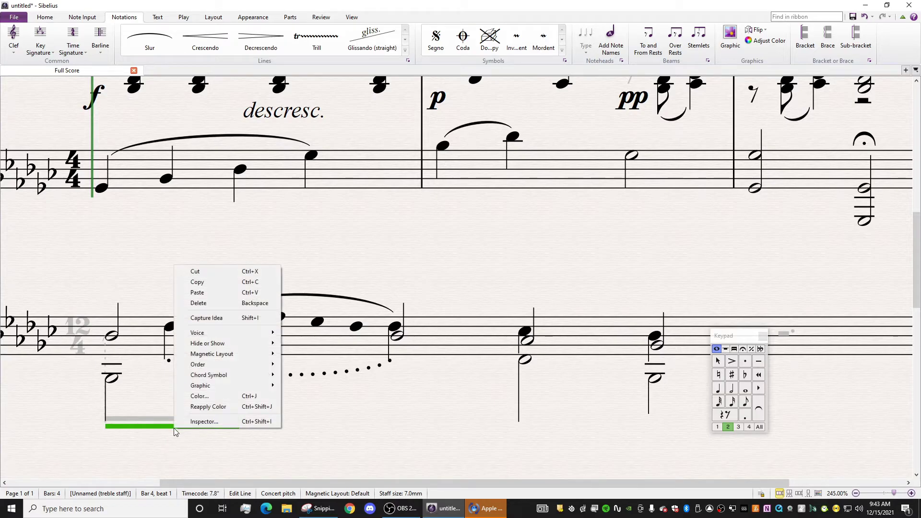
pyautogui.moveTo(242, 354)
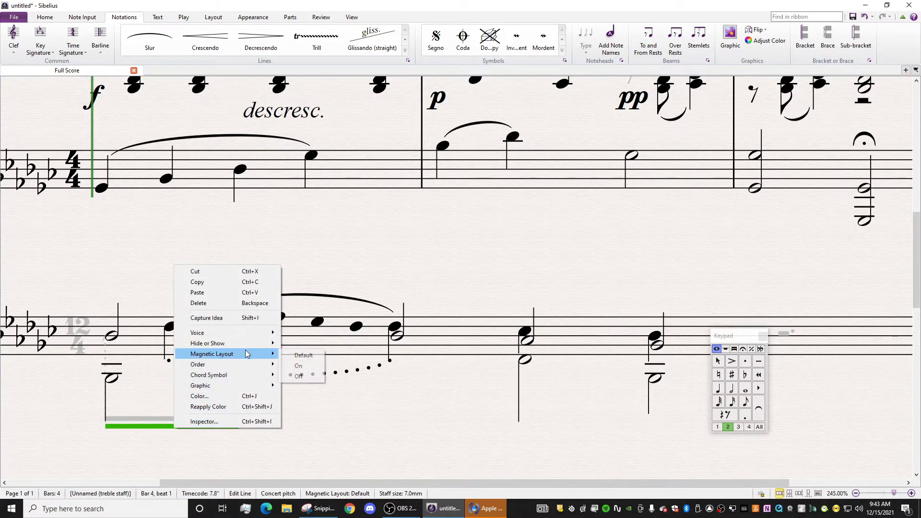
pyautogui.click(308, 379)
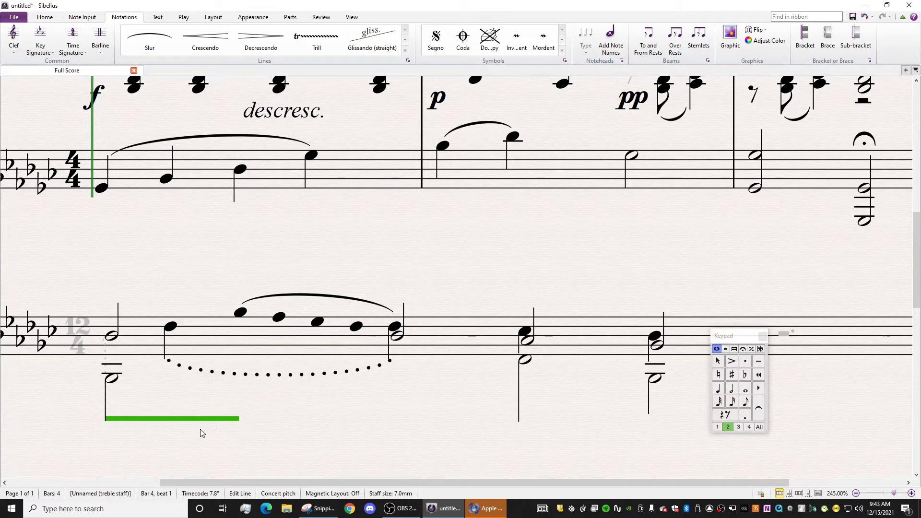
pyautogui.click(267, 437)
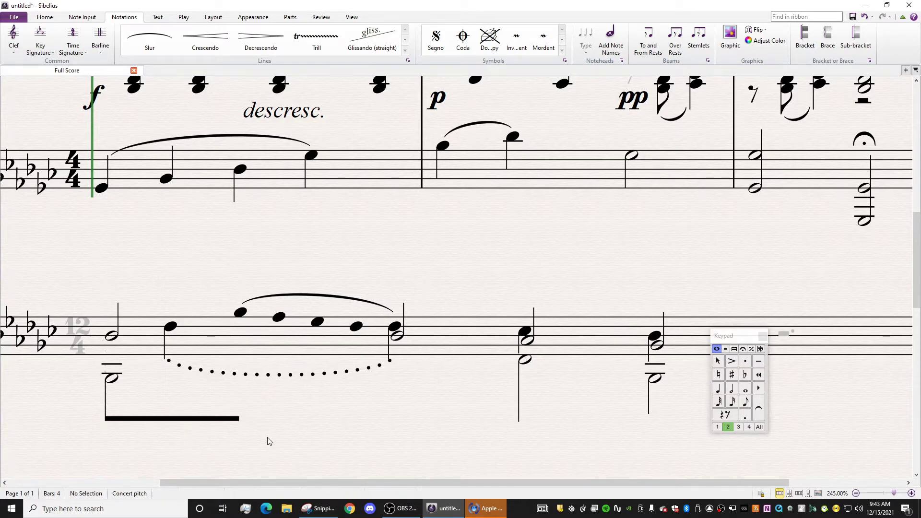
pyautogui.click(150, 419)
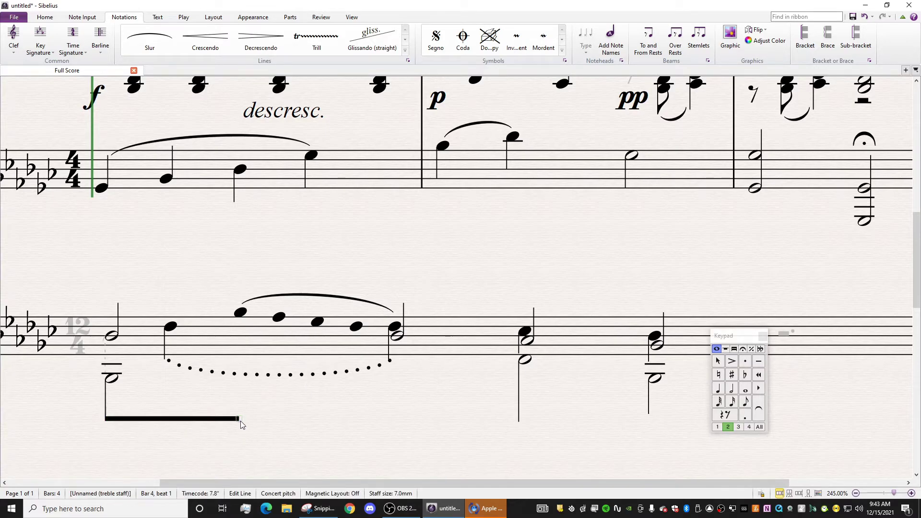
pyautogui.moveTo(241, 421); pyautogui.dragTo(622, 430)
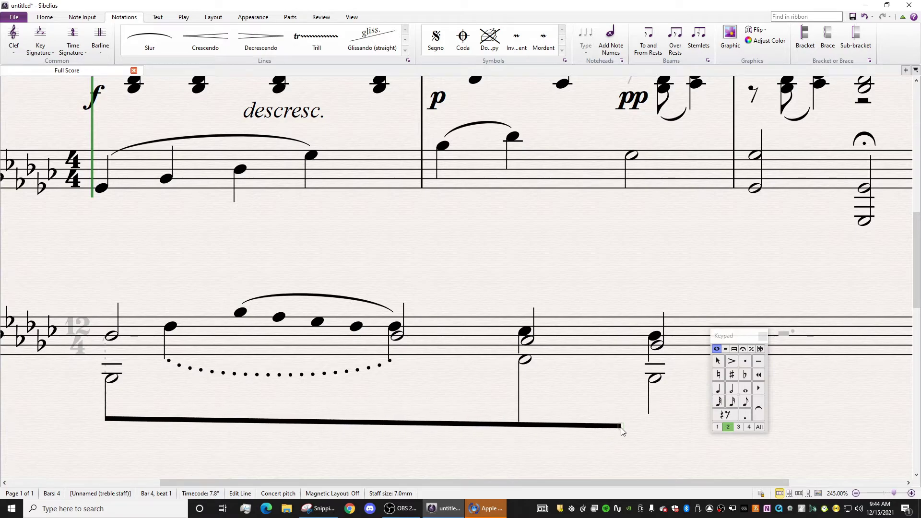
pyautogui.hotkey('ctrl', 'z')
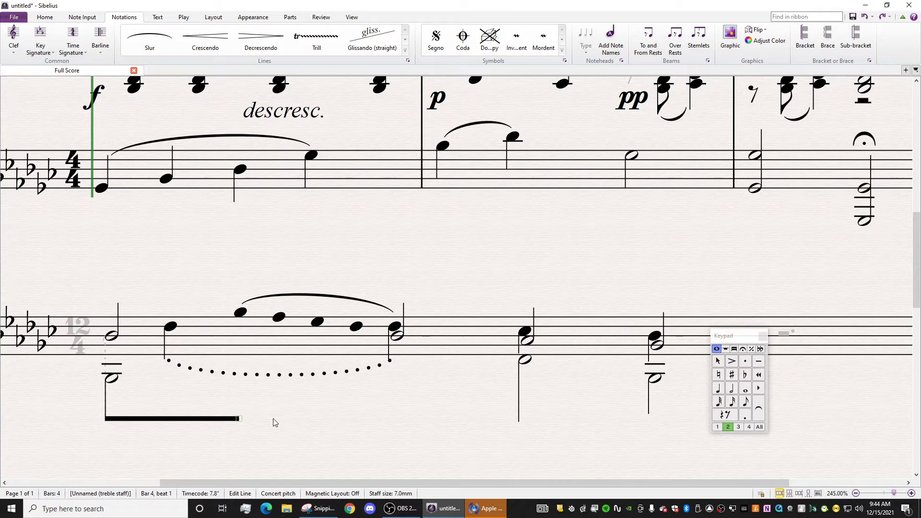
# Extend the end of the beam line horizontally to the stem of the lowest note on beat 8 of bar 4
pyautogui.press('Right')
pyautogui.press('Right')
pyautogui.press('Right')
pyautogui.press('Right')
pyautogui.press('Right')
pyautogui.press('Right')
pyautogui.press('Right')
pyautogui.press('Right')
pyautogui.press('Right')
pyautogui.press('Right')
pyautogui.press('Right')
pyautogui.press('Right')
pyautogui.press('Right')
pyautogui.press('Right')
pyautogui.press('Right')
pyautogui.press('Right')
pyautogui.press('Right')
pyautogui.press('Right')
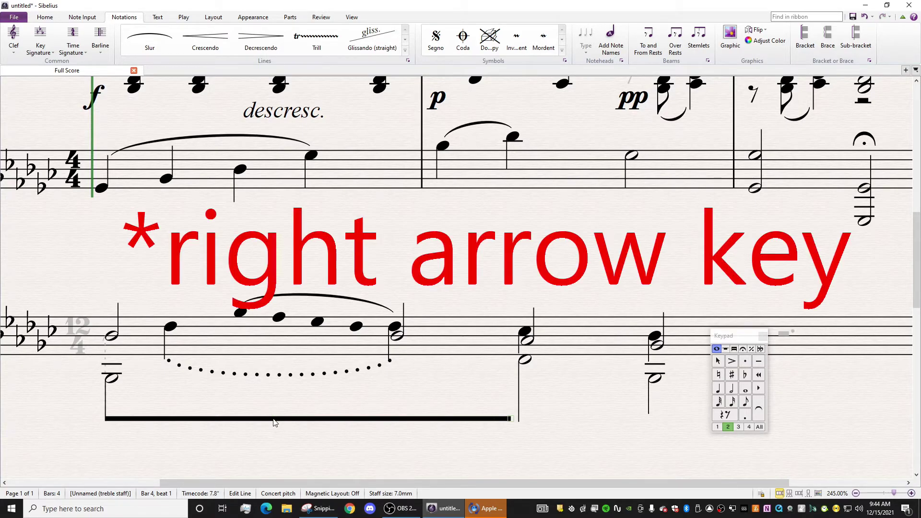
pyautogui.press('Right')
pyautogui.press('Right')
pyautogui.press('Right')
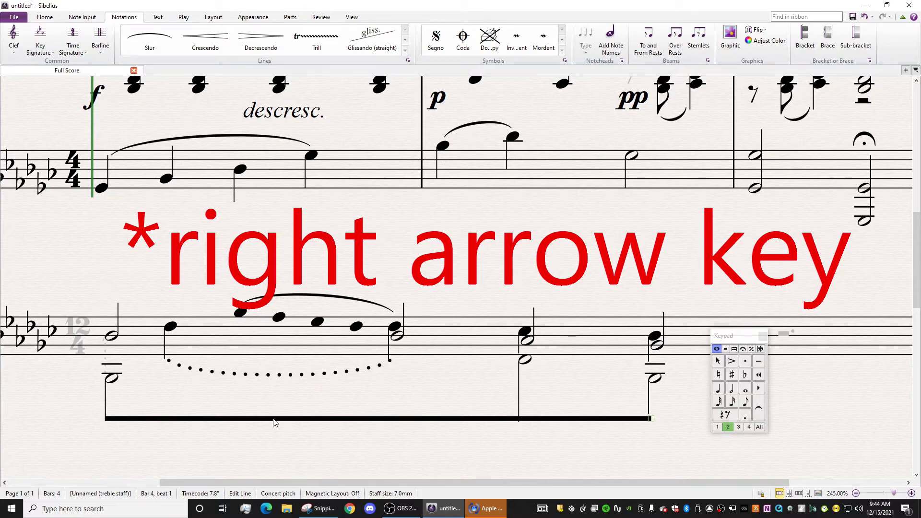
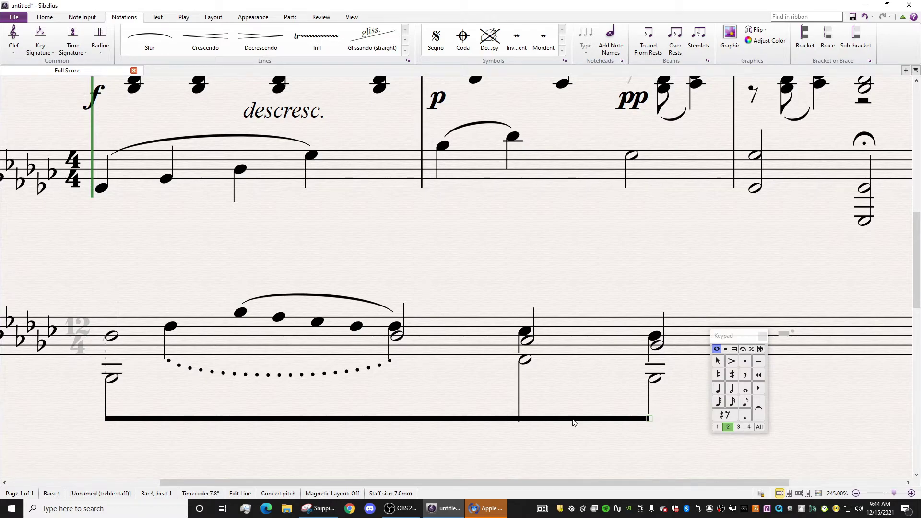
# Fine-tune the downward stems of the lowest half notes on beats 6 and 8 of bar 4 to end at the lower beam line
pyautogui.click(518, 419)
pyautogui.click(651, 415)
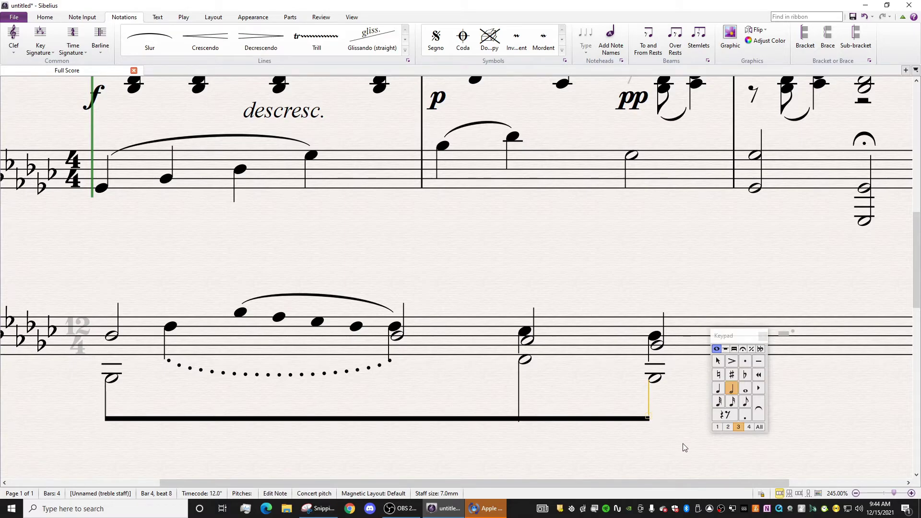
pyautogui.click(518, 421)
pyautogui.moveTo(530, 430); pyautogui.dragTo(533, 431)
pyautogui.click(485, 449)
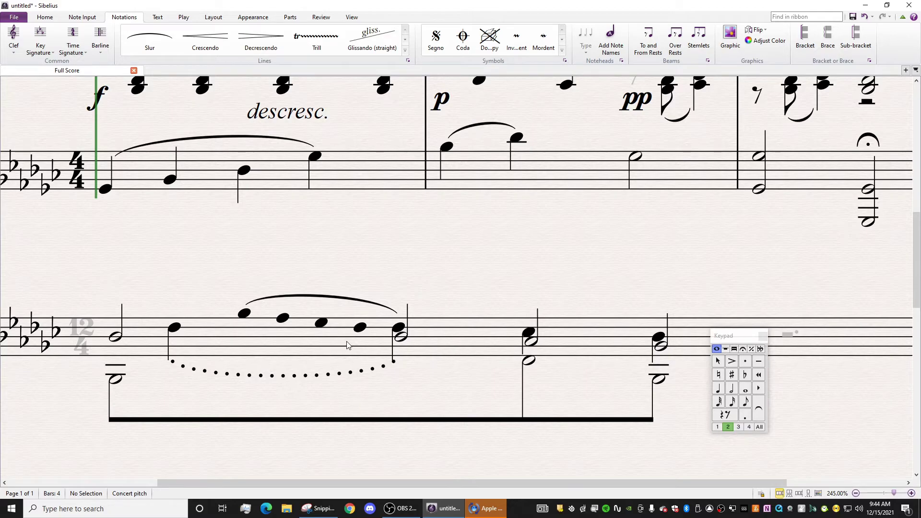
# Duplicate the lower beam line and place the copy above the staff in bar 4, starting near beat 1
pyautogui.click(361, 421)
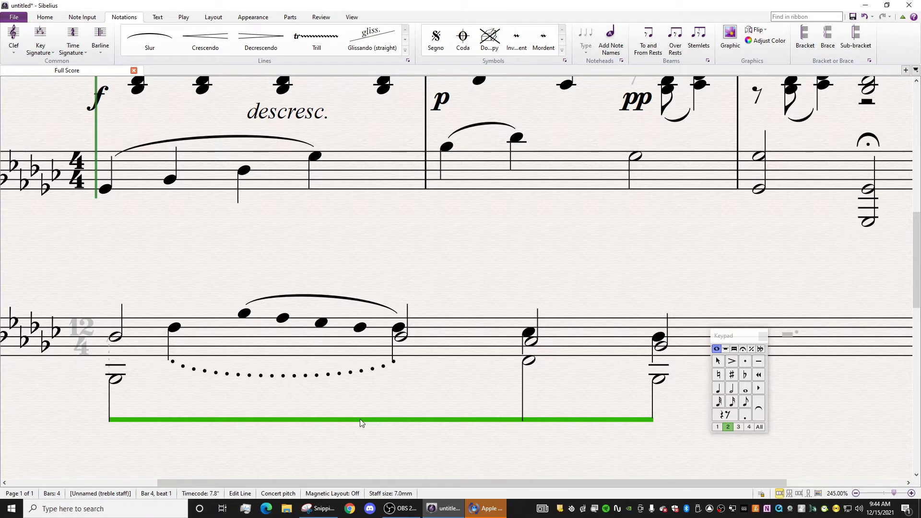
pyautogui.press('Escape')
pyautogui.hotkey('ctrl', 'v')
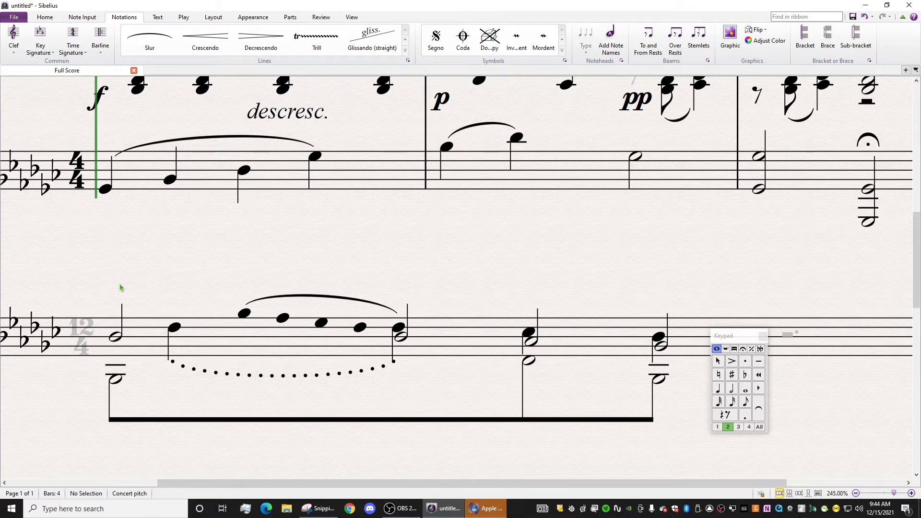
pyautogui.click(120, 285)
pyautogui.click(146, 286)
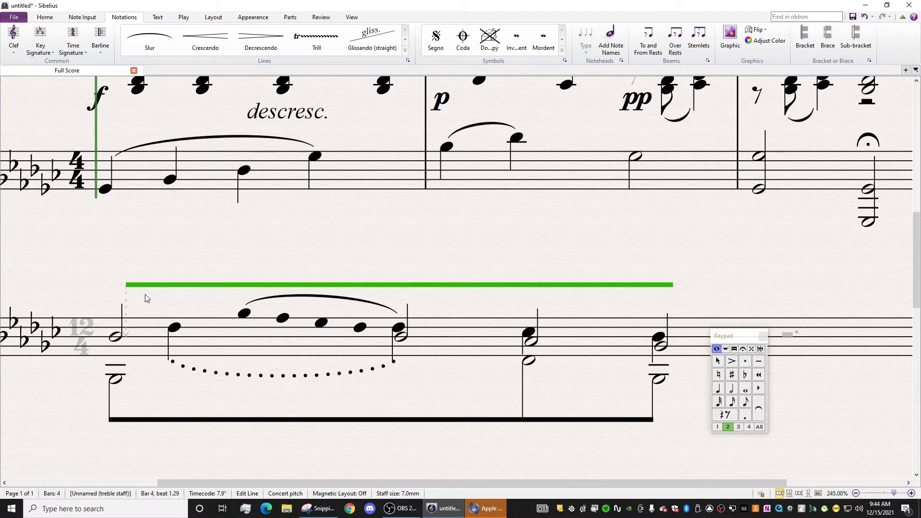
# Lengthen the upward stems of the upper half notes on beats 1, 4, 6 and 8 of bar 4 to about the upper beam's level
pyautogui.click(122, 306)
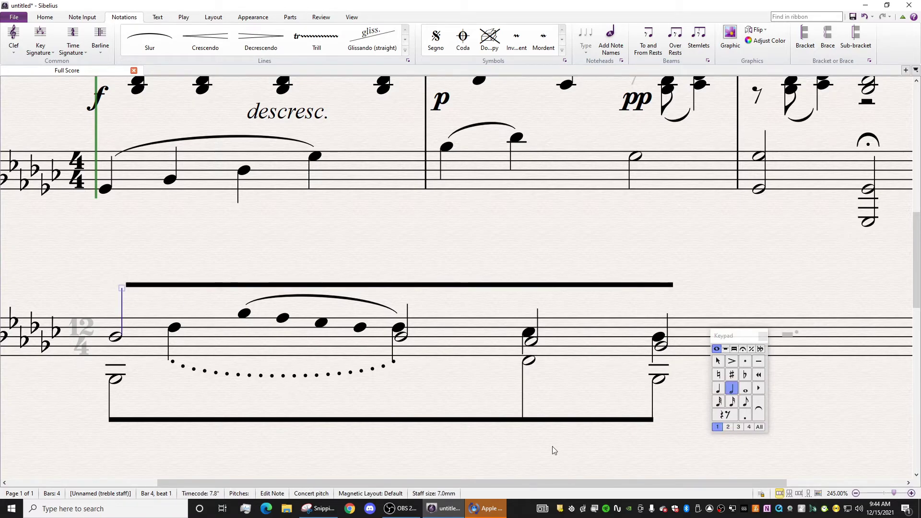
pyautogui.click(408, 307)
pyautogui.click(538, 311)
pyautogui.press('Up')
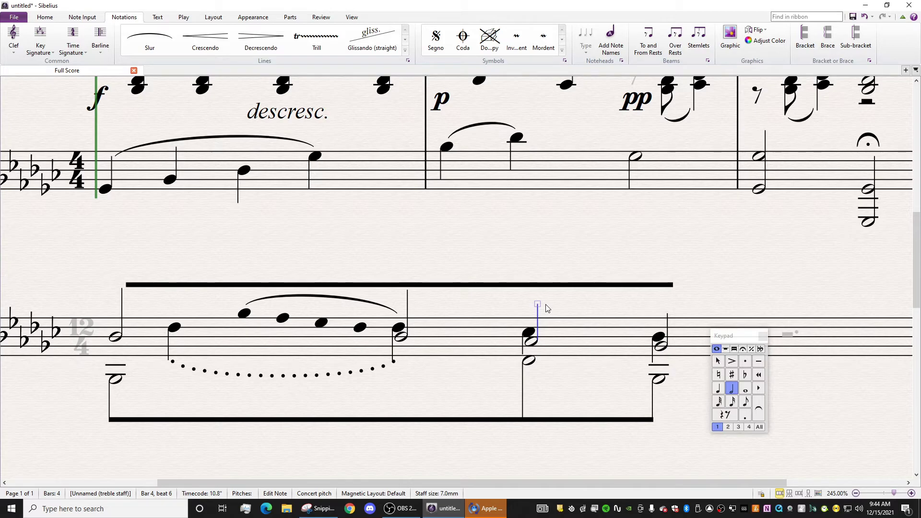
pyautogui.click(668, 319)
# Shift the upper beam line so that it starts at the tip of the beat 1 stem in bar 4
pyautogui.click(524, 286)
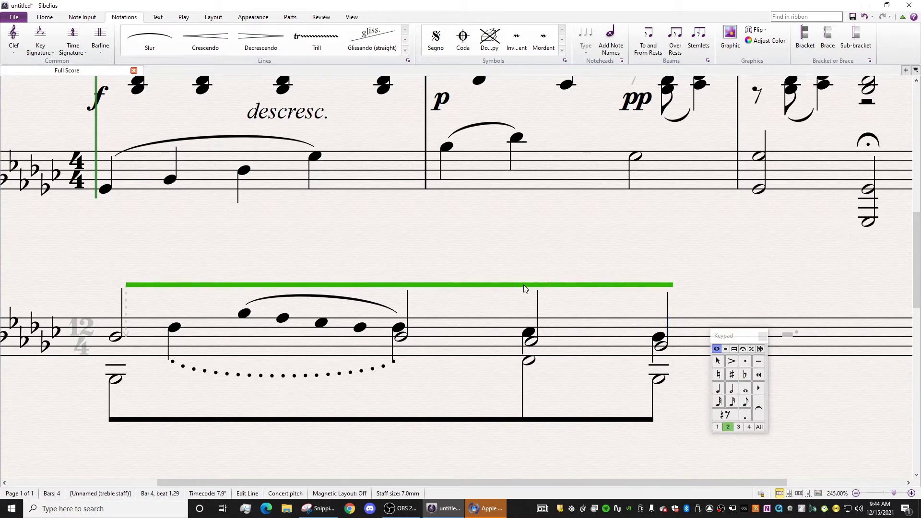
pyautogui.press('Left')
pyautogui.press('Left')
pyautogui.press('Left')
pyautogui.press('Left')
pyautogui.press('Left')
pyautogui.press('Down')
pyautogui.press('Down')
pyautogui.press('Down')
pyautogui.press('Down')
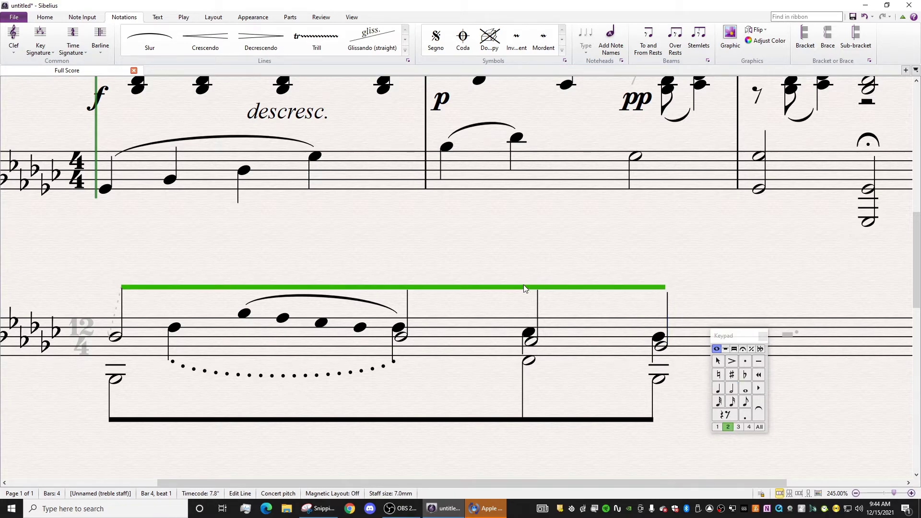
pyautogui.press('Down')
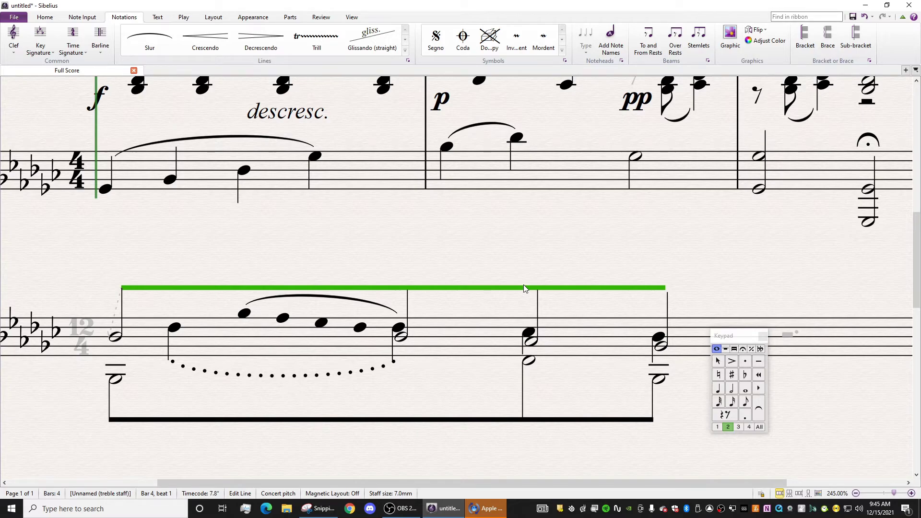
# Extend the end of the upper beam line to the beat 8 stem and lengthen that stem to meet the beam
pyautogui.press('Escape')
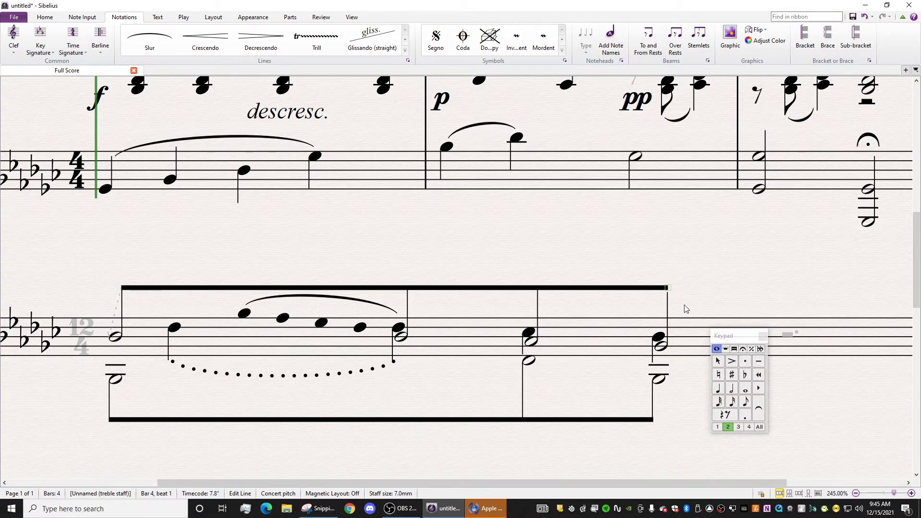
pyautogui.click(668, 294)
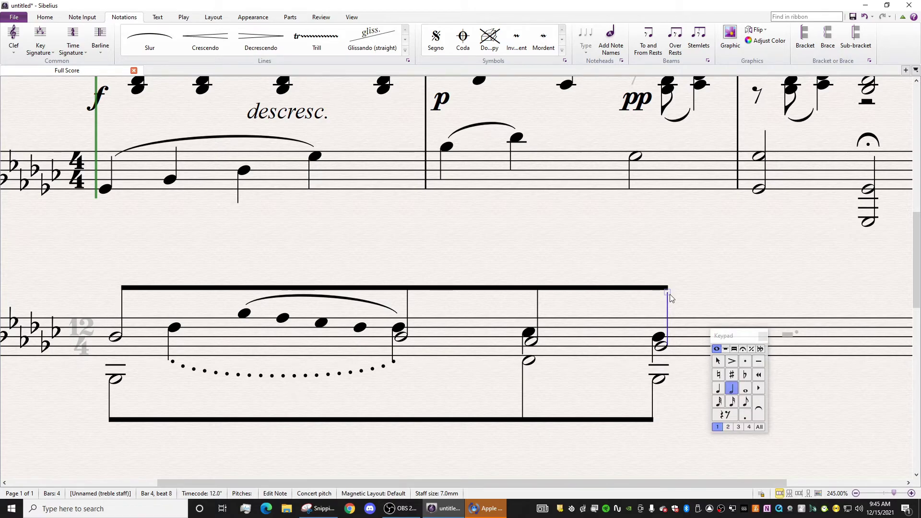
pyautogui.click(436, 267)
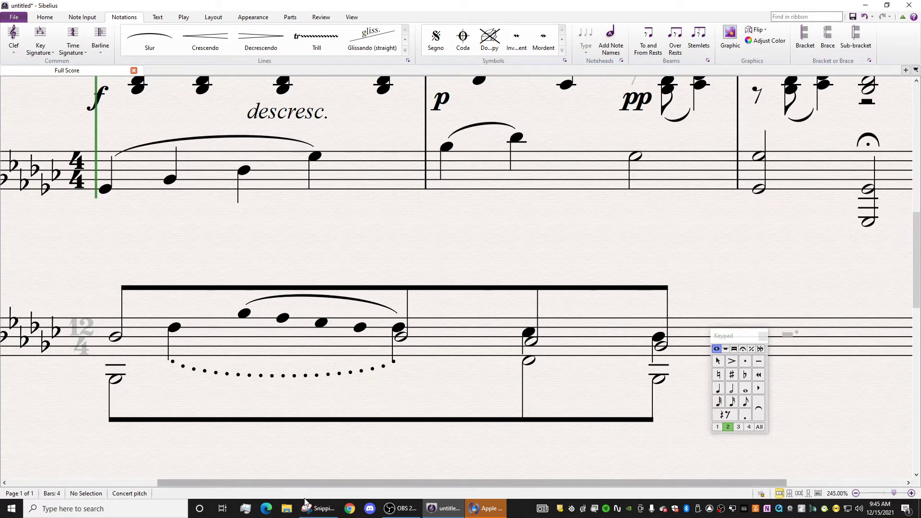
# Adjust the horizontal spacing of the notes on beats 4, 6 and 8 of bar 4, following the reference image in Snipping Tool
pyautogui.click(318, 508)
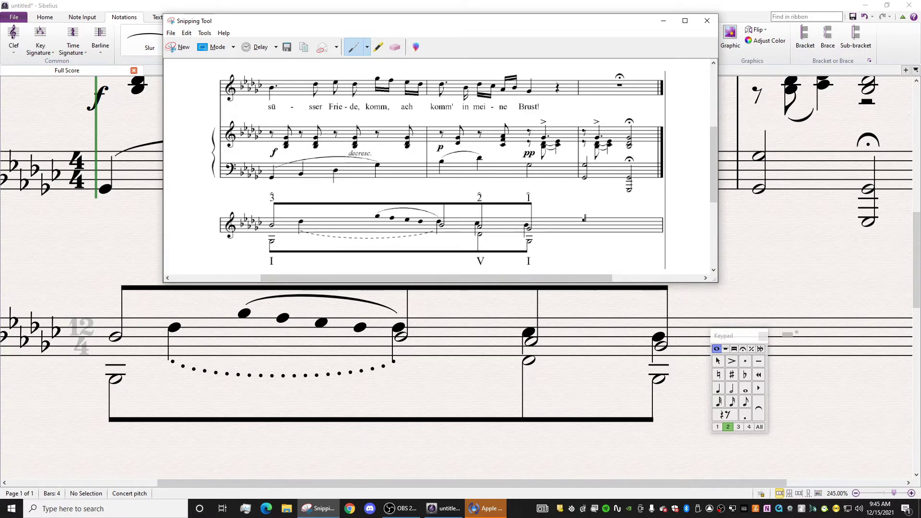
pyautogui.click(795, 287)
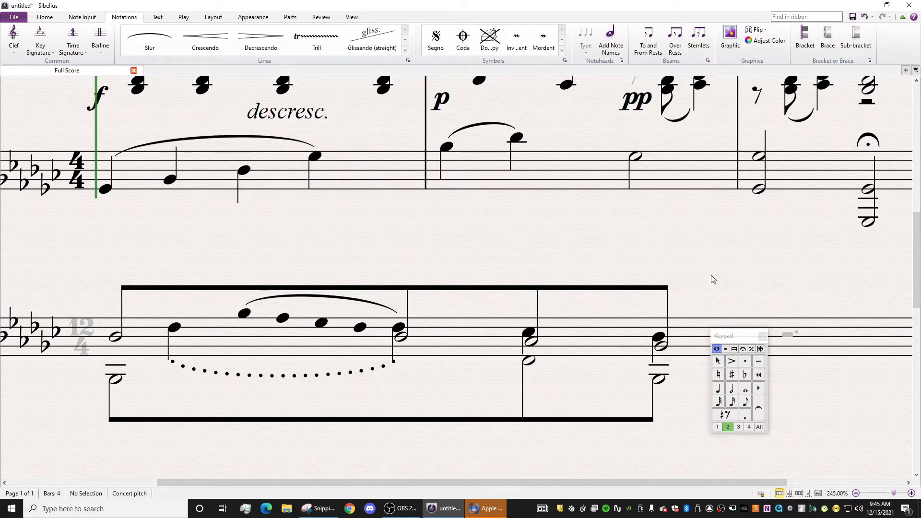
pyautogui.click(663, 347)
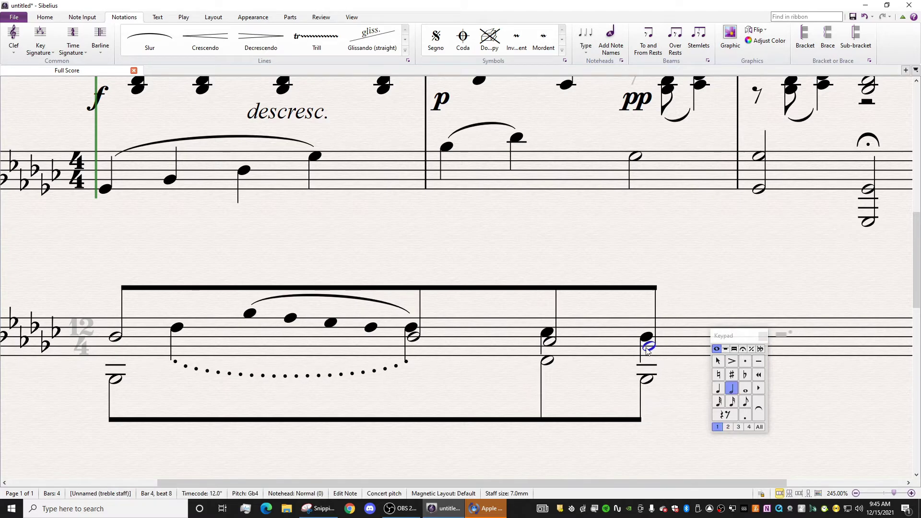
pyautogui.click(541, 342)
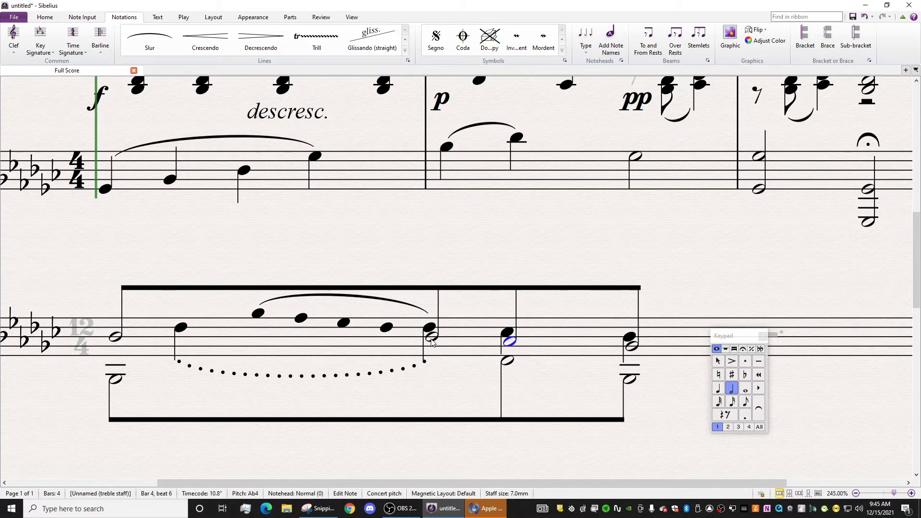
pyautogui.click(432, 339)
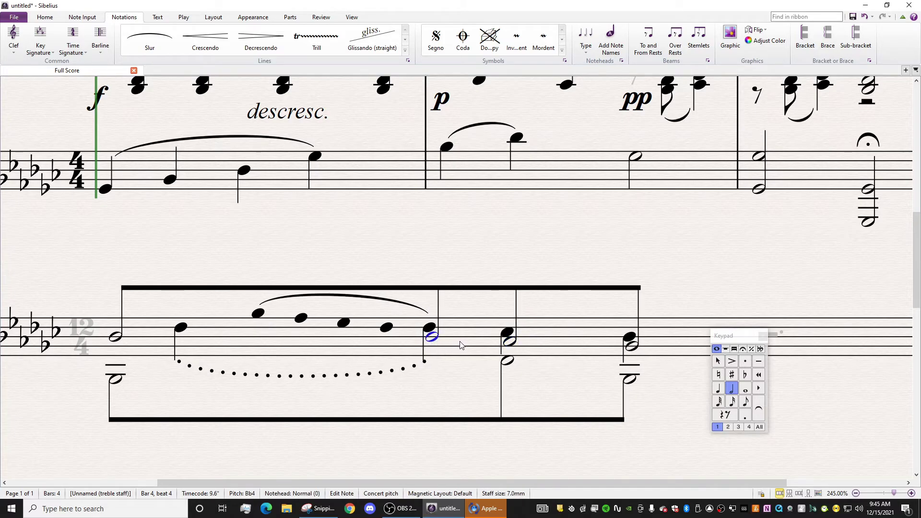
pyautogui.click(510, 342)
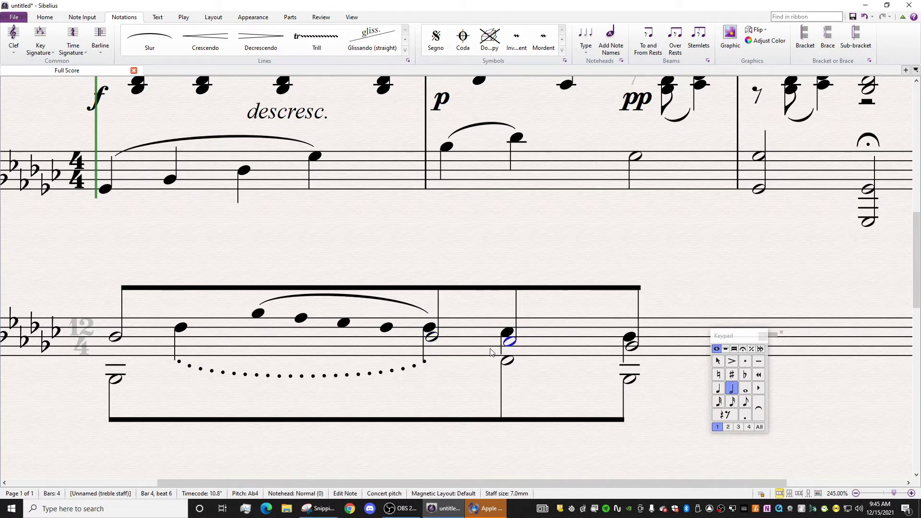
pyautogui.click(632, 346)
pyautogui.click(430, 328)
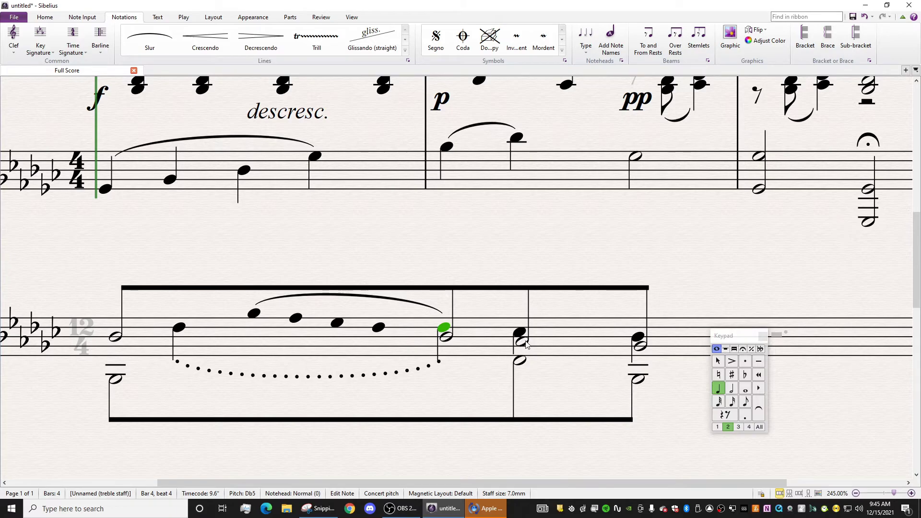
pyautogui.click(649, 253)
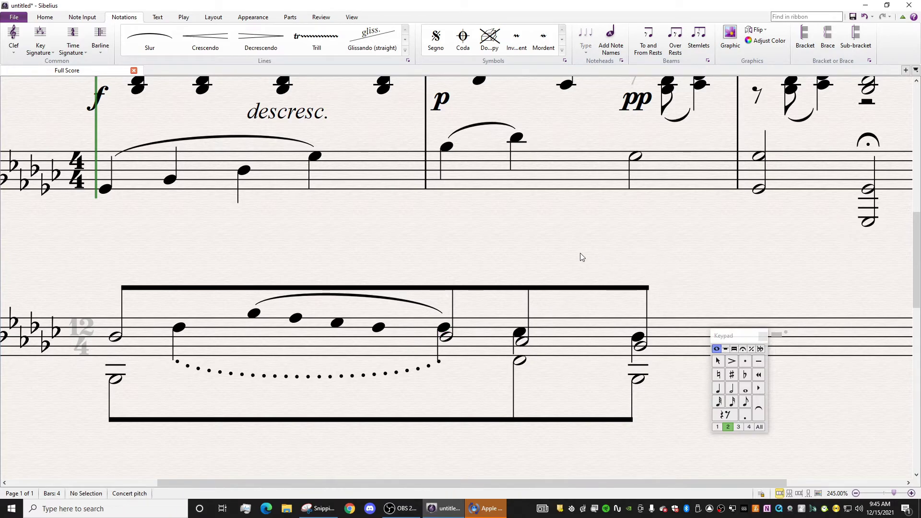
# Move the four stemless notes under the upper slur in bar 4 closer together and nearer to the notes on beat 4
pyautogui.click(254, 314)
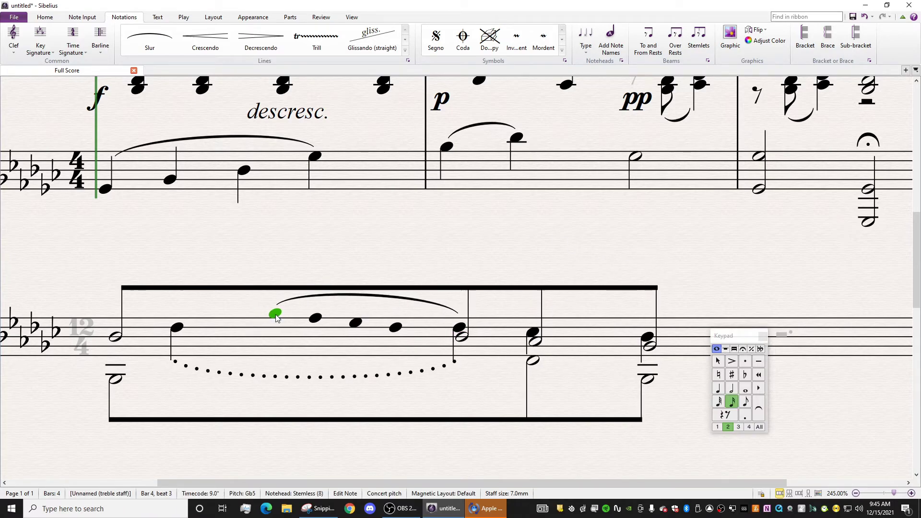
pyautogui.click(313, 319)
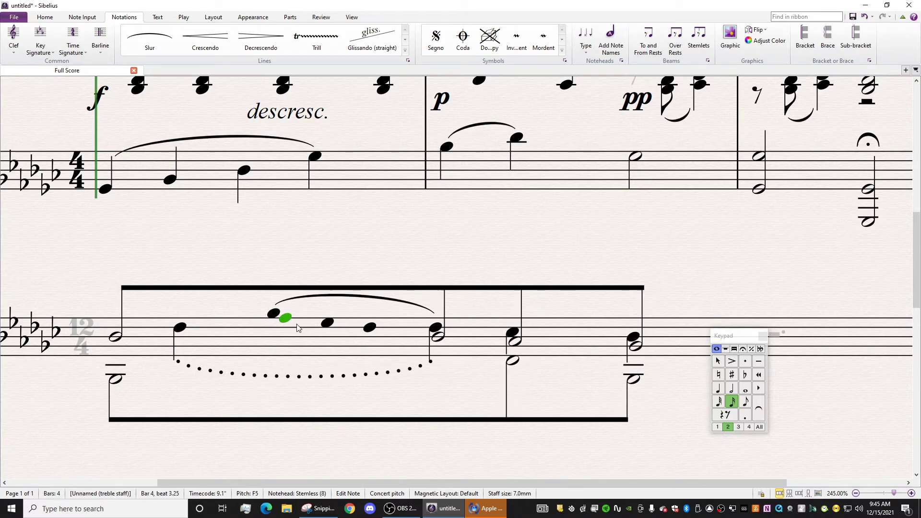
pyautogui.click(341, 324)
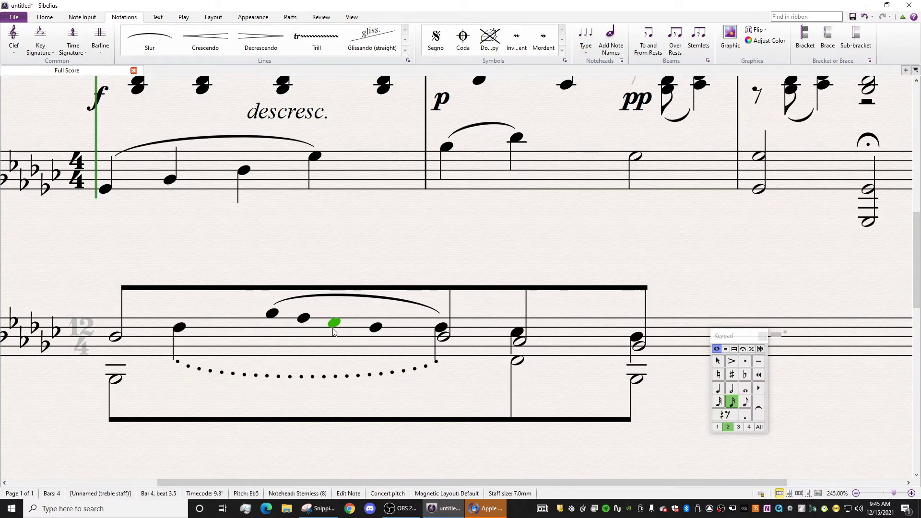
pyautogui.click(370, 331)
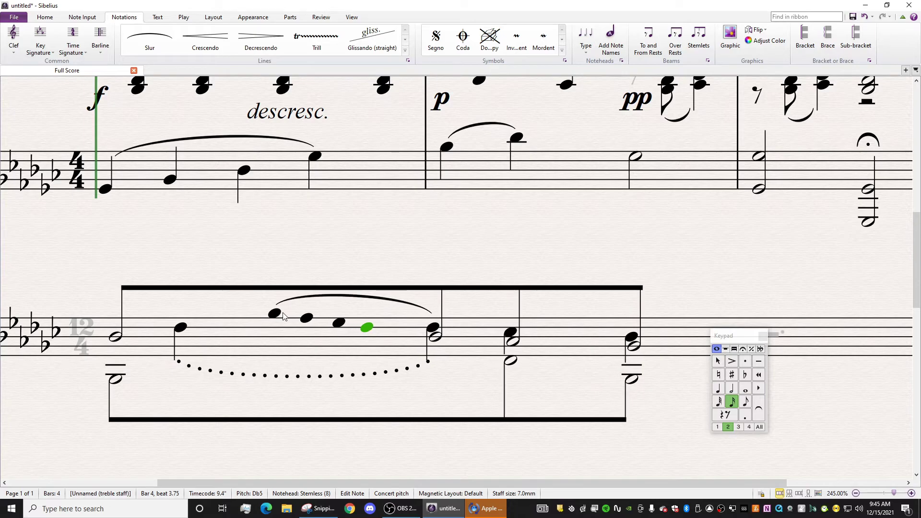
pyautogui.click(435, 331)
pyautogui.press('Escape')
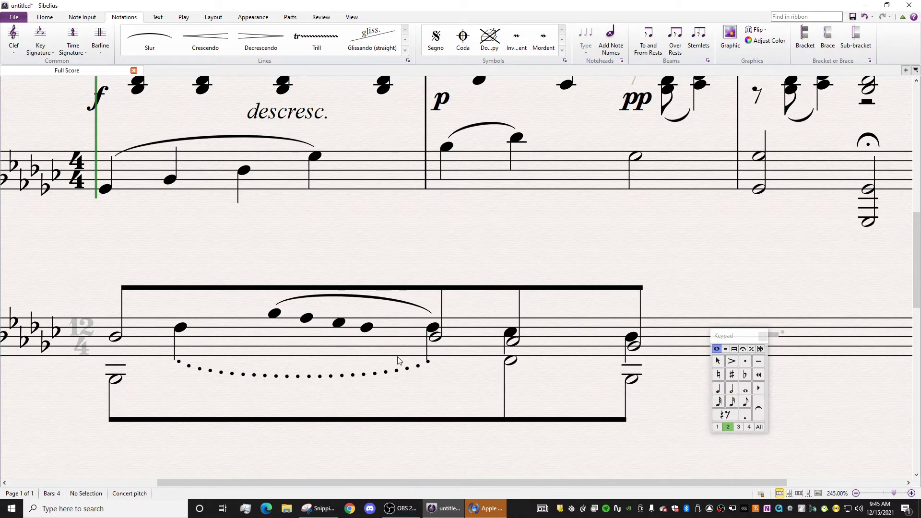
# Compare the analytical staff with the reference image in Snipping Tool, examining the labels below the lower beam
pyautogui.scroll(1, 431, 253)
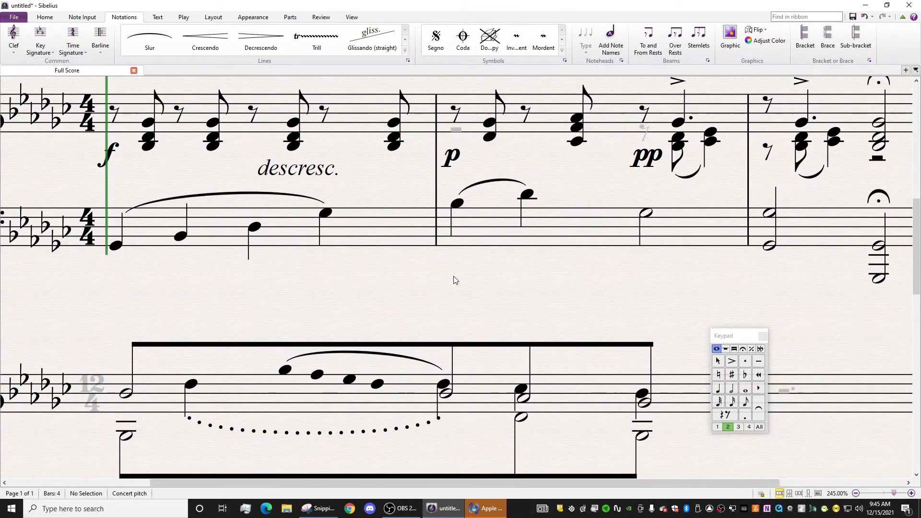
pyautogui.scroll(-4, 455, 277)
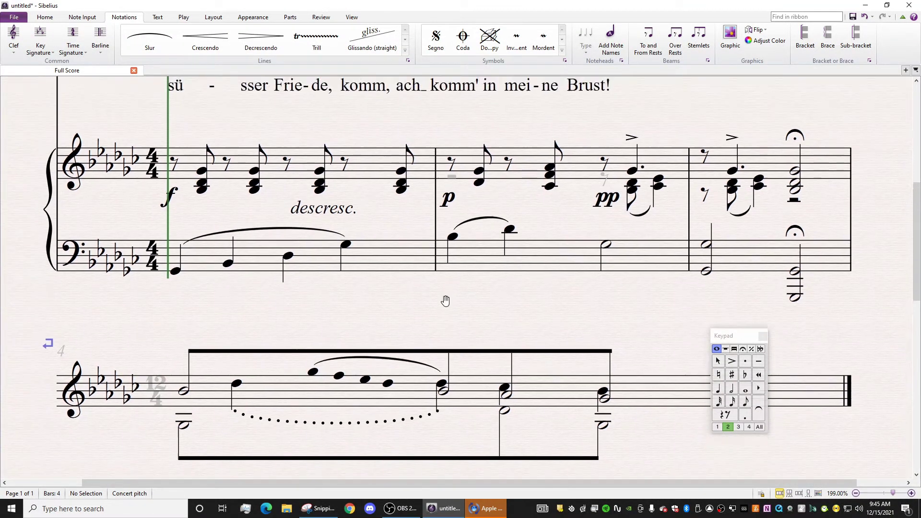
pyautogui.click(318, 508)
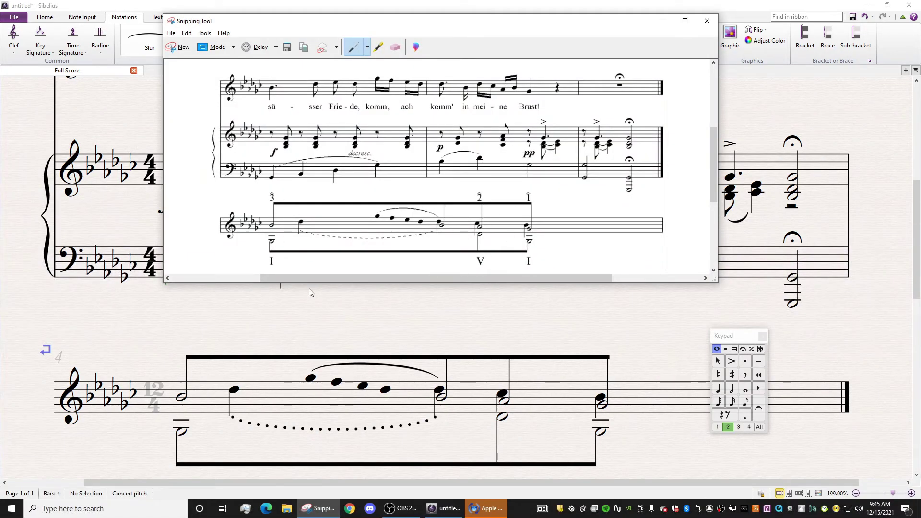
pyautogui.click(253, 326)
pyautogui.scroll(-2, 252, 328)
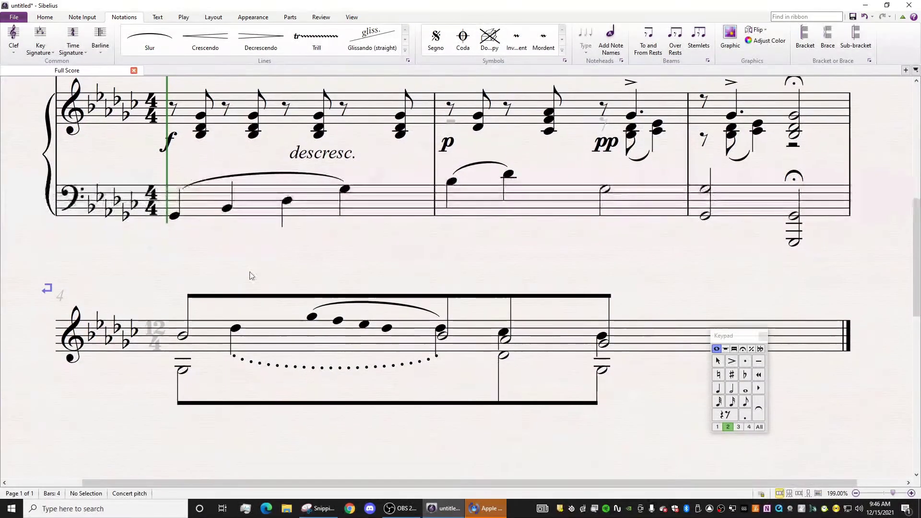
pyautogui.click(183, 370)
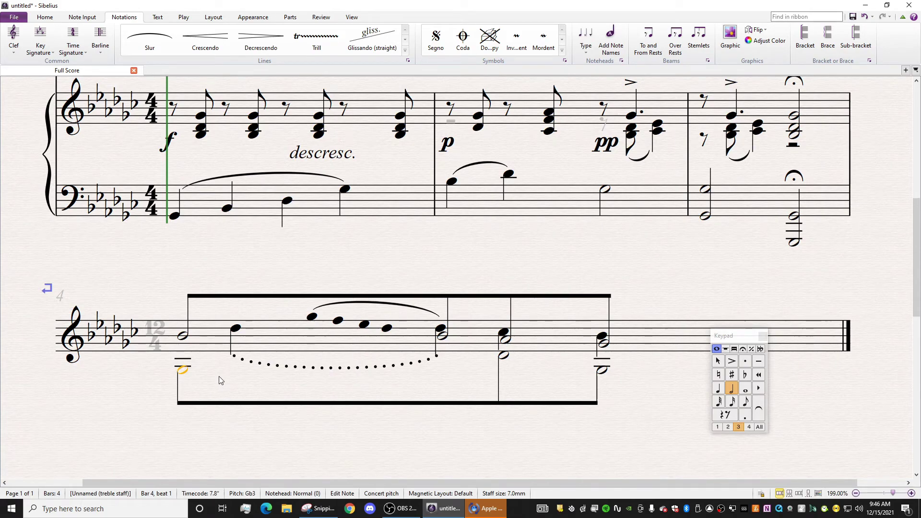
pyautogui.hotkey('ctrl', 'l')
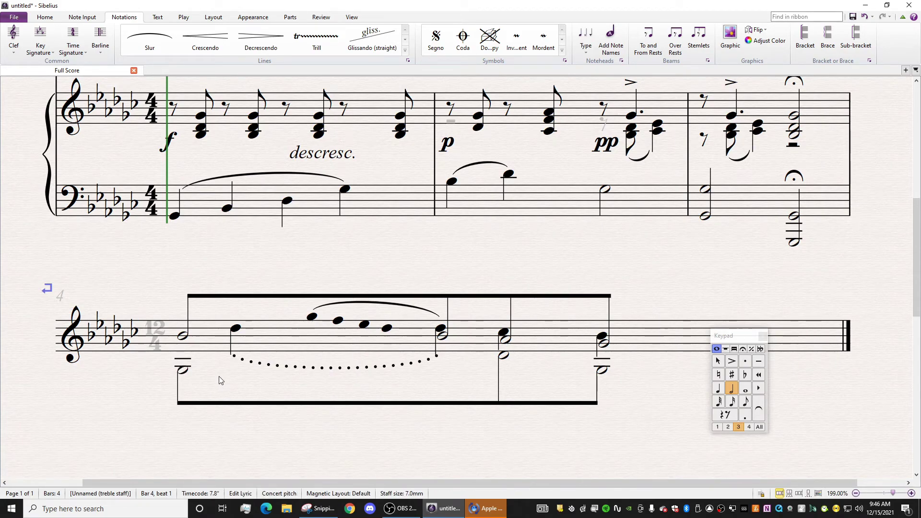
pyautogui.write('I')
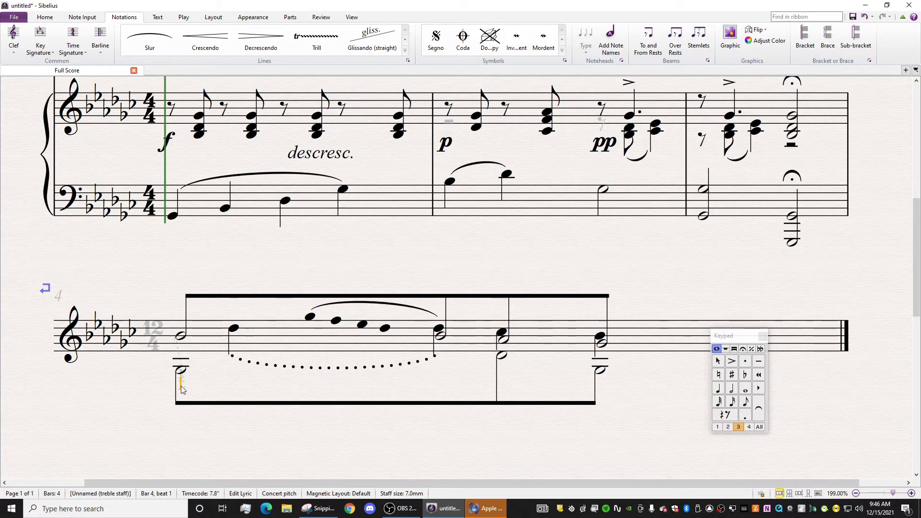
pyautogui.moveTo(181, 386); pyautogui.dragTo(177, 436)
pyautogui.press('Delete')
# Add the Roman numeral I as Technique text on beat 1 of bar 4 and place it below the start of the lower beam
pyautogui.hotkey('ctrl', 't')
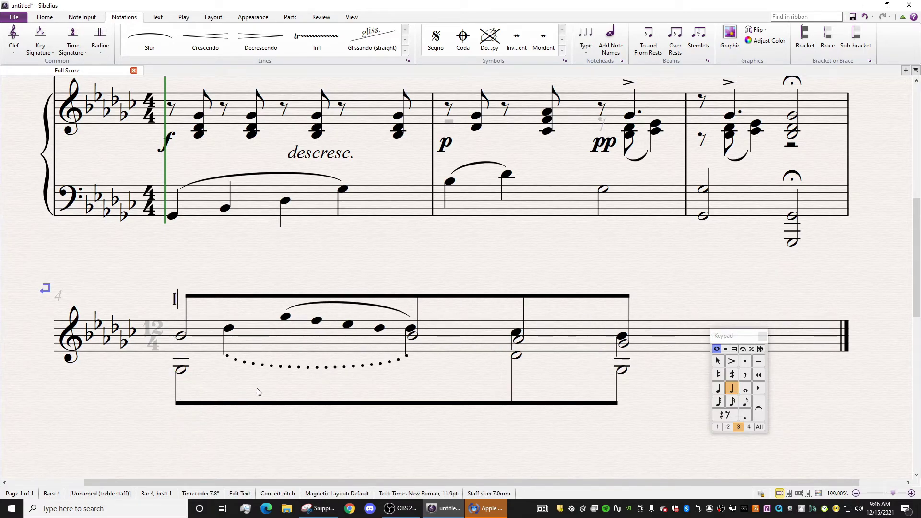
pyautogui.moveTo(174, 316); pyautogui.dragTo(173, 421)
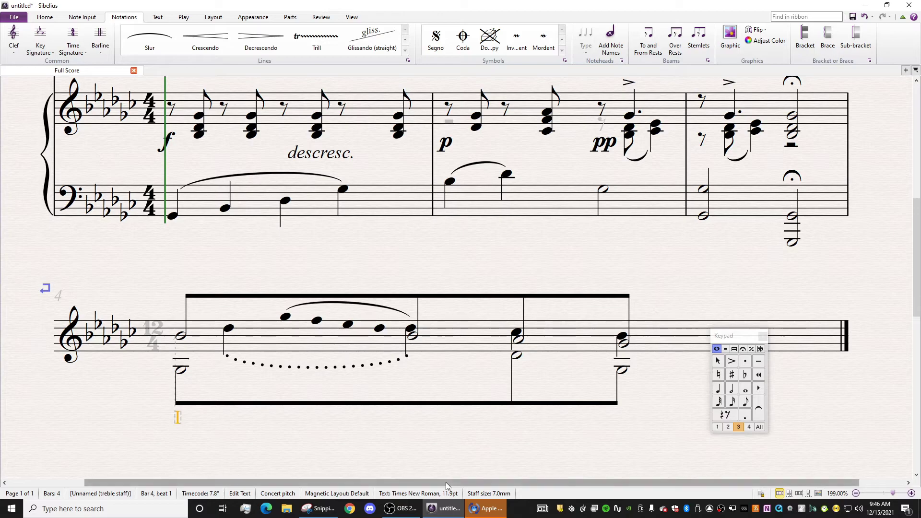
# Add the Roman numerals V on beat 6 and I on beat 8 of bar 4, below the lower beam, following the reference image
pyautogui.click(330, 511)
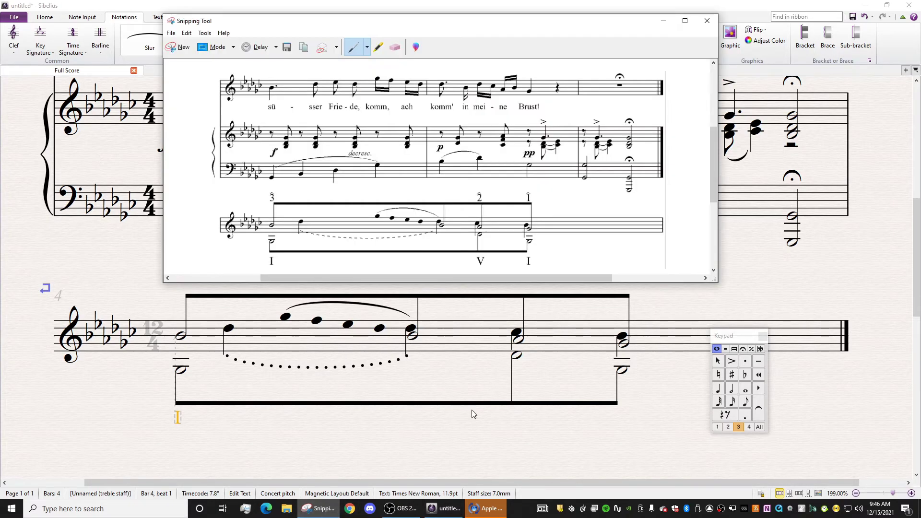
pyautogui.click(525, 451)
pyautogui.press('space')
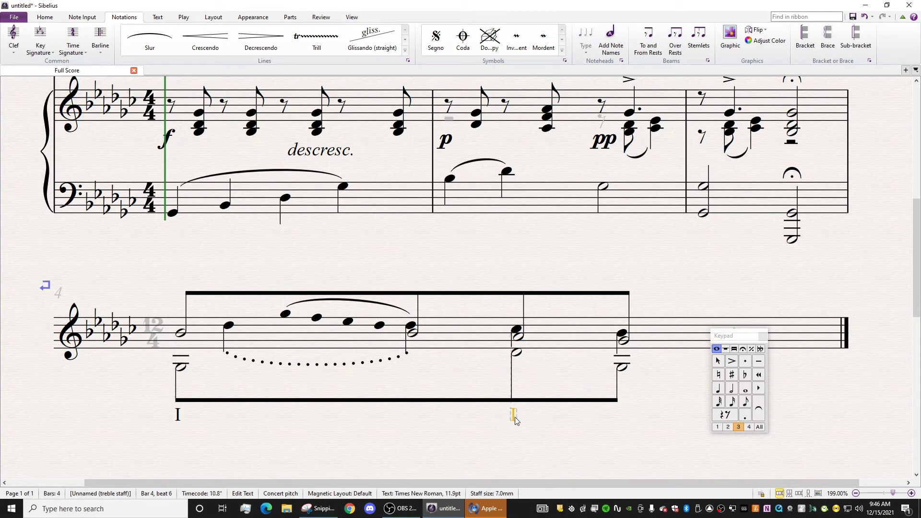
pyautogui.write('I ')
pyautogui.write('V')
pyautogui.click(622, 365)
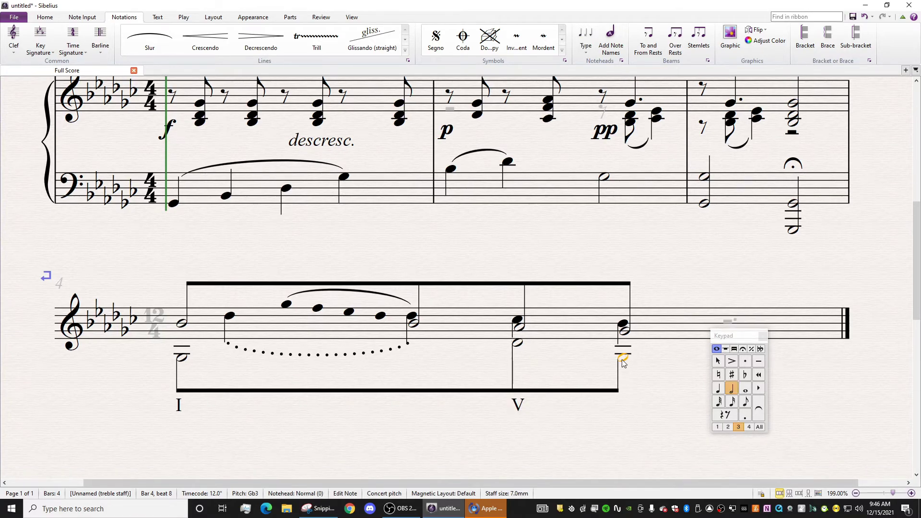
pyautogui.hotkey('ctrl', 'l')
pyautogui.write('I')
pyautogui.click(318, 509)
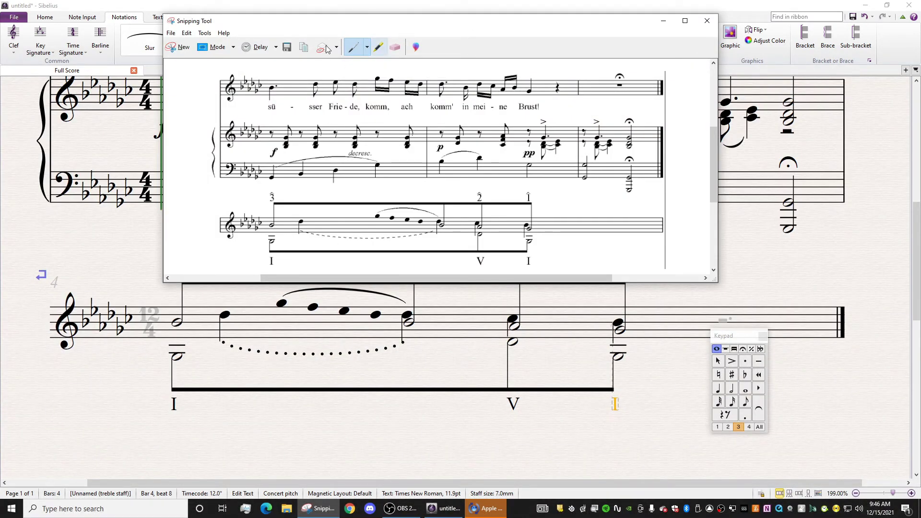
pyautogui.moveTo(324, 25); pyautogui.dragTo(480, 209)
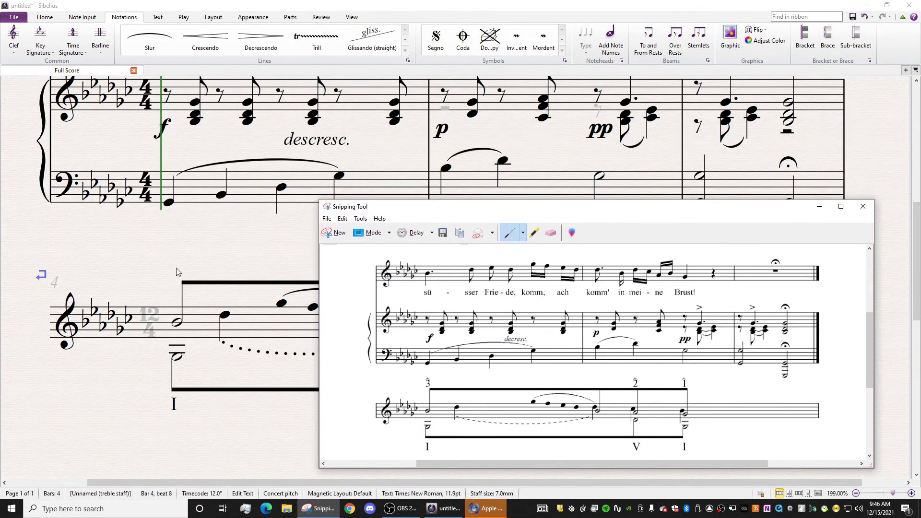
pyautogui.click(181, 272)
pyautogui.click(177, 324)
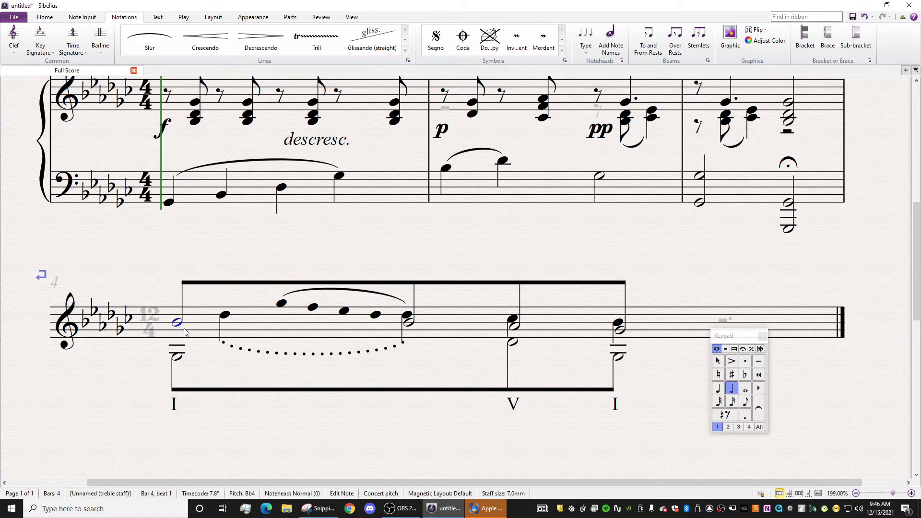
pyautogui.hotkey('ctrl', 'e')
pyautogui.press('Escape')
pyautogui.hotkey('ctrl', 't')
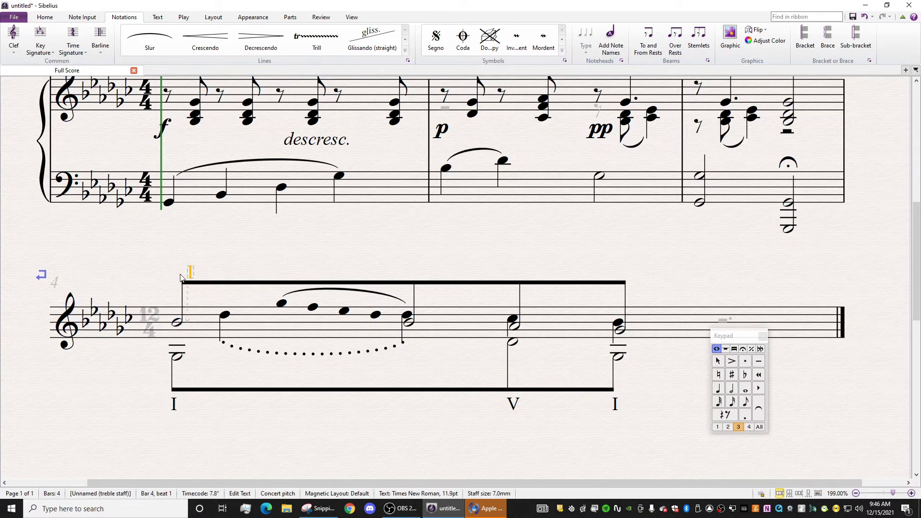
pyautogui.moveTo(174, 271); pyautogui.dragTo(178, 274)
pyautogui.press('BackSpace')
pyautogui.rightClick(175, 267)
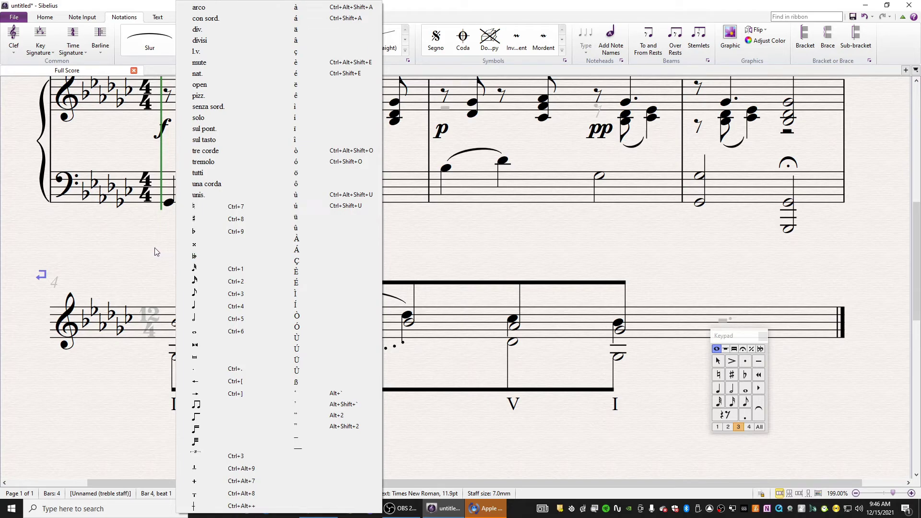
pyautogui.click(174, 269)
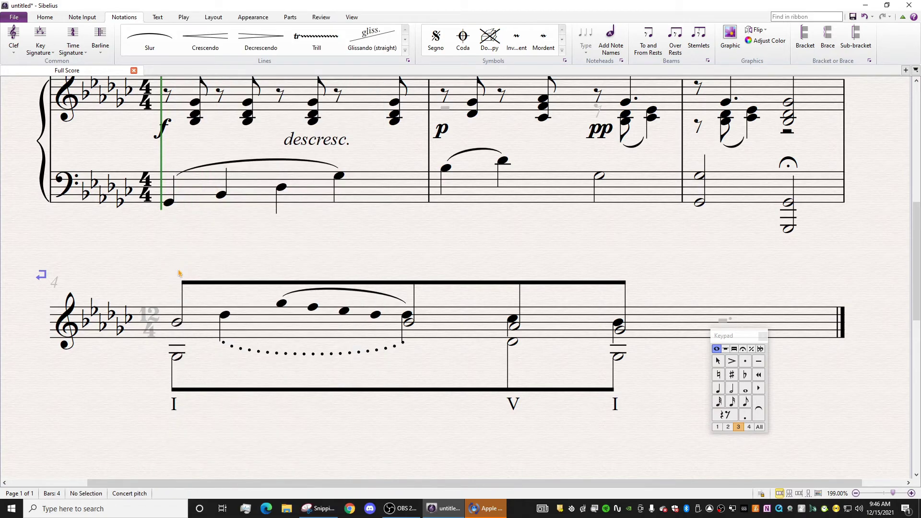
# Add the scale-degree number 3 as text on beat 1 of bar 4, just above the start of the upper beam
pyautogui.click(180, 274)
pyautogui.click(187, 261)
pyautogui.moveTo(172, 288); pyautogui.dragTo(177, 271)
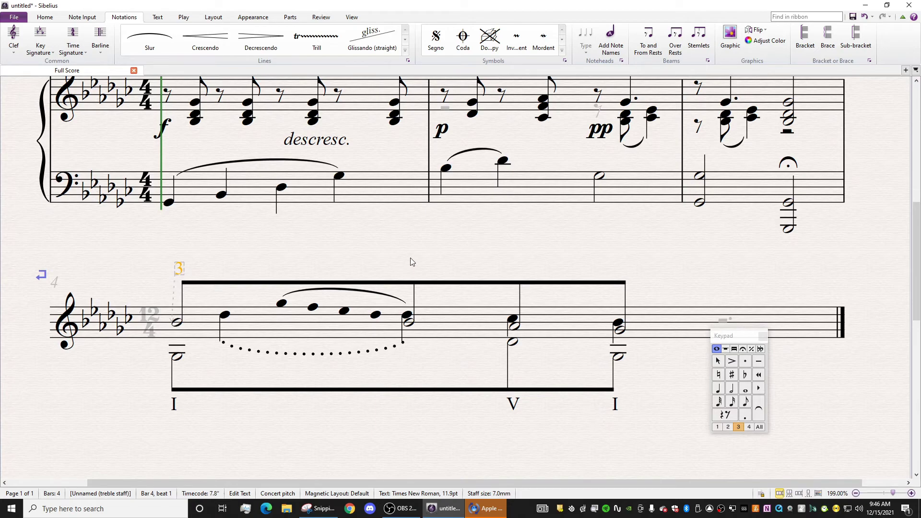
# Check the reference image in Snipping Tool and add the scale-degree number 2 above the upper beam at beat 6 of bar 4
pyautogui.click(318, 510)
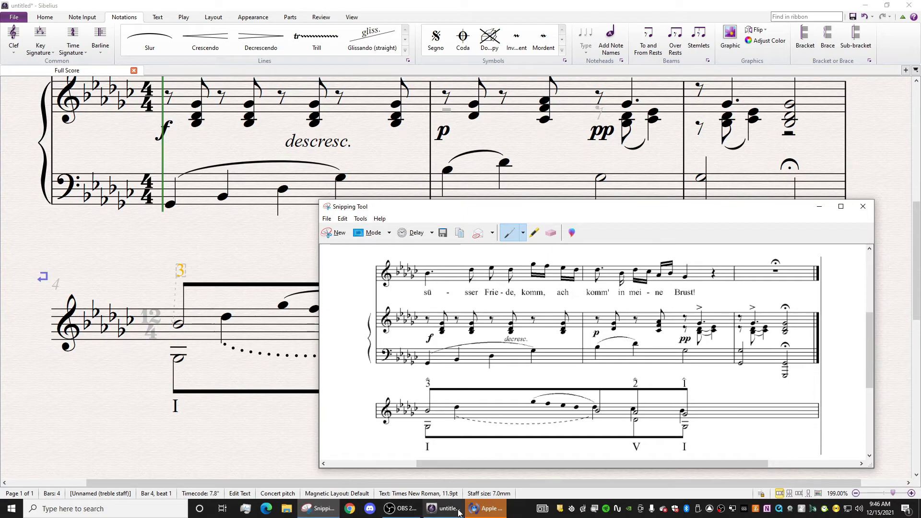
pyautogui.click(435, 509)
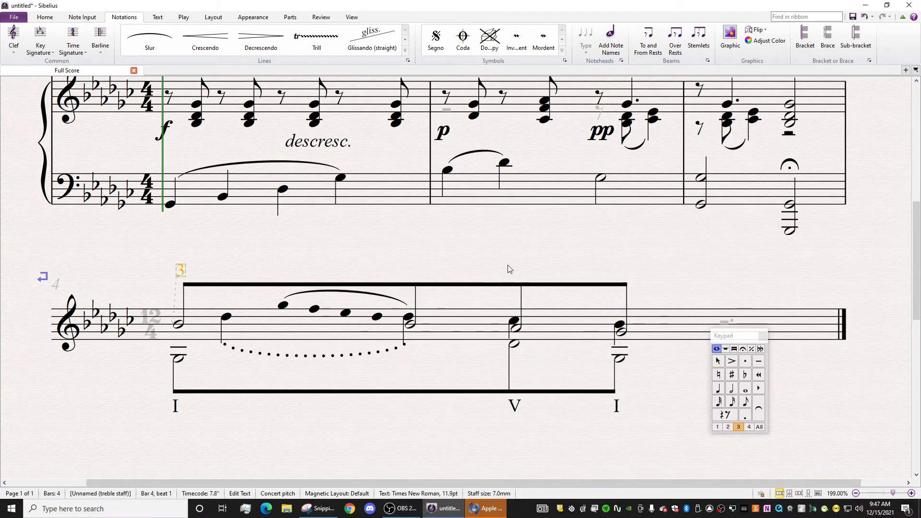
pyautogui.click(506, 281)
pyautogui.write('2')
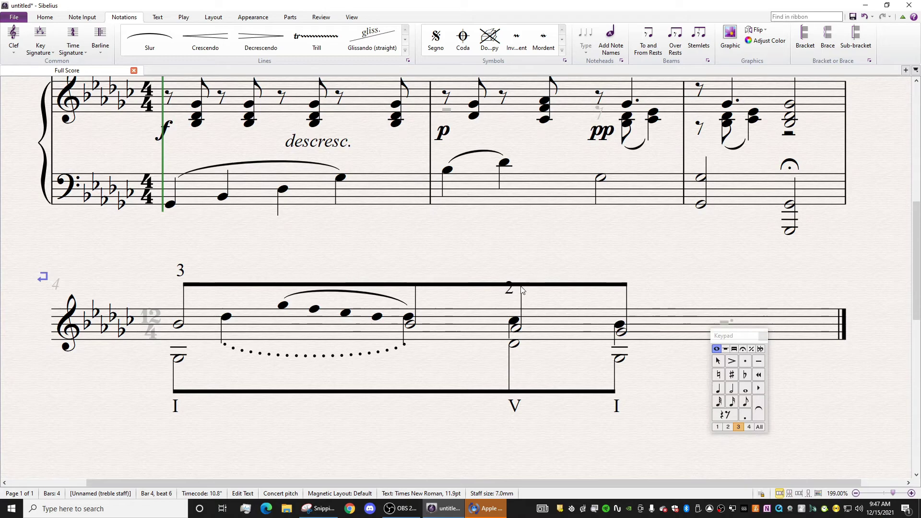
pyautogui.press('Escape')
pyautogui.press('Escape')
pyautogui.click(512, 290)
pyautogui.moveTo(512, 291); pyautogui.dragTo(521, 275)
pyautogui.press('Escape')
# Add the scale-degree number 1 above the end of the upper beam at beat 8 of bar 4
pyautogui.click(625, 282)
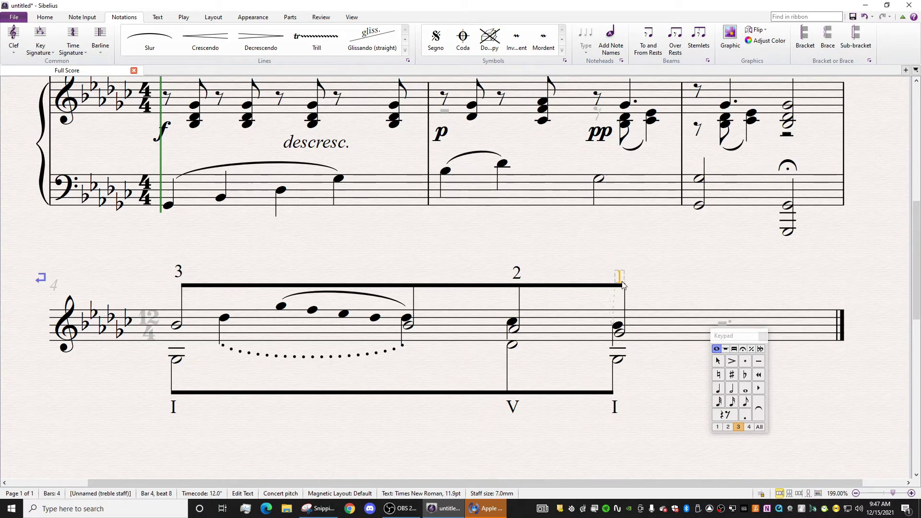
pyautogui.write('1')
pyautogui.press('Escape')
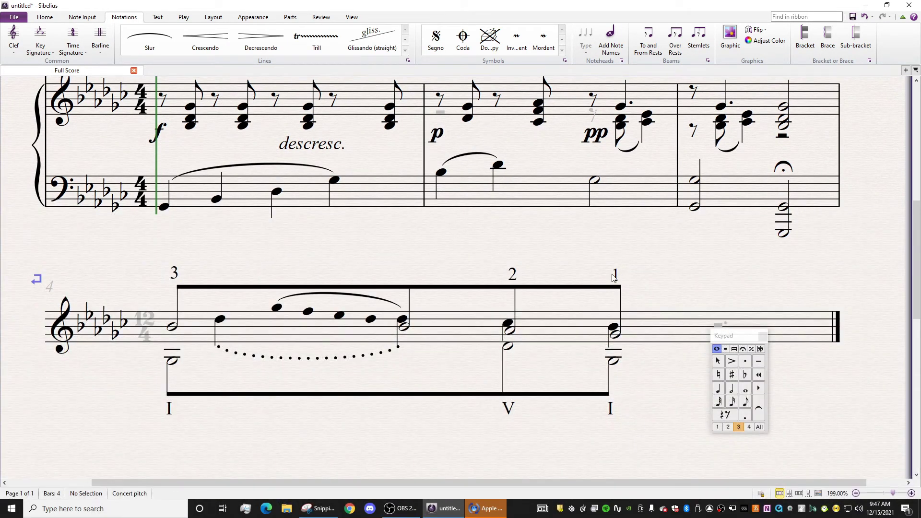
pyautogui.doubleClick(615, 276)
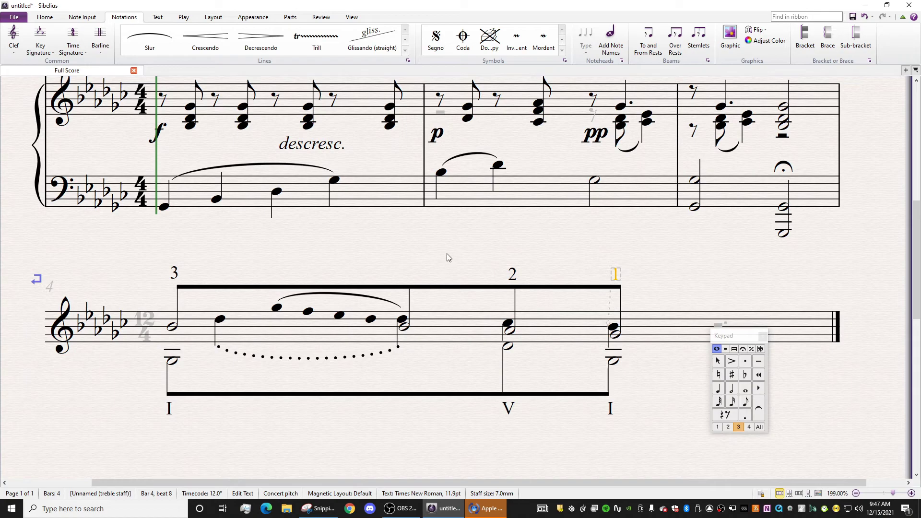
# Place the Lift pedal symbol from the Keyboard symbols as a caret above the scale-degree number 3 and centre it
pyautogui.click(335, 260)
pyautogui.press('z')
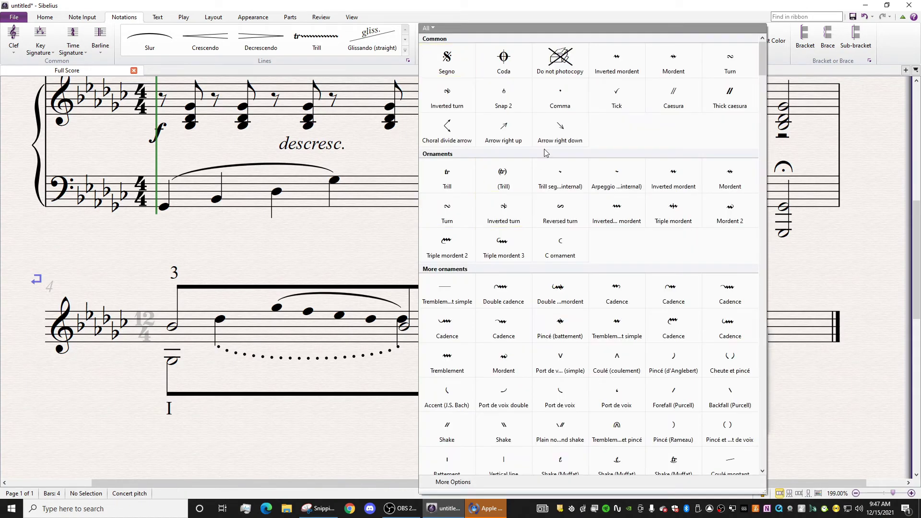
pyautogui.scroll(-1, 609, 255)
pyautogui.scroll(-15, 609, 256)
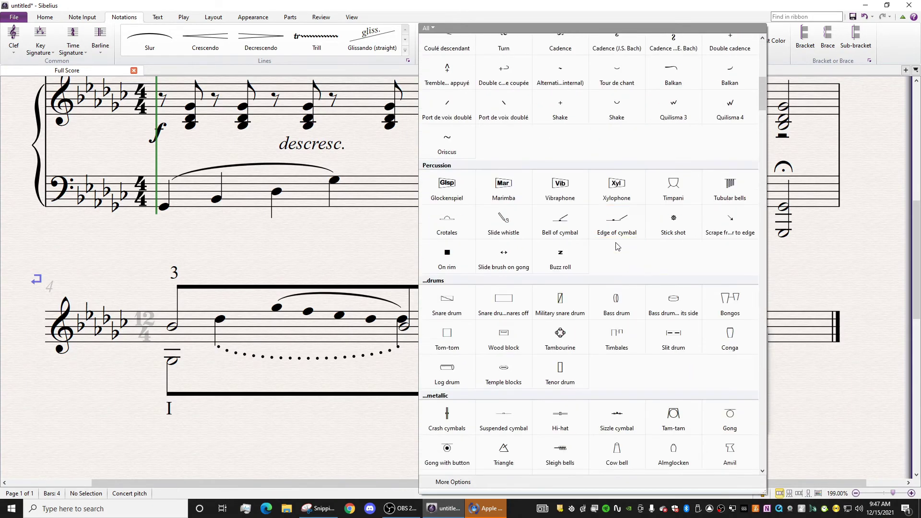
pyautogui.scroll(-5, 627, 254)
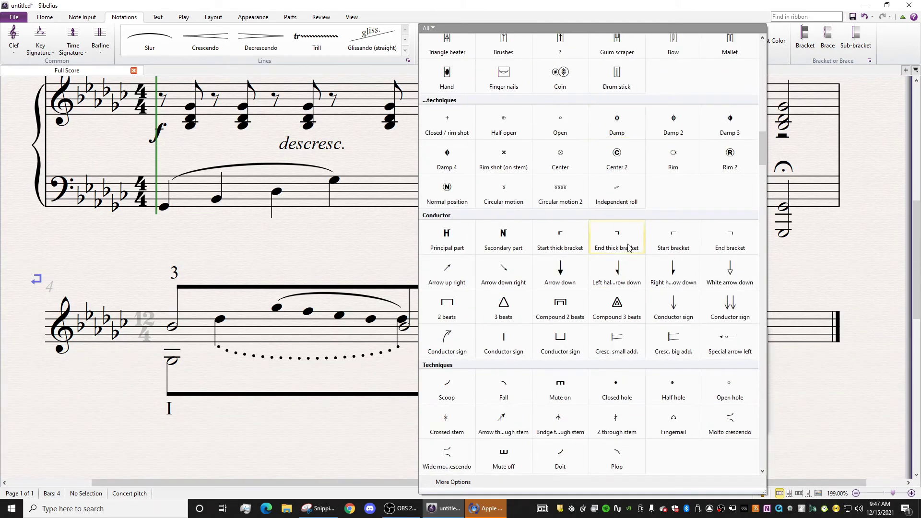
pyautogui.scroll(-13, 626, 252)
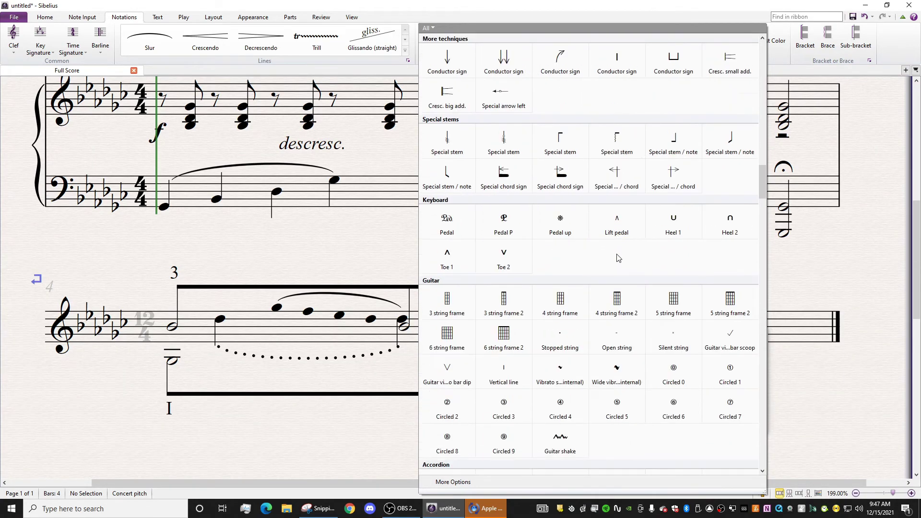
pyautogui.click(618, 219)
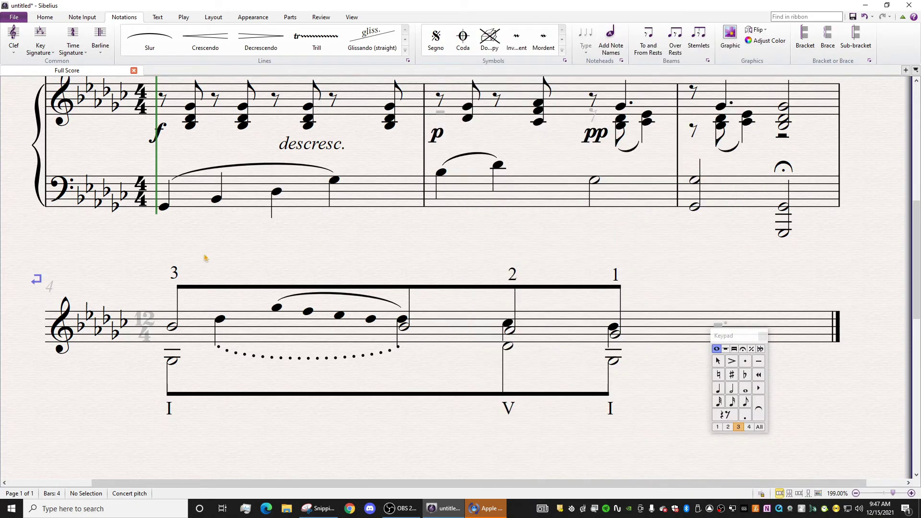
pyautogui.click(173, 263)
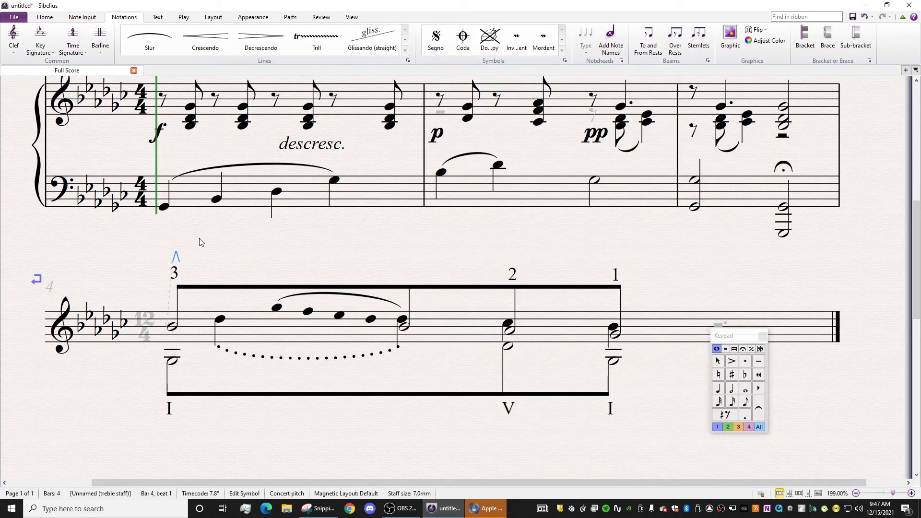
pyautogui.press('Left')
# Turn Magnetic Layout off for the caret above the 3 and bring it closer to the number
pyautogui.rightClick(178, 261)
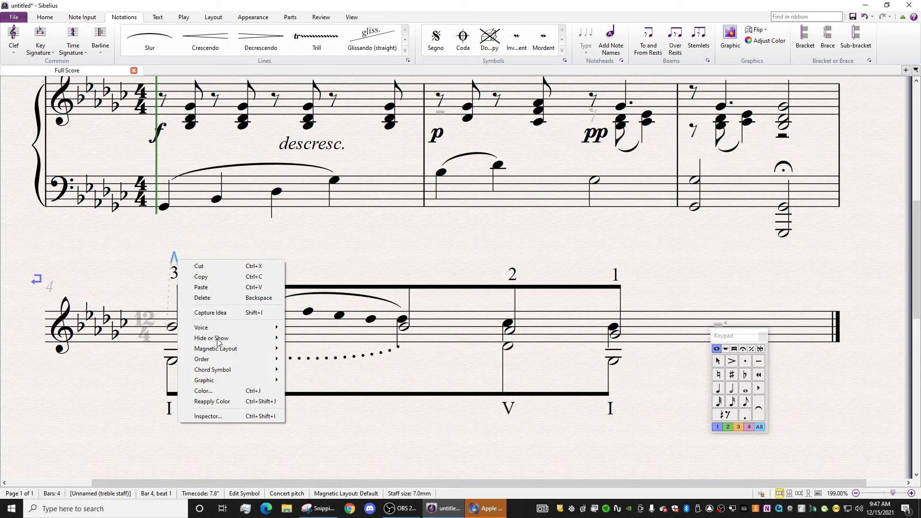
pyautogui.moveTo(216, 349)
pyautogui.click(314, 372)
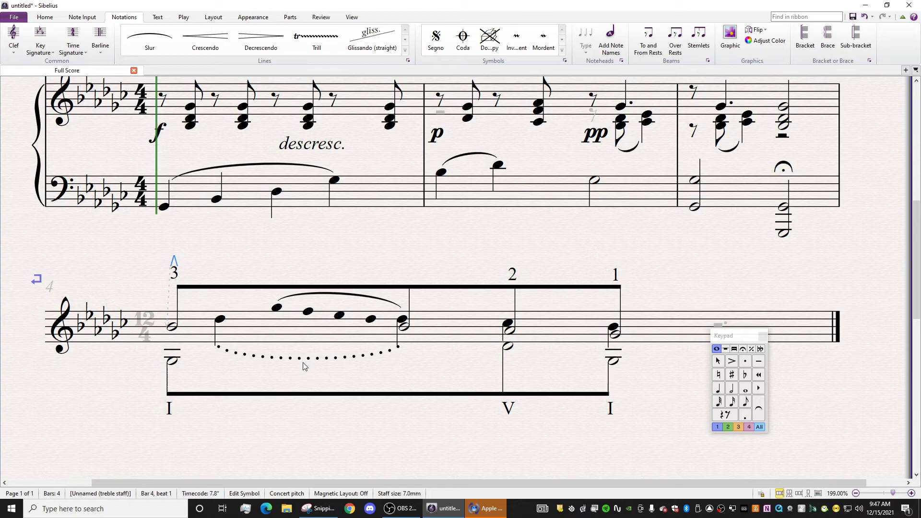
pyautogui.press('Escape')
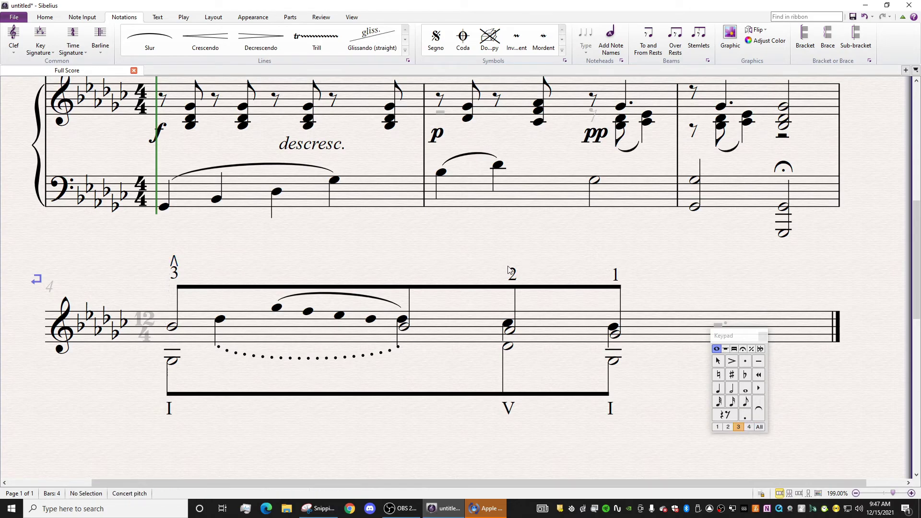
# Place copies of the caret symbol directly above the scale-degree numbers 2 and 1
pyautogui.click(512, 270)
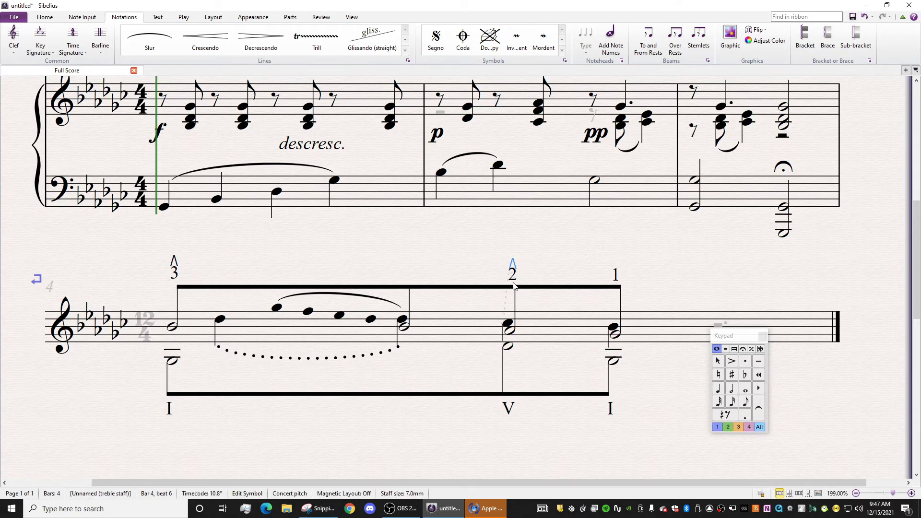
pyautogui.press('Escape')
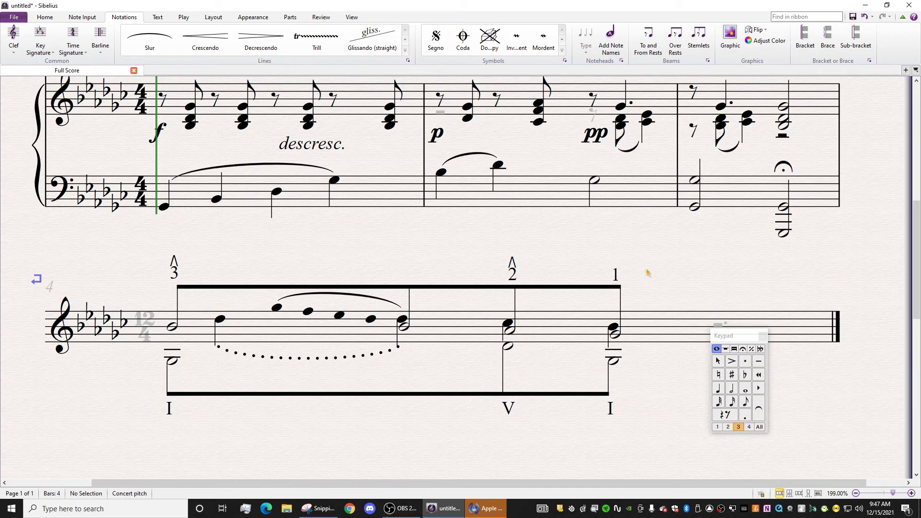
pyautogui.click(618, 268)
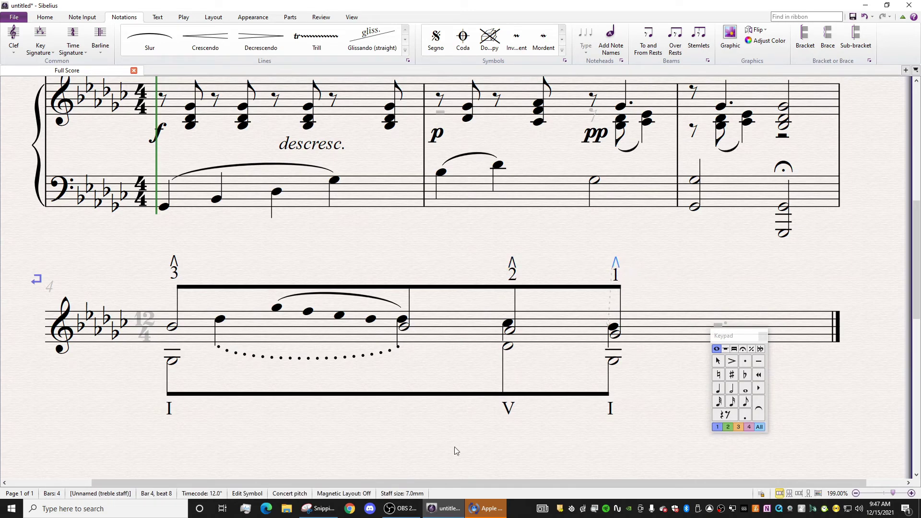
# Compare the carets with the reference image in Snipping Tool and delete the one above the 3
pyautogui.click(320, 509)
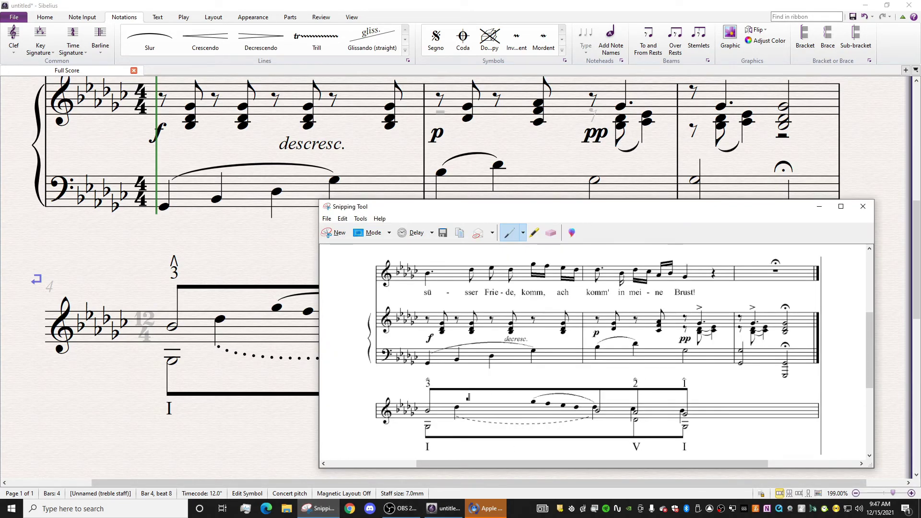
pyautogui.click(178, 254)
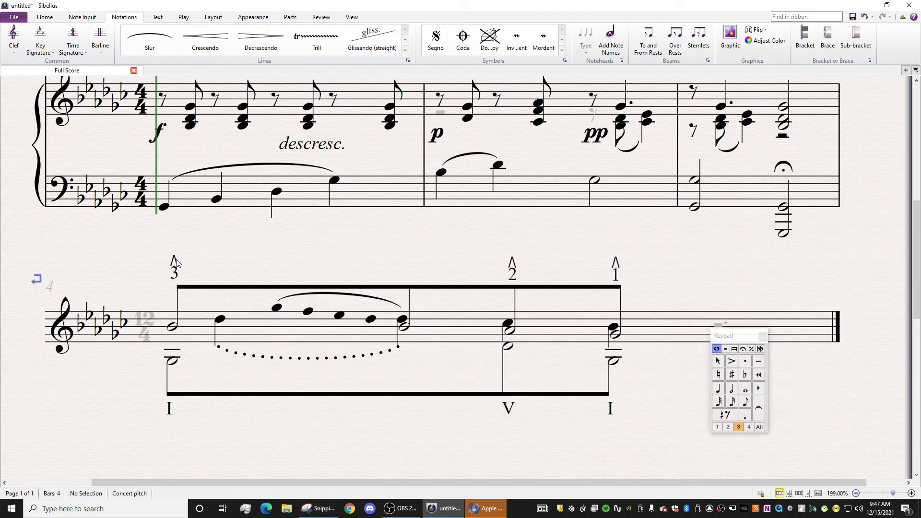
pyautogui.click(174, 261)
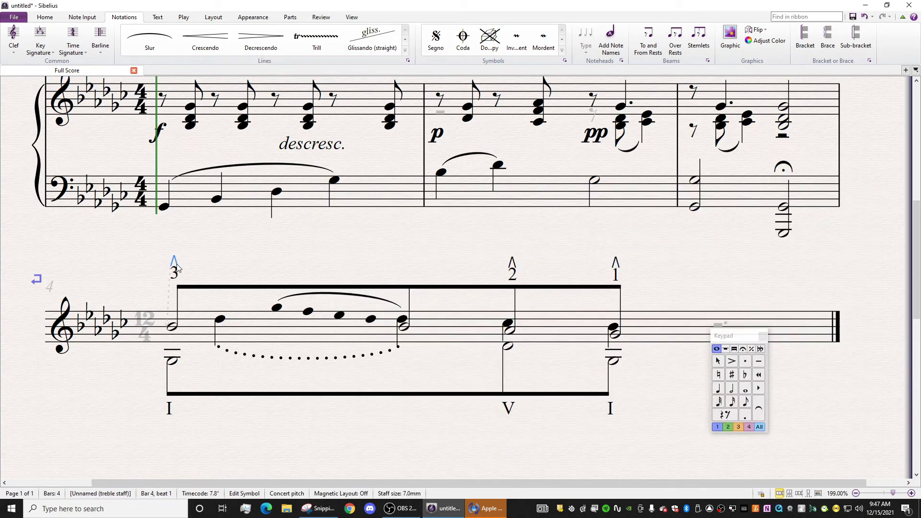
pyautogui.press('Delete')
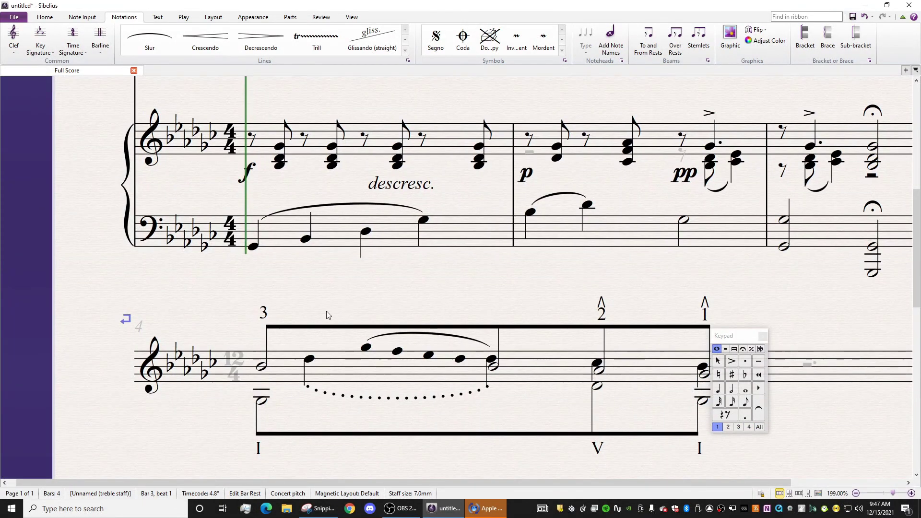
pyautogui.press('Escape')
pyautogui.press('z')
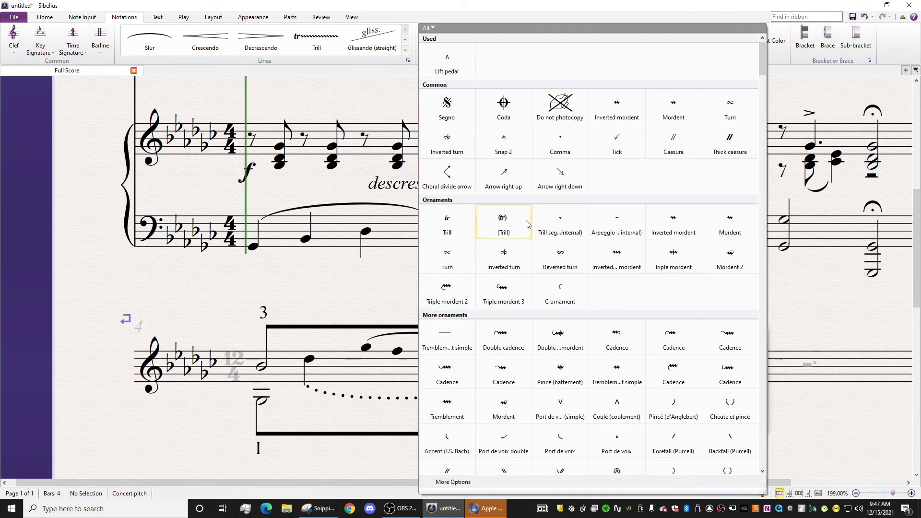
pyautogui.scroll(-20, 633, 199)
pyautogui.scroll(-10, 632, 199)
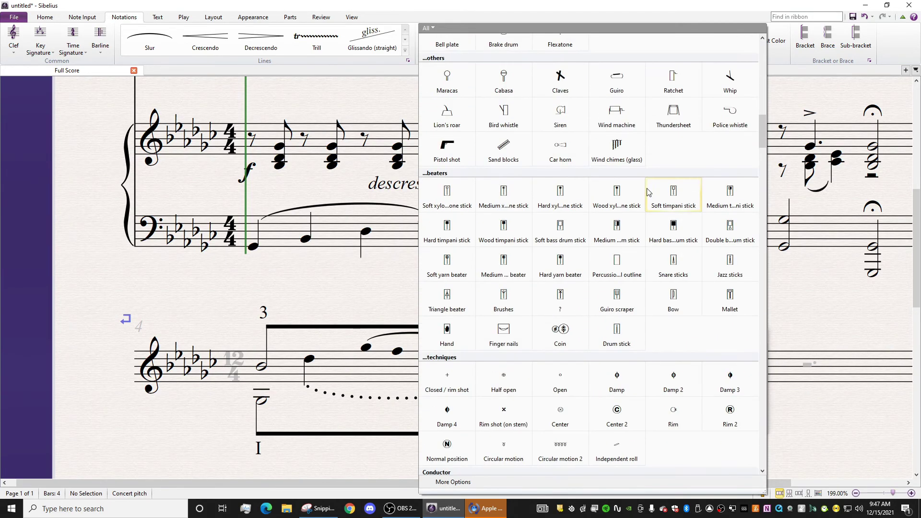
pyautogui.scroll(-10, 650, 193)
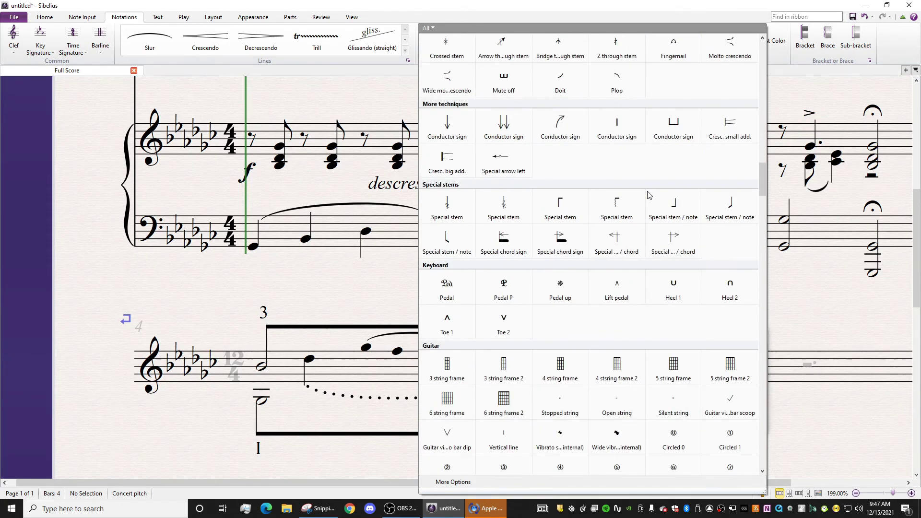
pyautogui.click(303, 297)
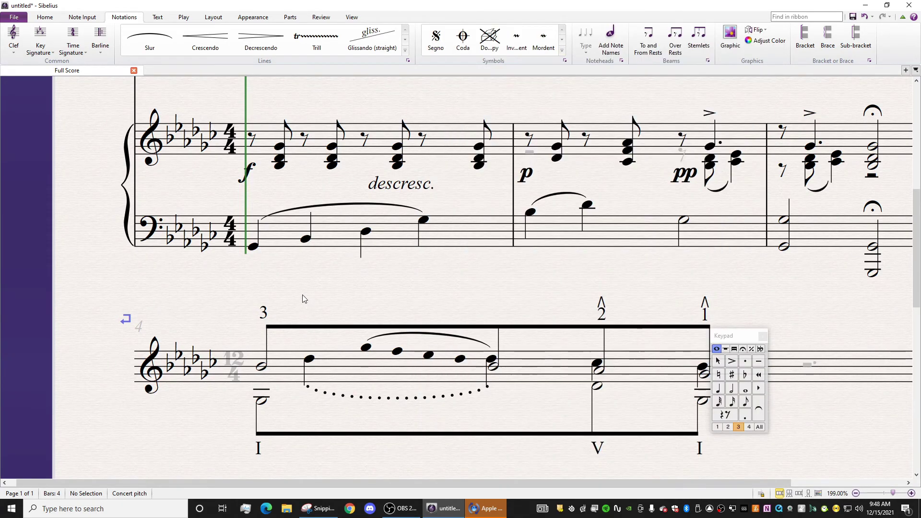
# Add a text caret (^) centred above the scale-degree number 3 and turn Magnetic Layout off for it
pyautogui.doubleClick(260, 301)
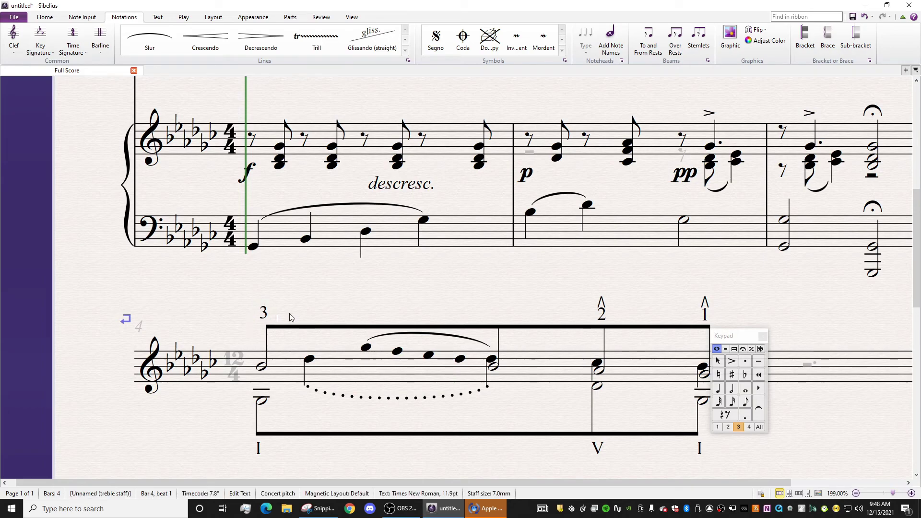
pyautogui.click(245, 321)
pyautogui.moveTo(257, 331); pyautogui.dragTo(263, 312)
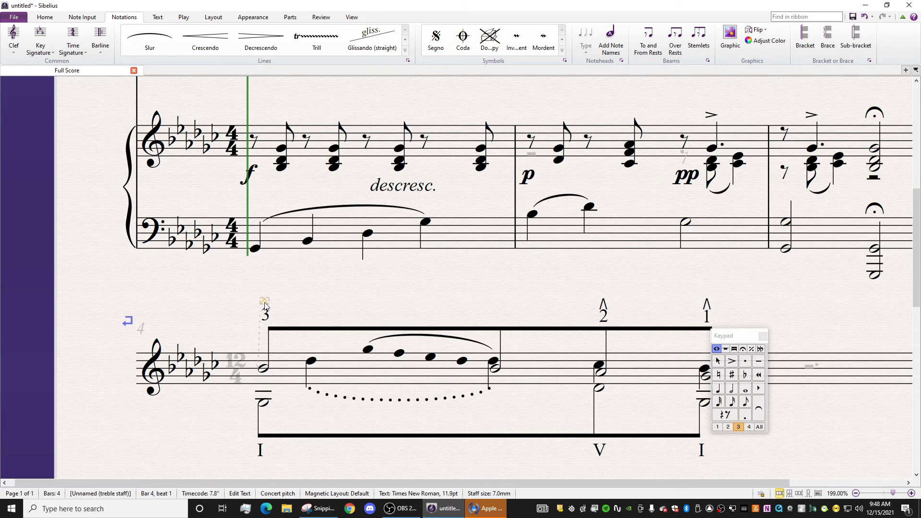
pyautogui.rightClick(264, 303)
pyautogui.moveTo(321, 401)
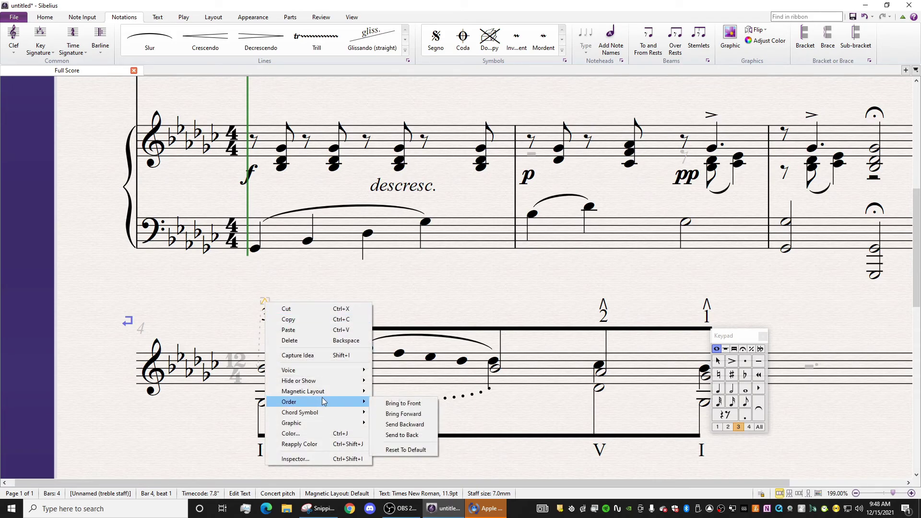
pyautogui.click(391, 408)
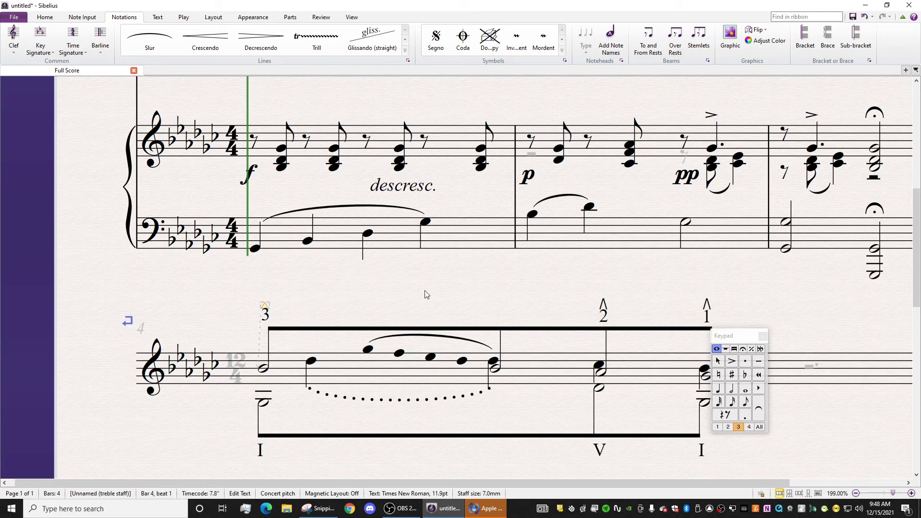
# Replace the caret symbol above the scale-degree number 2 with a copy of the text caret
pyautogui.click(641, 319)
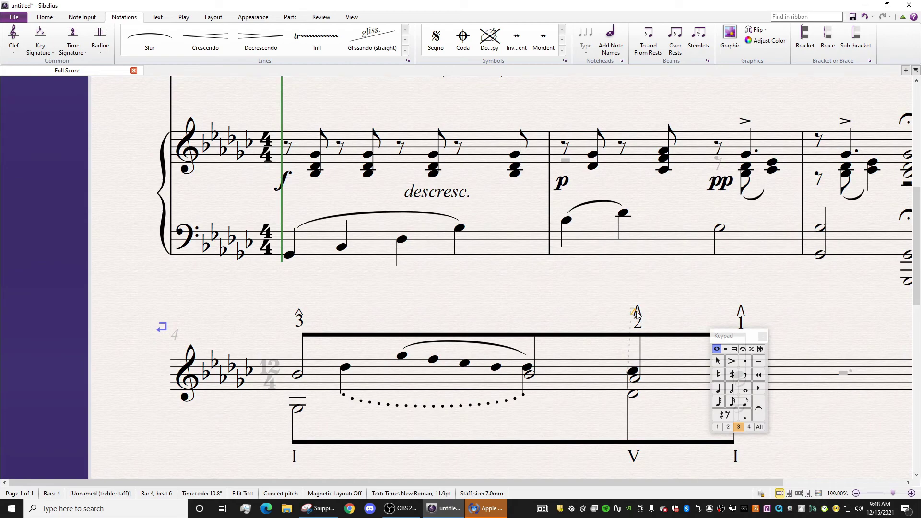
pyautogui.click(639, 308)
pyautogui.press('Delete')
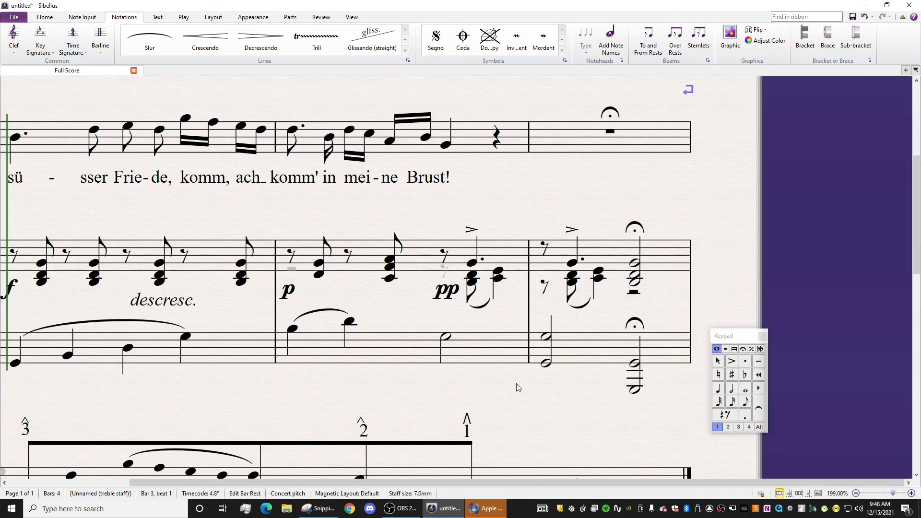
# Delete the caret symbol above the scale-degree number 1 and place a copy of the text caret there
pyautogui.click(386, 352)
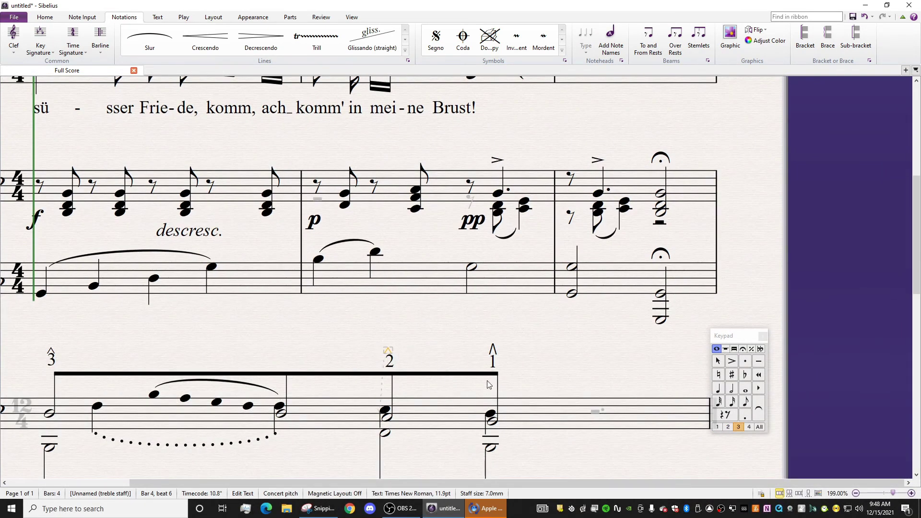
pyautogui.click(493, 347)
pyautogui.press('Delete')
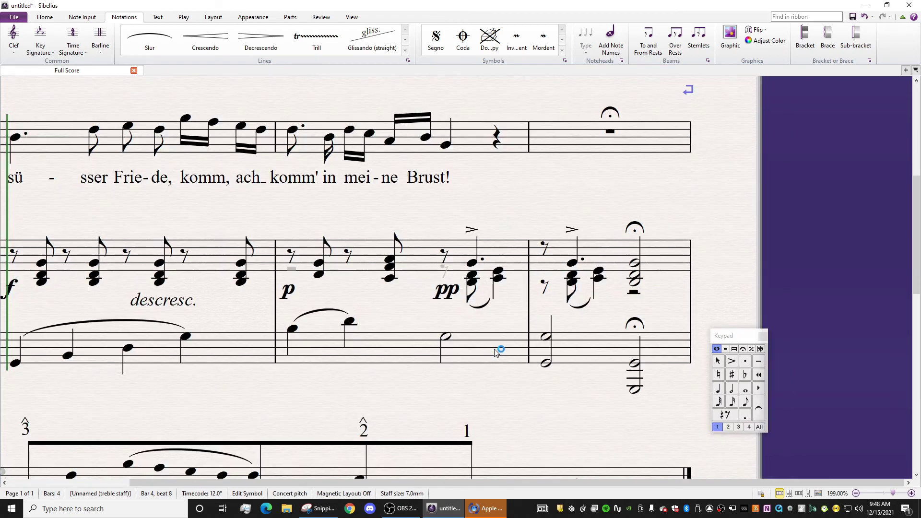
pyautogui.moveTo(468, 375); pyautogui.dragTo(494, 278)
pyautogui.click(497, 294)
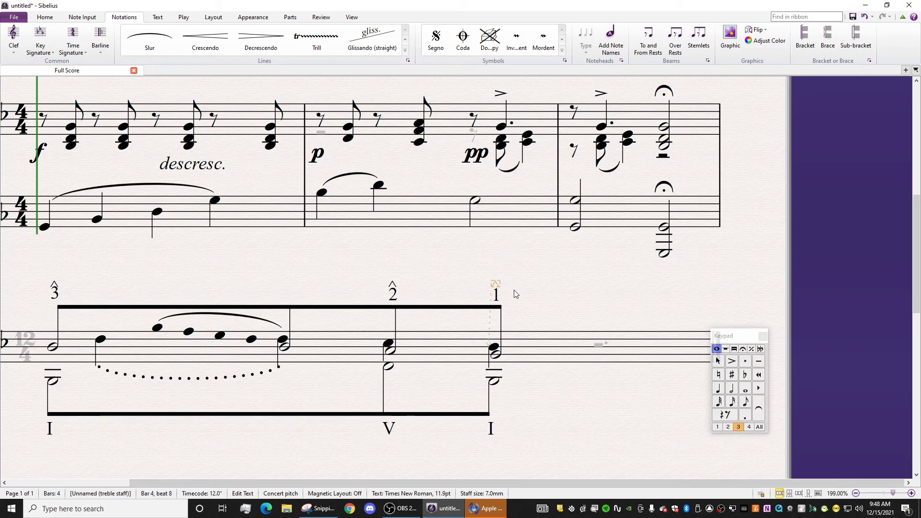
pyautogui.click(424, 282)
# Examine the whole score in the print preview, enlarged enough to check the analytical staff and its carets
pyautogui.scroll(-4, 542, 265)
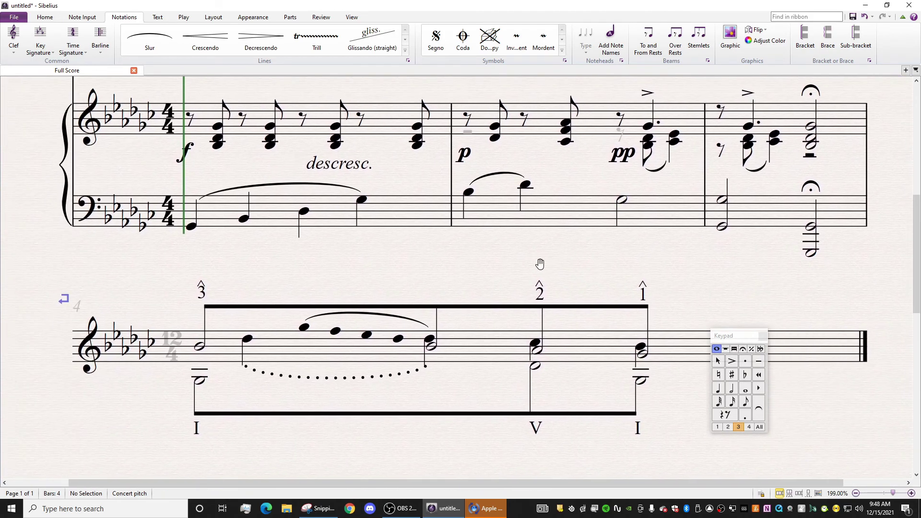
pyautogui.moveTo(542, 266); pyautogui.dragTo(433, 323)
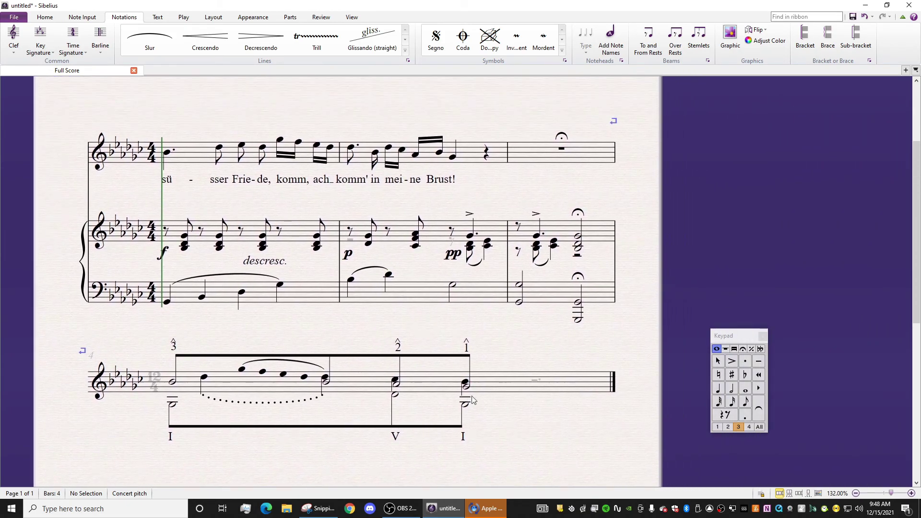
pyautogui.click(14, 17)
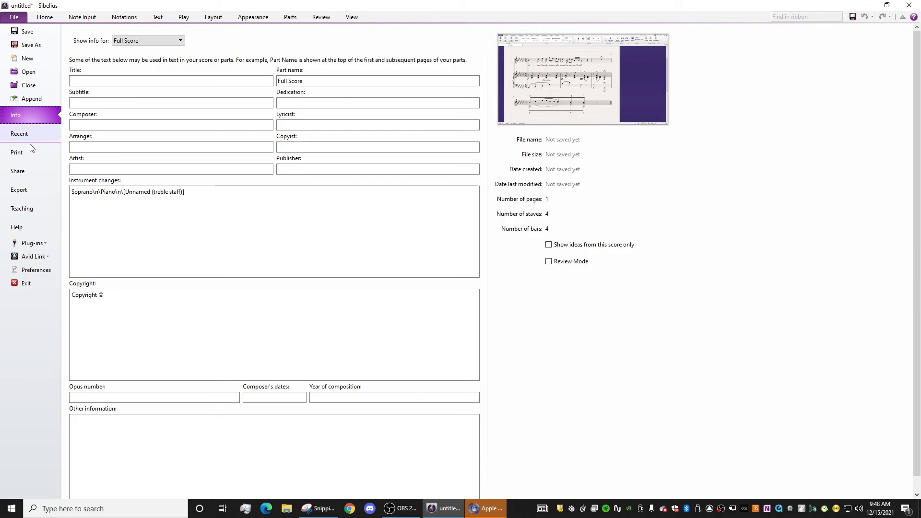
pyautogui.hotkey('ctrl', 'p')
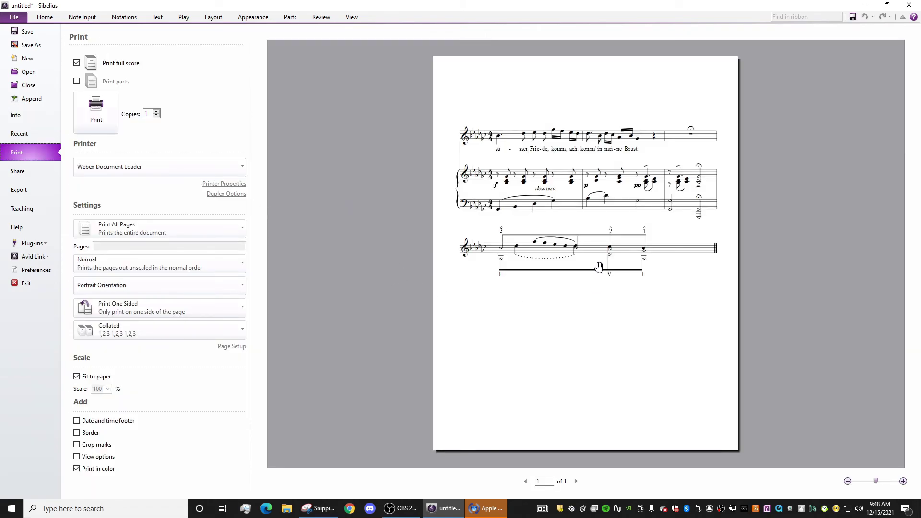
pyautogui.click(903, 481)
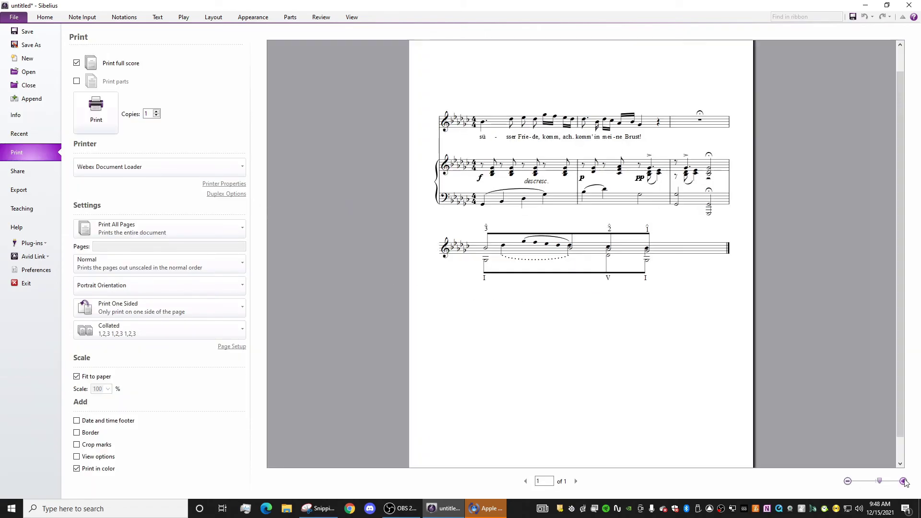
pyautogui.click(903, 481)
pyautogui.click(904, 481)
pyautogui.click(904, 481)
pyautogui.click(904, 481)
pyautogui.moveTo(748, 211); pyautogui.dragTo(751, 338)
pyautogui.scroll(-1, 751, 338)
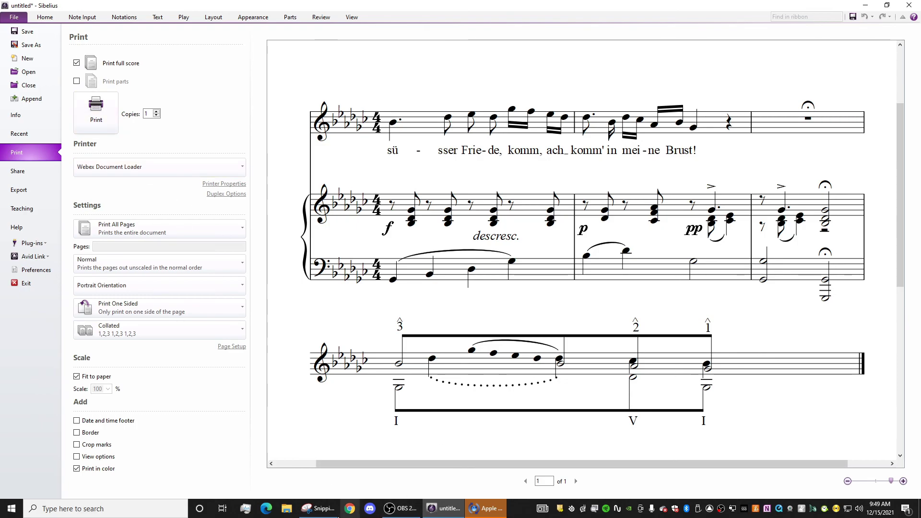
# Switch to Snipping Tool and compare the reference image with the previewed analytical staff
pyautogui.click(318, 509)
pyautogui.moveTo(461, 206); pyautogui.dragTo(309, 1)
pyautogui.click(798, 5)
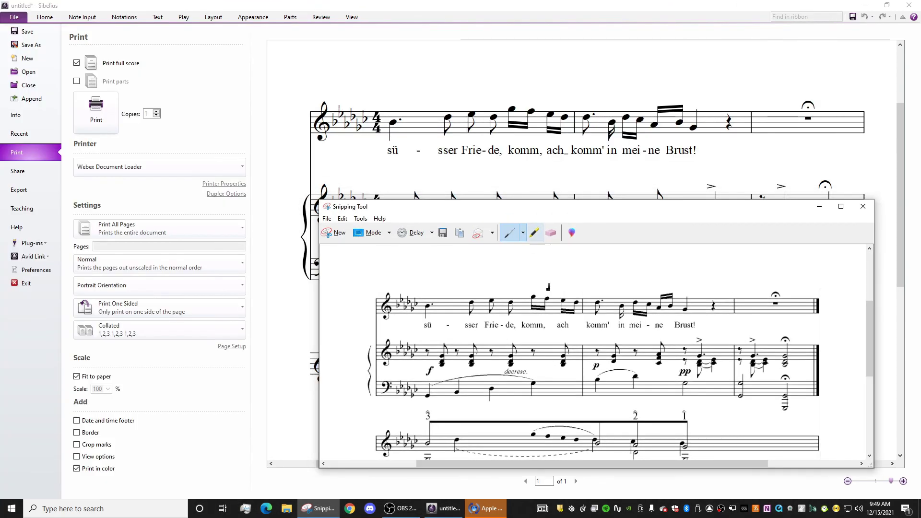
pyautogui.moveTo(409, 47); pyautogui.dragTo(405, 43)
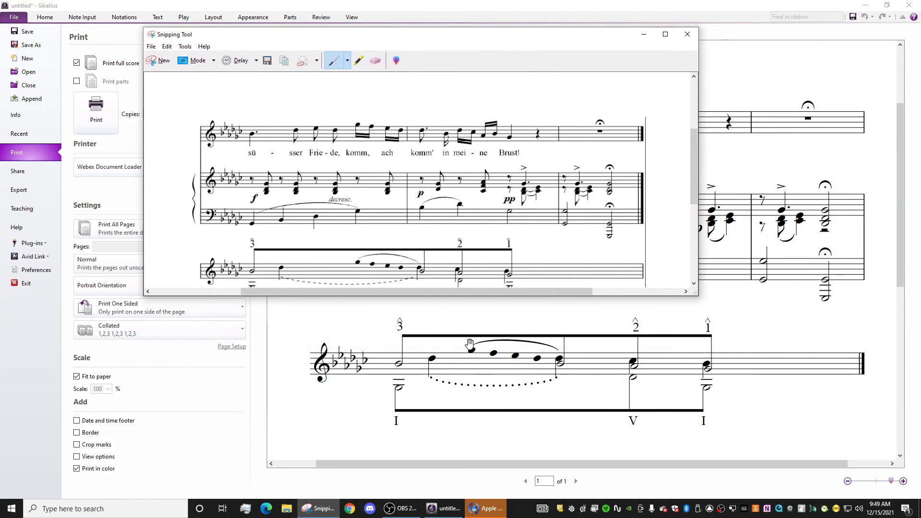
pyautogui.scroll(-3, 460, 183)
pyautogui.scroll(-2, 459, 183)
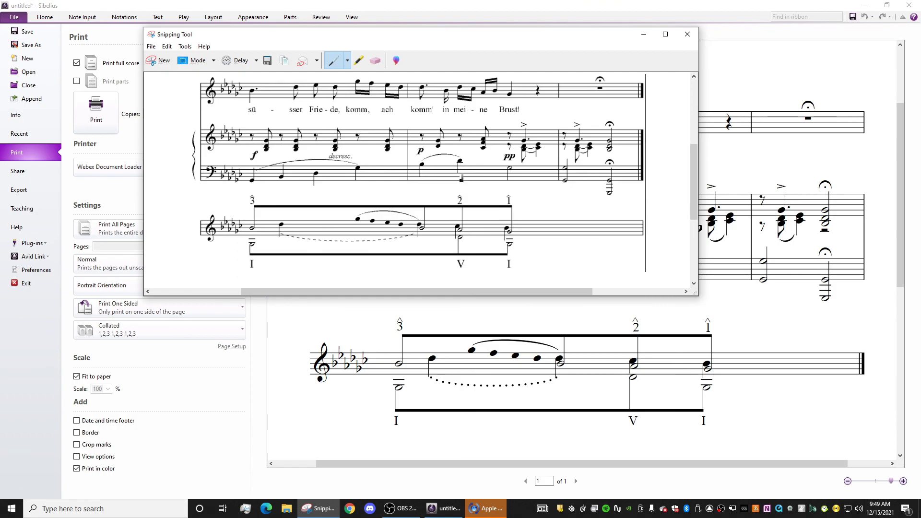
pyautogui.click(390, 324)
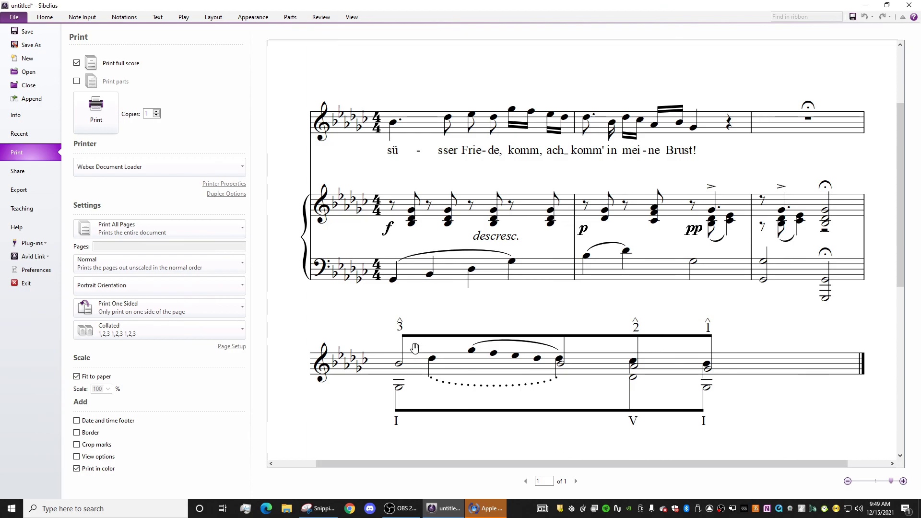